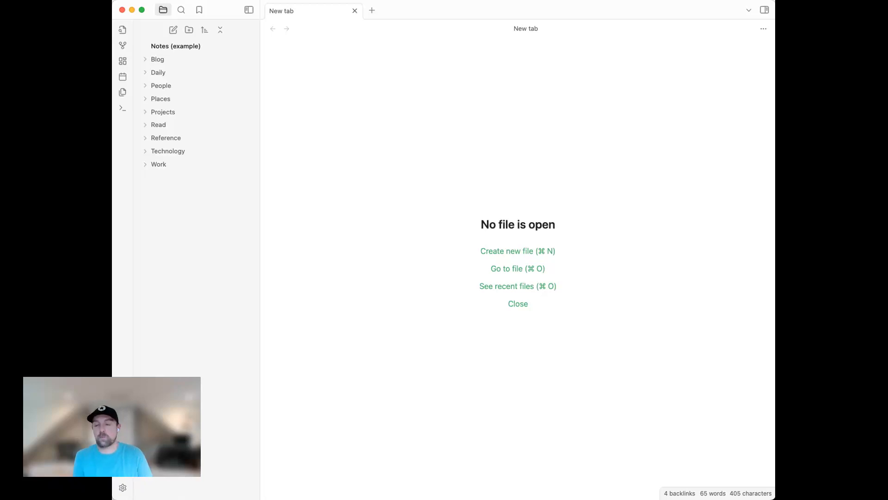
Open today's daily note and look over its contents
key(super+Tab)
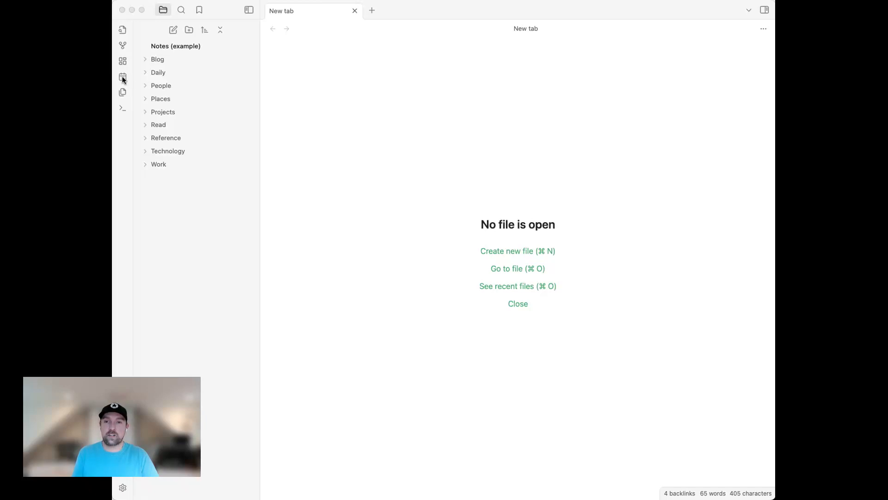
click(121, 139)
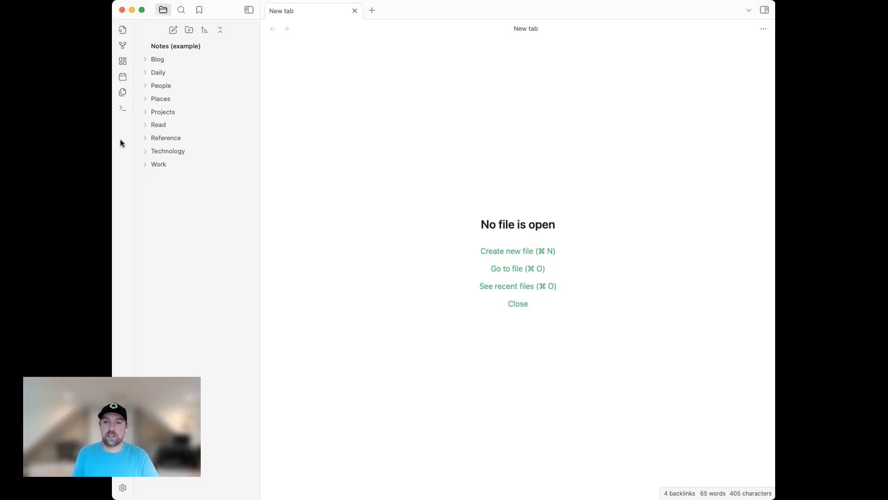
click(123, 77)
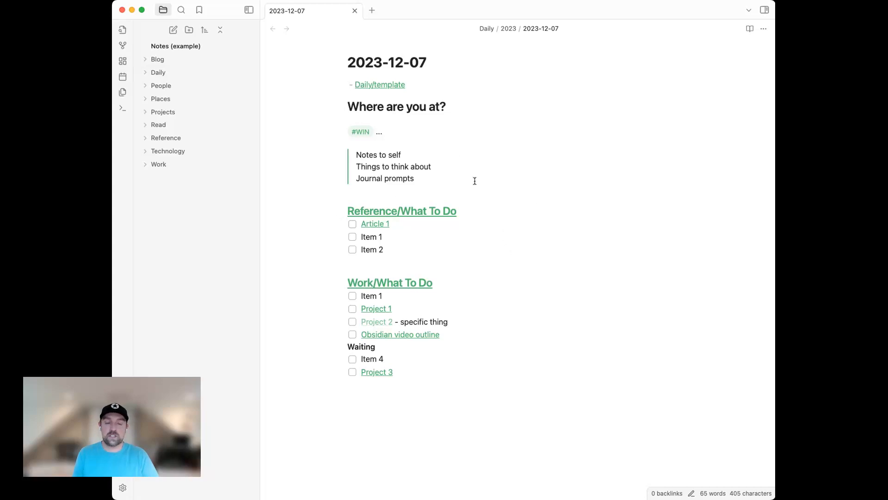
drag(493, 379, 303, 76)
click(525, 144)
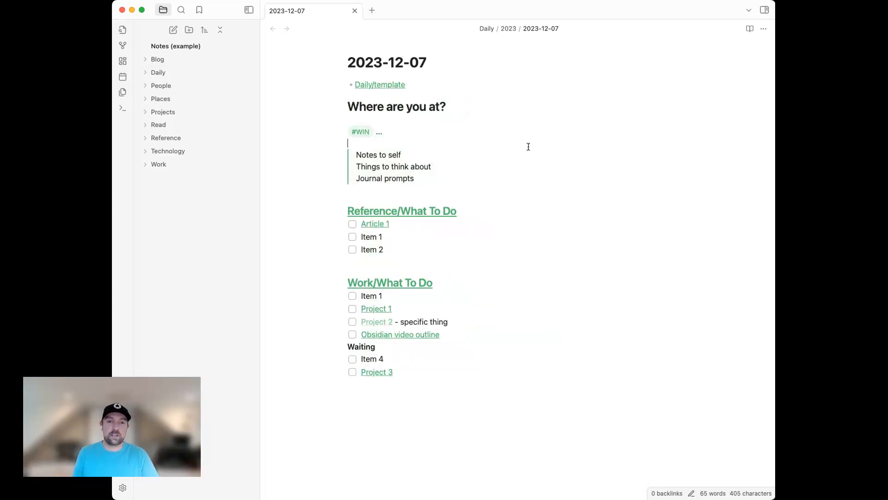
Open the linked Daily/template note in a new tab, compare it with the 2023-12-07 note, and return to the daily note
super+click(402, 84)
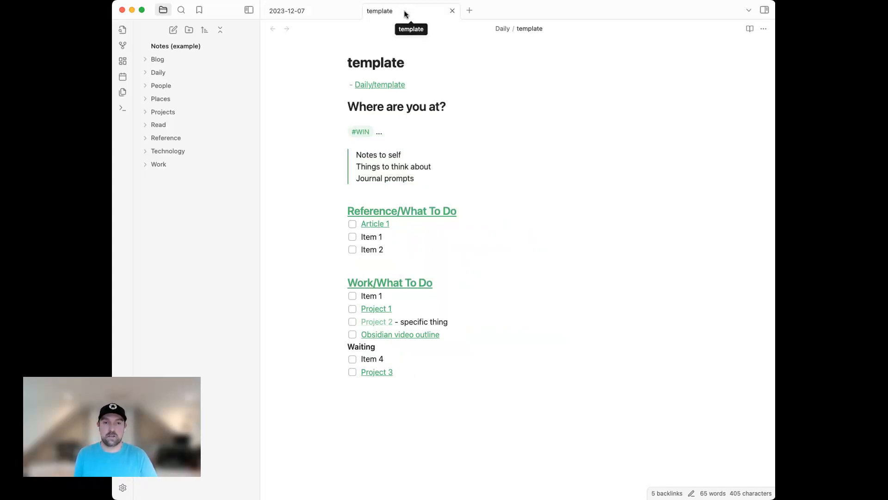
click(334, 11)
click(403, 9)
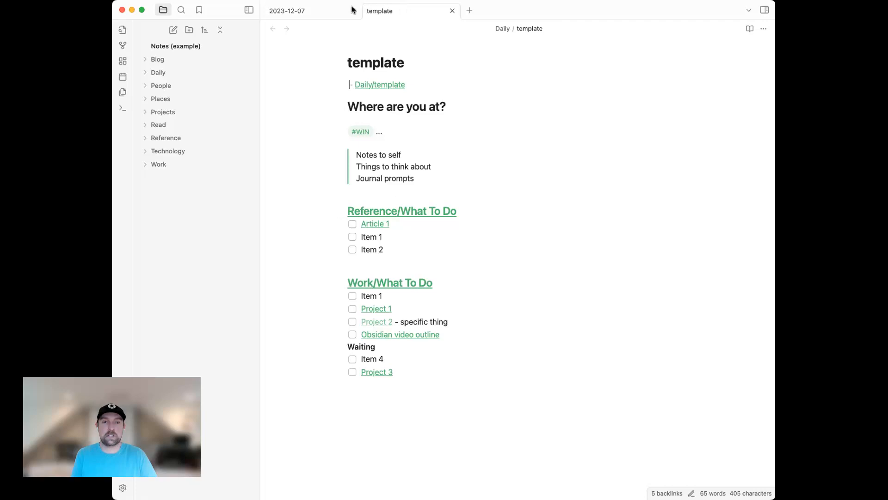
click(317, 10)
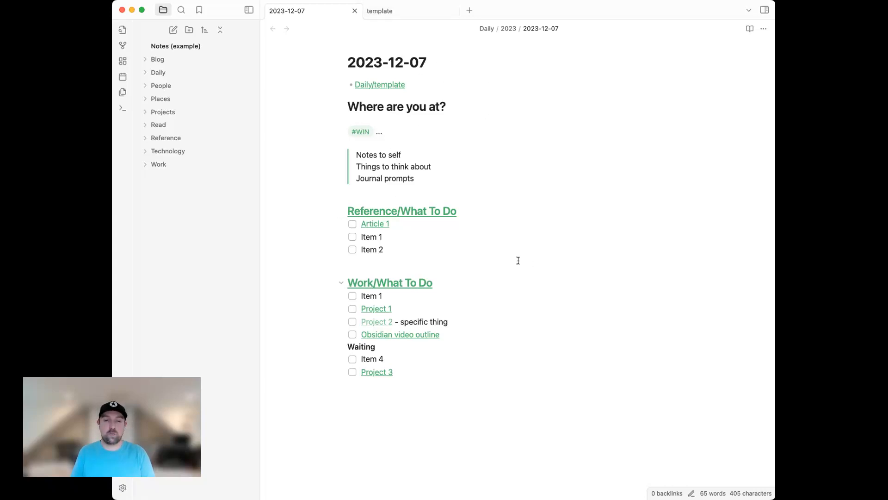
Examine the Reference and Work to-do items in the 2023-12-07 note and the Work items in the template
drag(402, 251, 278, 226)
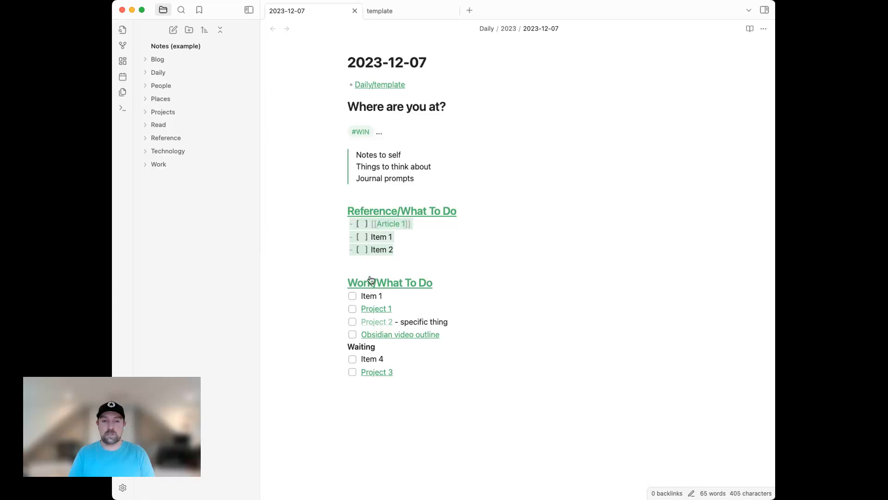
click(451, 239)
drag(446, 252, 283, 222)
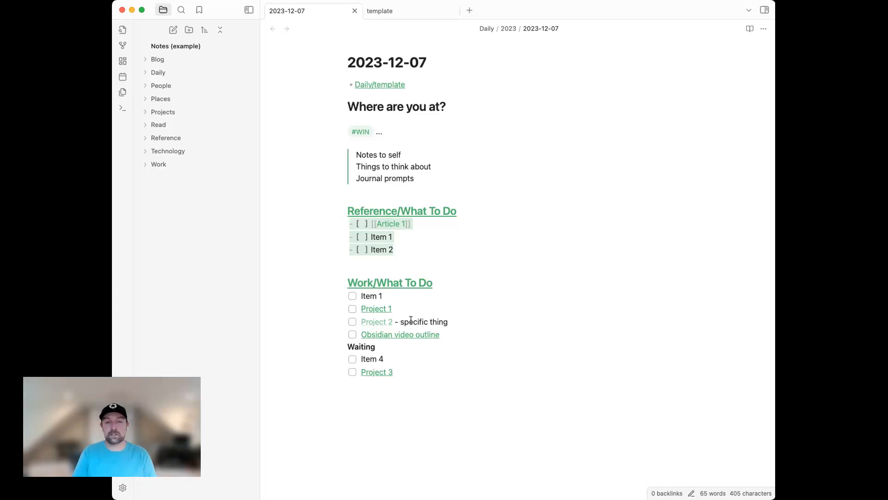
drag(451, 370, 324, 299)
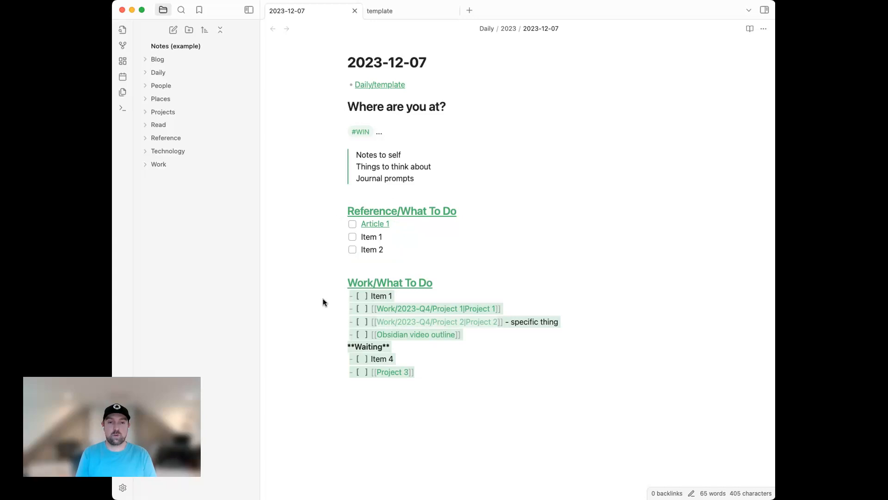
click(454, 259)
click(411, 8)
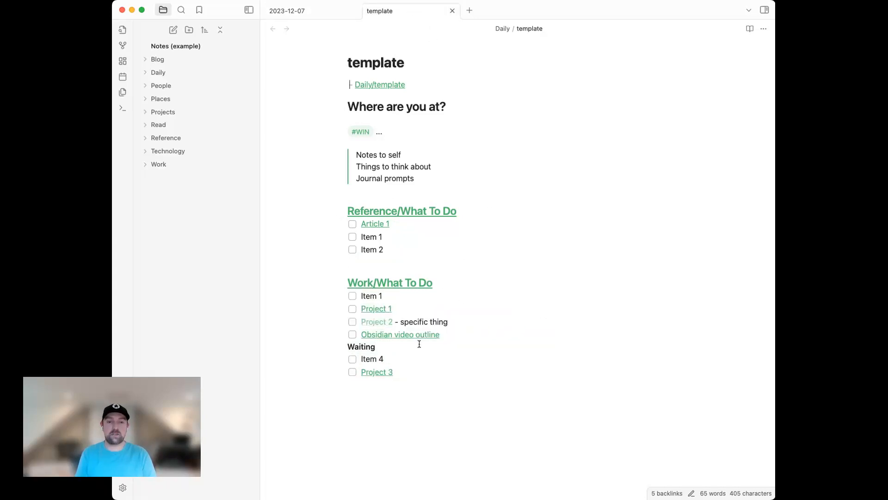
drag(419, 376, 307, 302)
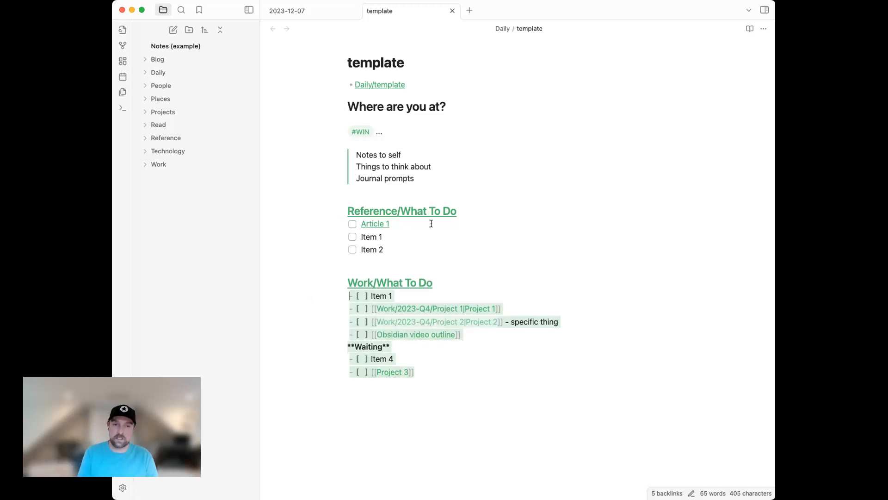
click(308, 14)
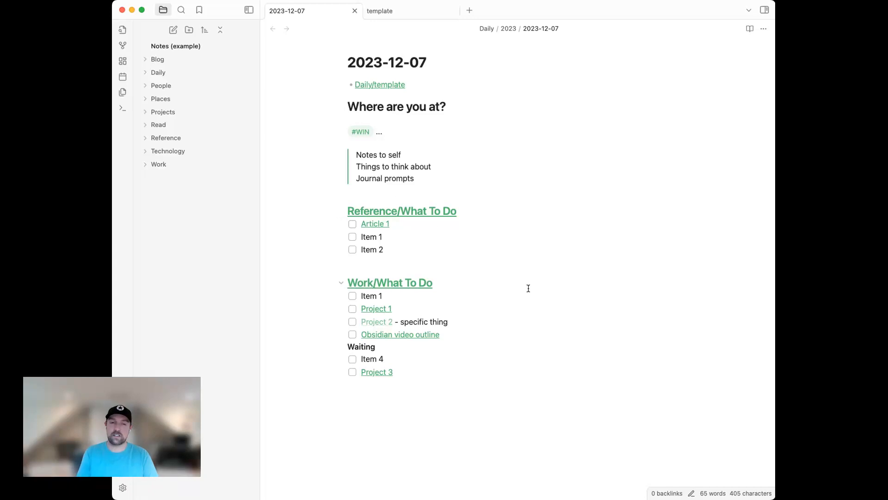
Delete Item 1 and Item 2 from the Reference/What To Do list in the 2023-12-07 note
click(426, 249)
key(BackSpace)
key(BackSpace)
key(BackSpace)
key(BackSpace)
key(BackSpace)
key(BackSpace)
key(BackSpace)
key(BackSpace)
key(BackSpace)
key(BackSpace)
key(BackSpace)
key(BackSpace)
key(BackSpace)
key(BackSpace)
key(BackSpace)
key(BackSpace)
key(BackSpace)
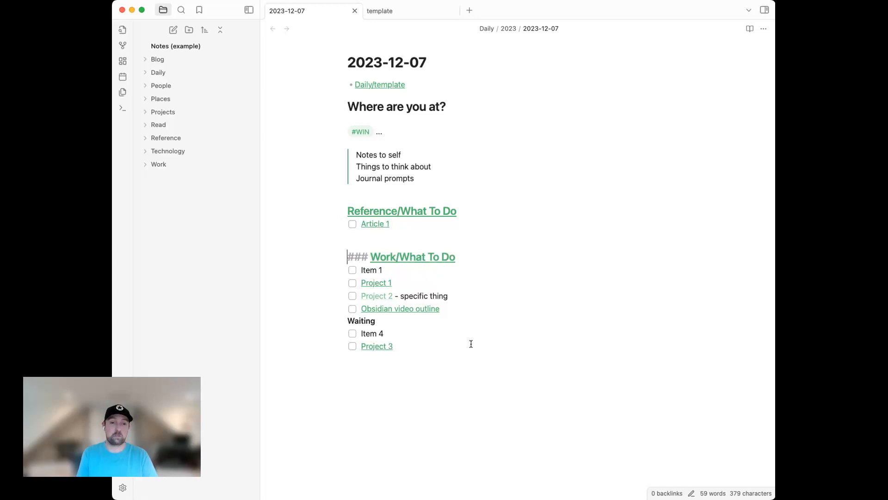
Delete the Waiting heading with Item 4 and Project 3 from the end of the Work/What To Do list
drag(474, 349, 310, 323)
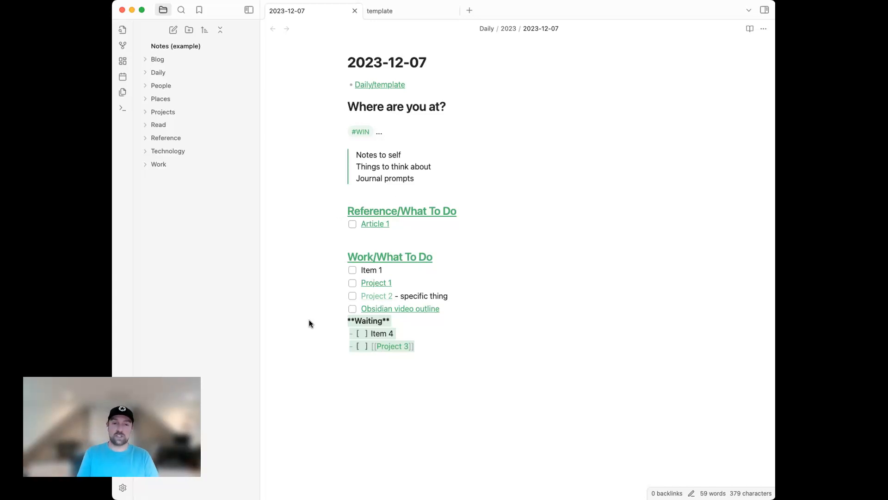
key(BackSpace)
key(BackSpace)
key(Up)
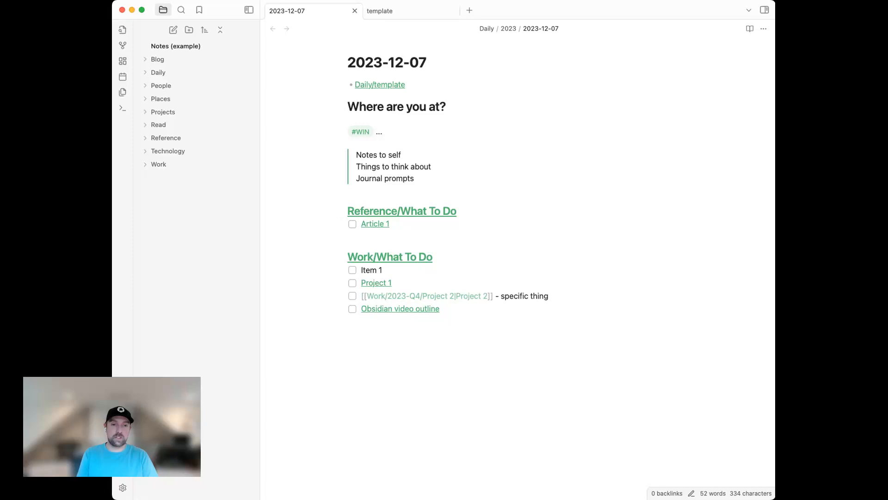
View the linked Obsidian video outline note in its own tab, and close it again
key(Down)
click(471, 310)
key(super+Return)
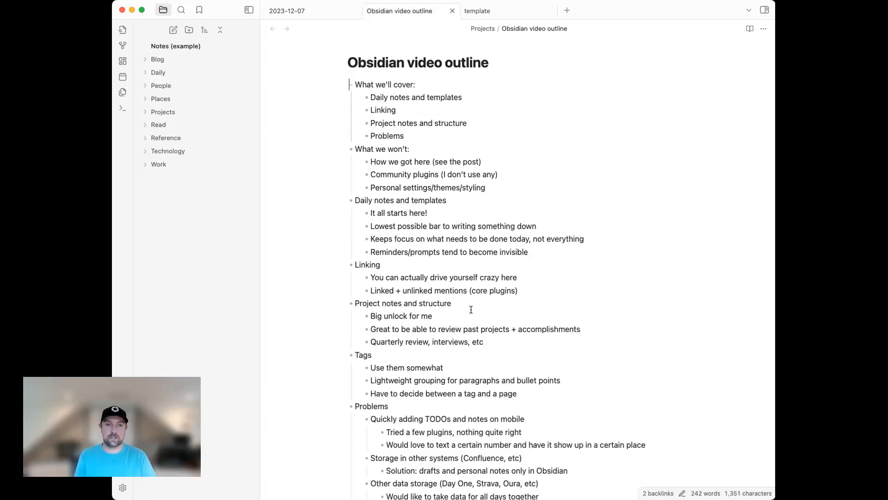
click(452, 11)
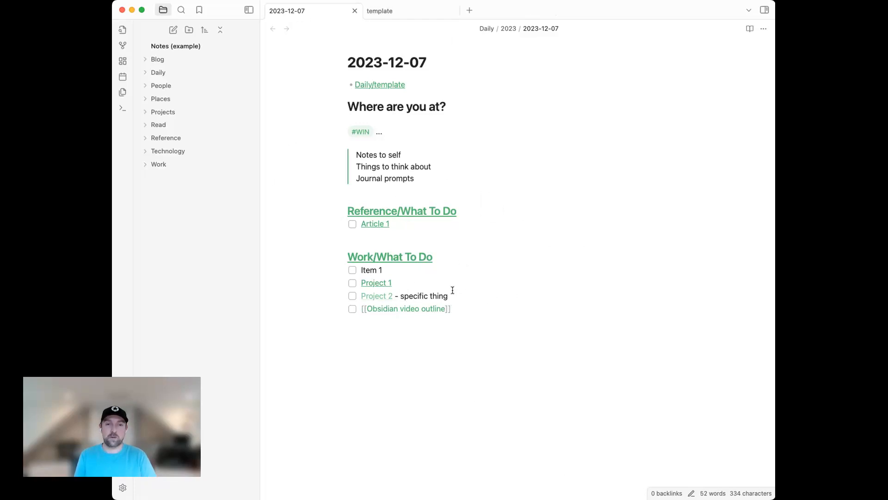
Delete Project 1 and Item 1 from the Work/What To Do list in the daily note
click(467, 295)
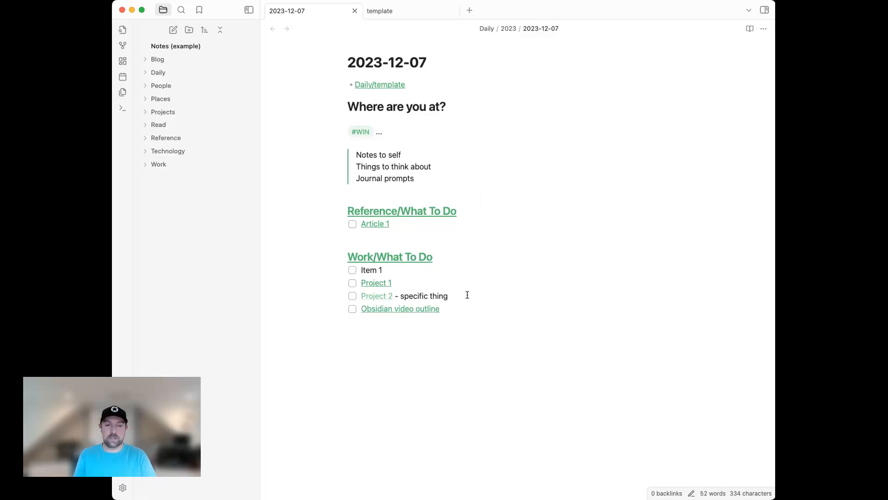
key(Up)
key(cmd+BackSpace)
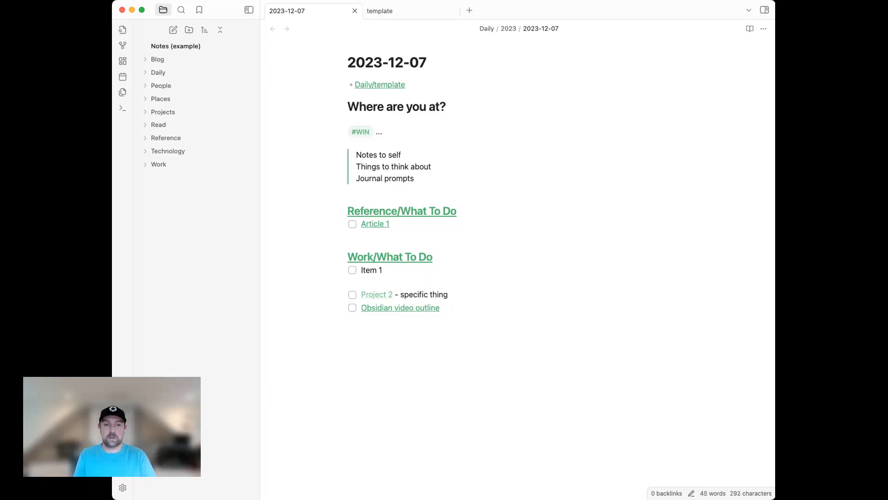
key(BackSpace)
key(super+BackSpace)
key(BackSpace)
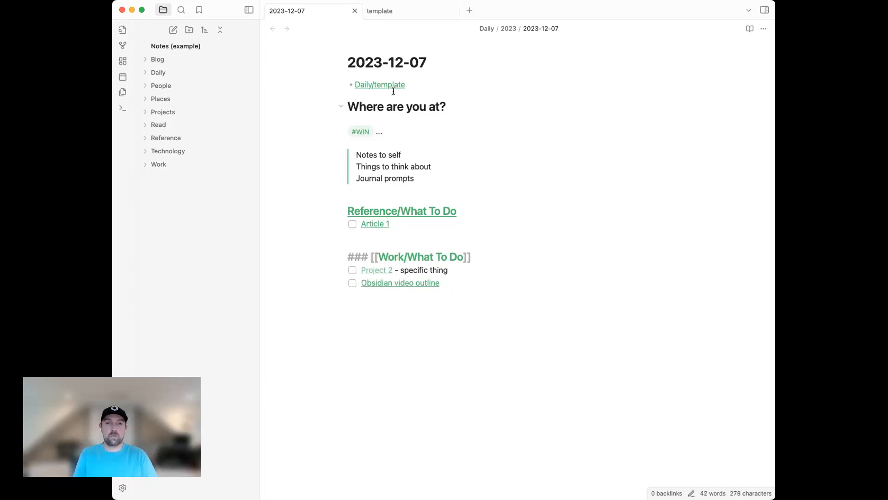
Check the template's full to-do lists against the trimmed lists in the 2023-12-07 note
click(403, 11)
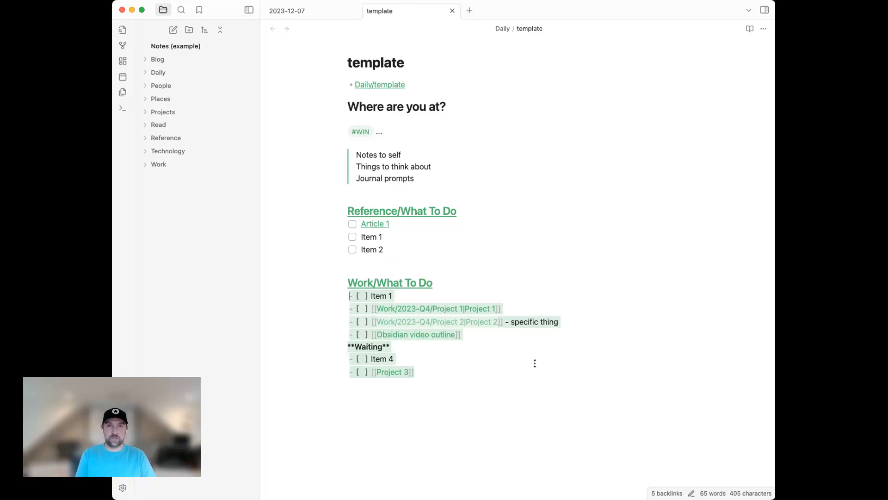
click(308, 12)
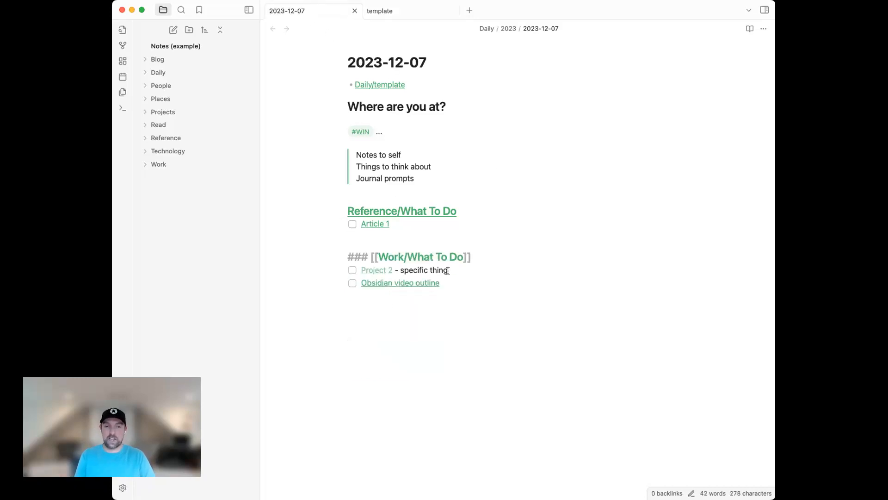
click(481, 295)
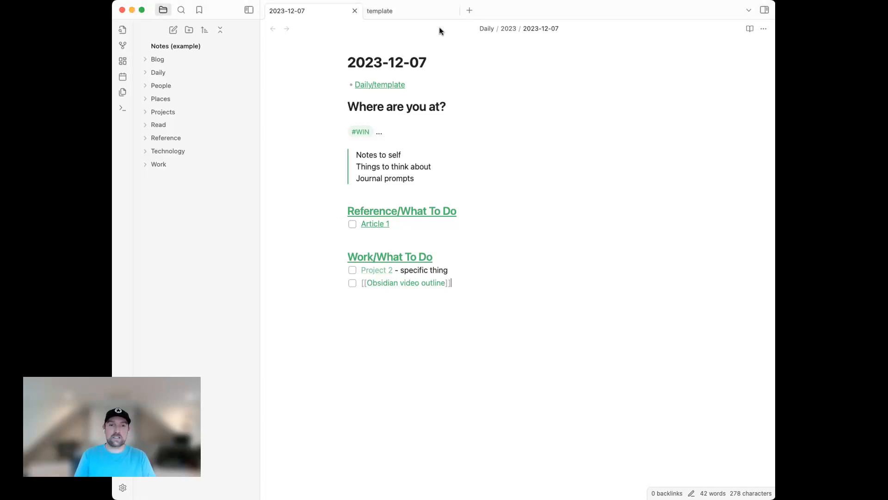
From the template, open the linked Reference/What To Do note, review its two items, and close it
click(445, 12)
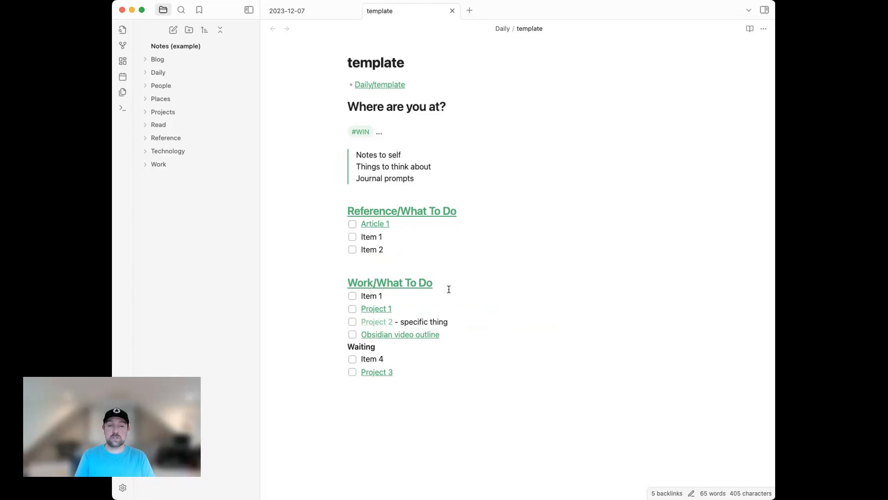
click(426, 212)
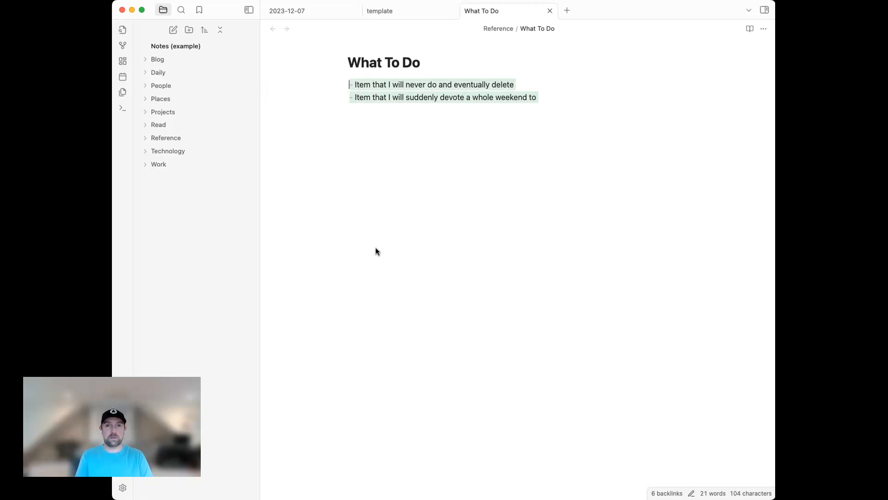
click(401, 205)
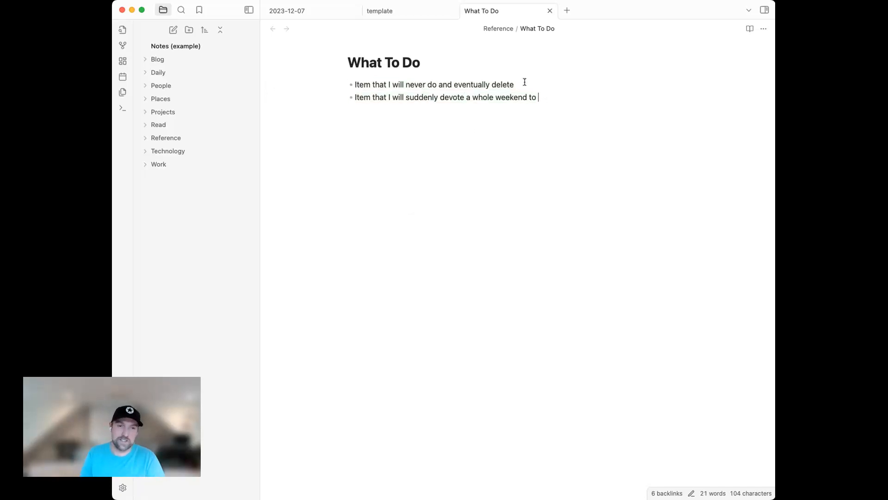
drag(550, 98, 252, 86)
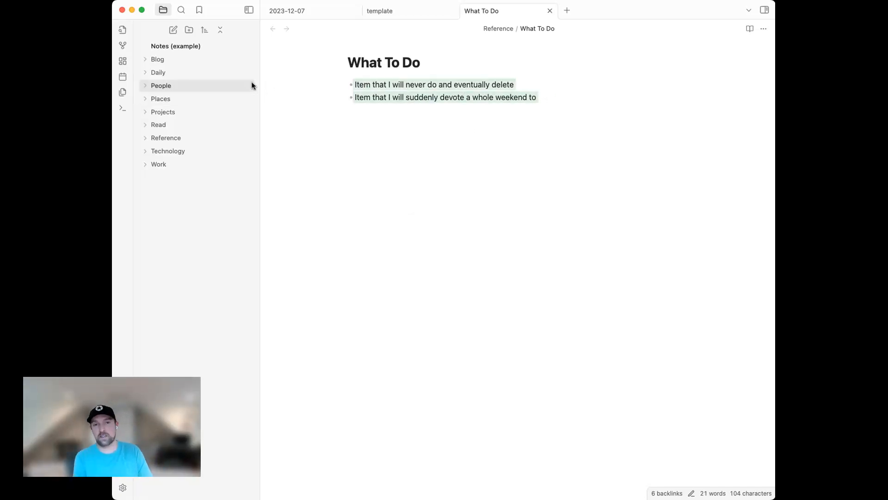
click(508, 146)
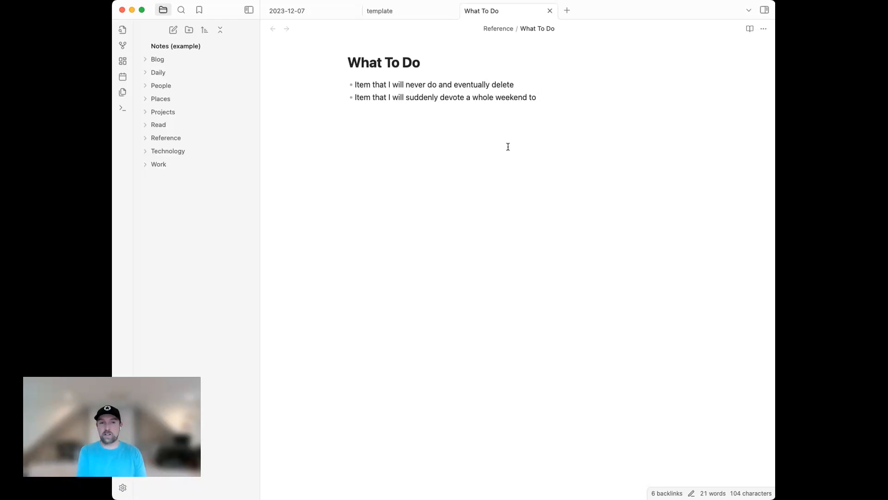
click(549, 11)
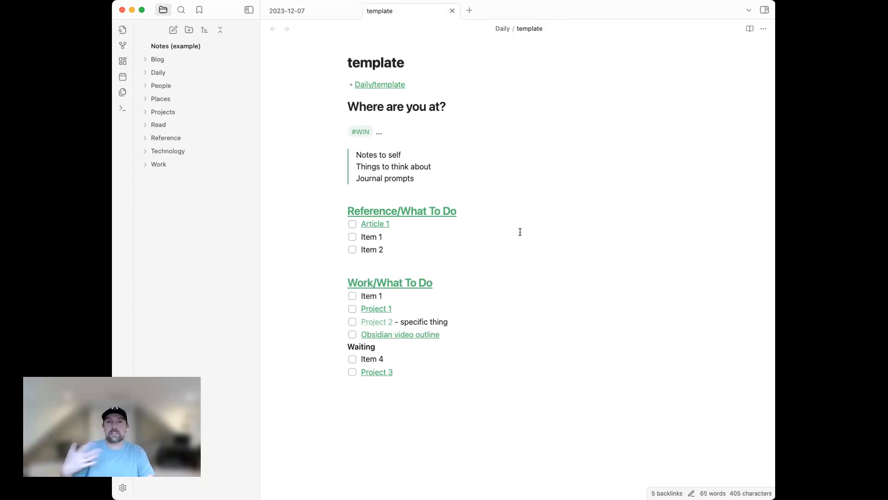
Open the Work/What To Do note linked in the template and examine its Reading, Learning and Projects/Hacks lists
super+click(405, 284)
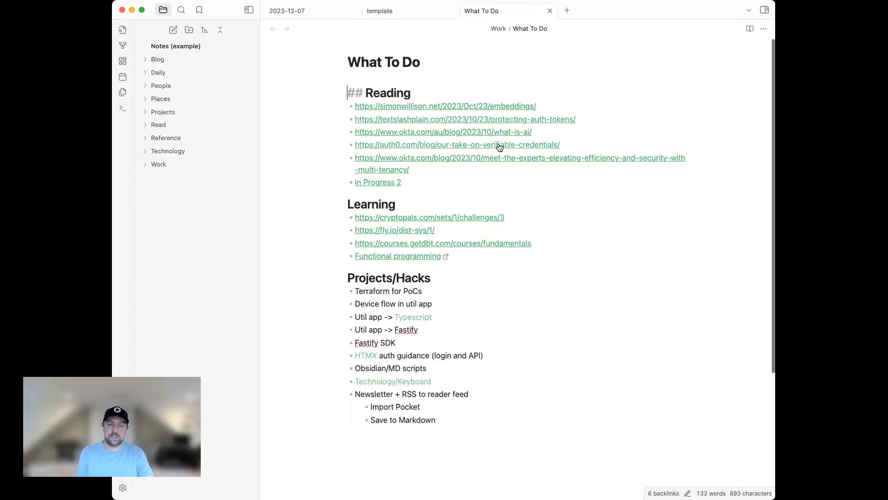
drag(479, 412, 379, 305)
click(452, 267)
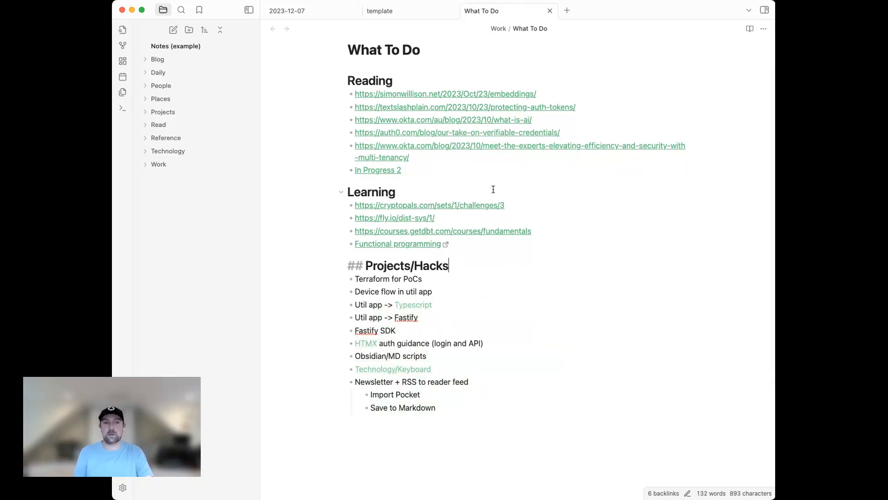
drag(396, 192, 313, 87)
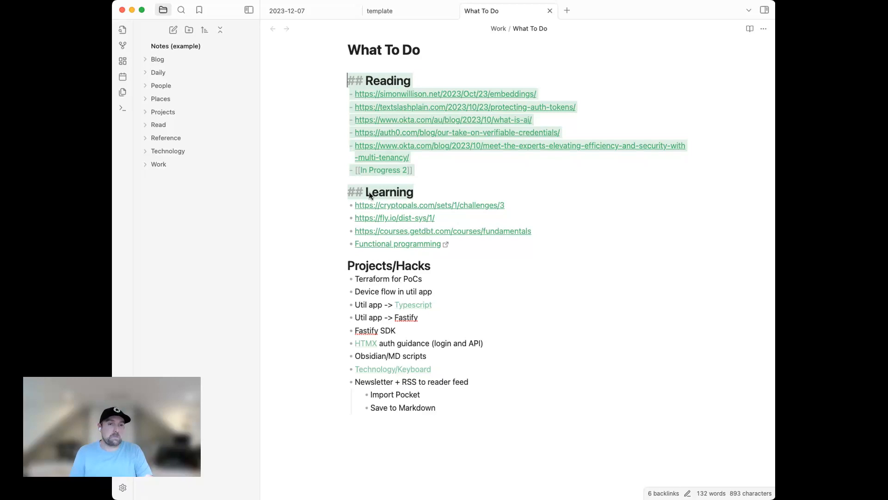
click(580, 225)
drag(515, 204, 279, 206)
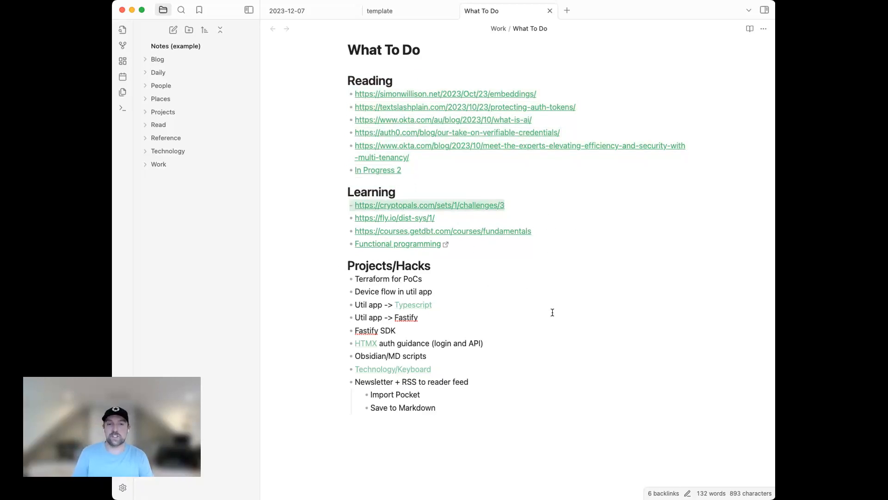
drag(524, 389, 345, 301)
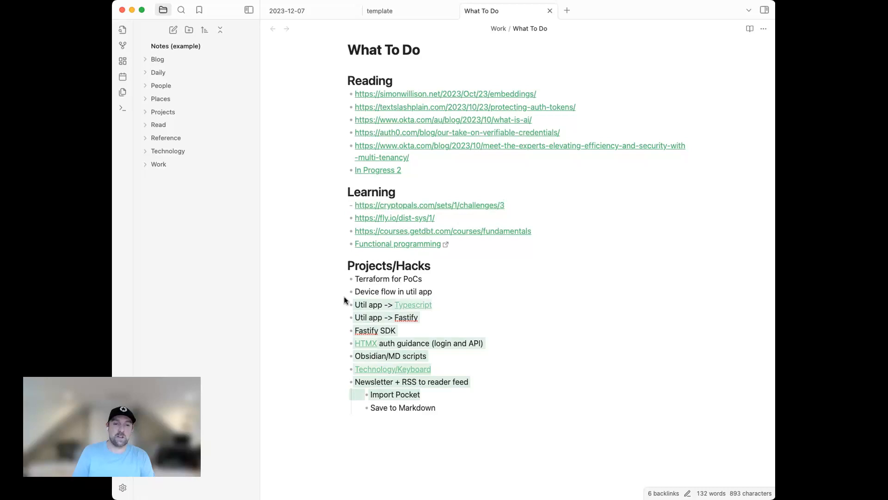
Finish reviewing the Projects/Hacks list and close the Work/What To Do note
click(483, 275)
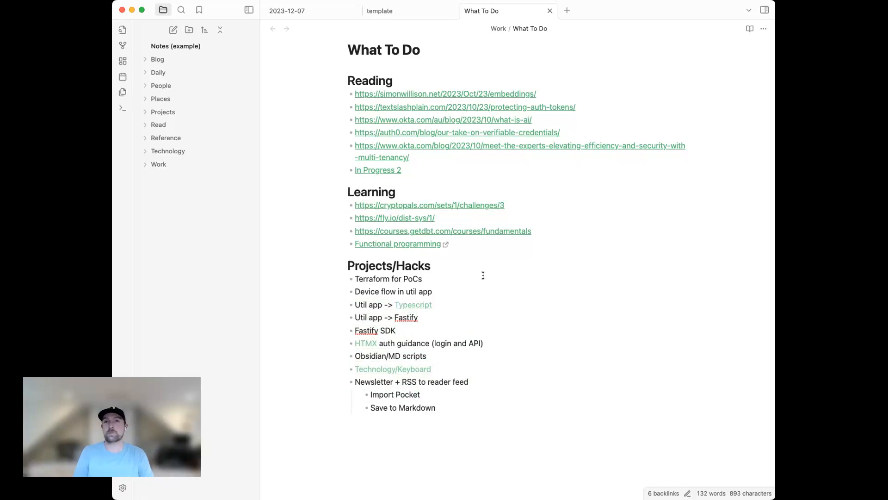
click(506, 291)
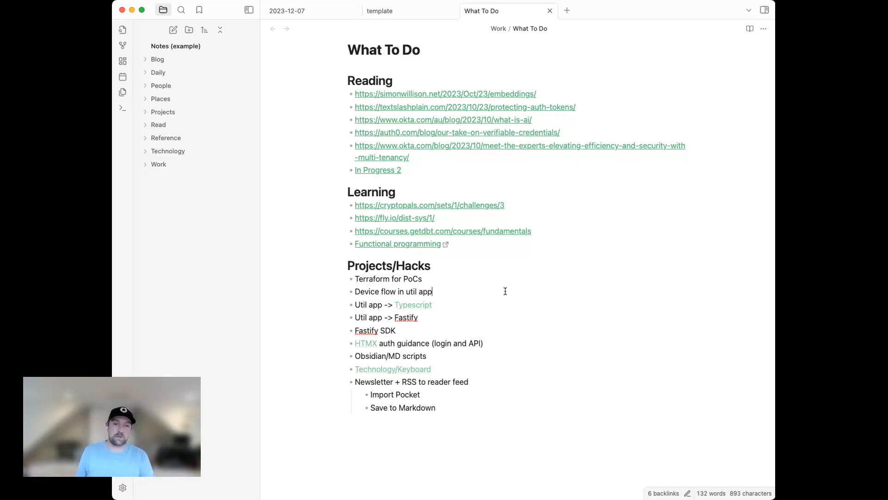
click(422, 330)
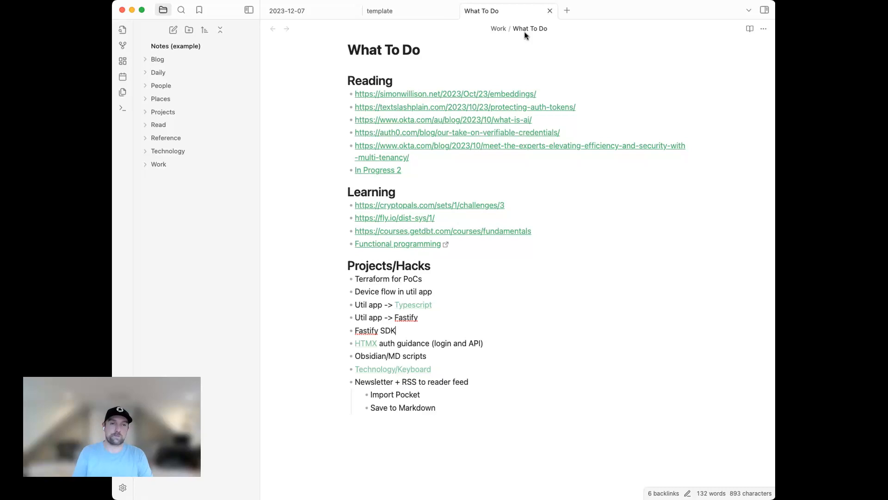
click(549, 11)
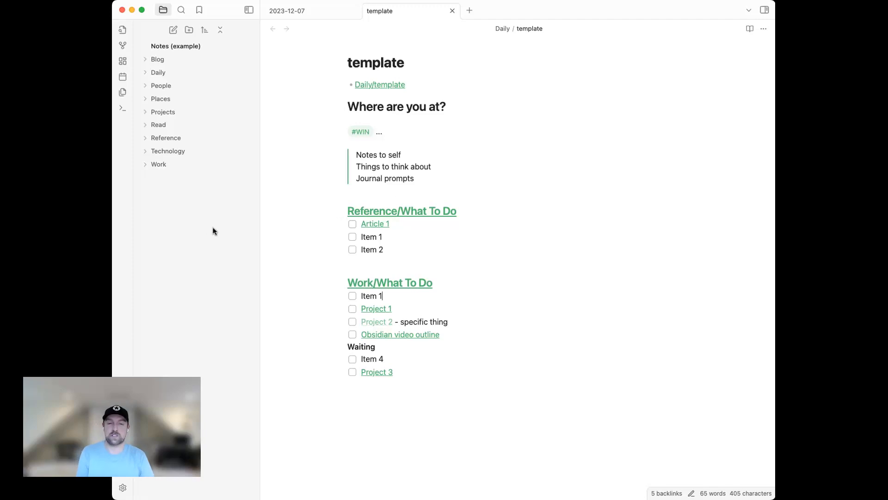
In the 2023-12-07 note, add the line "I might take some notes down here and never see tham again" below the lists
click(310, 12)
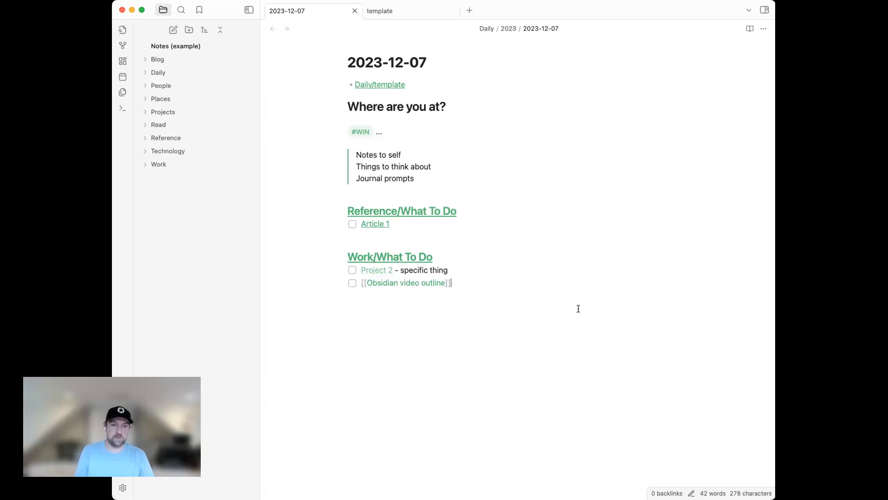
key(Return)
key(Return)
text(I might take some notes down here and never see tham again)
key(Return)
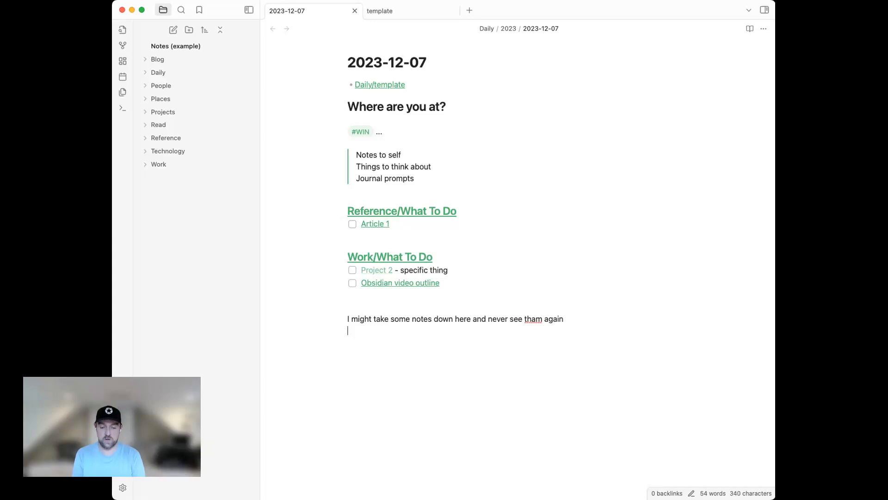
Write "Or I might copy paste them somewhere" as a separate line at the end of the daily note
text(Or I might copy )
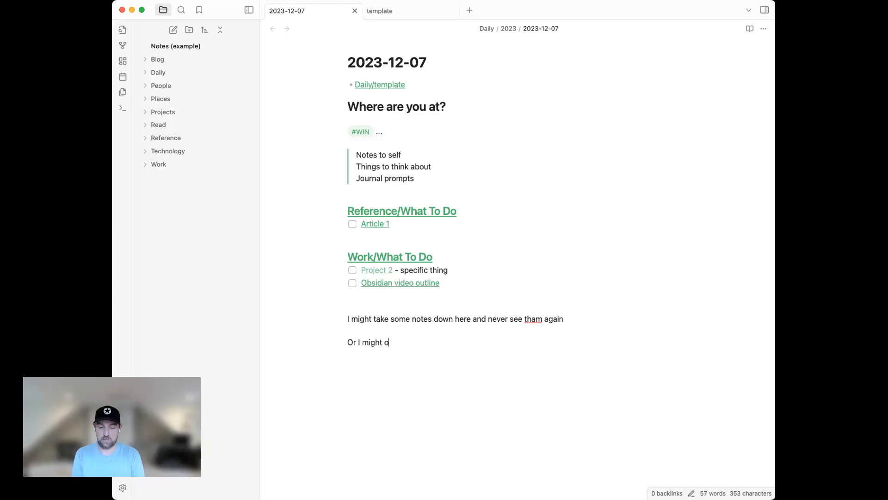
text(paste them sid)
key(BackSpace)
key(BackSpace)
text(omewhere)
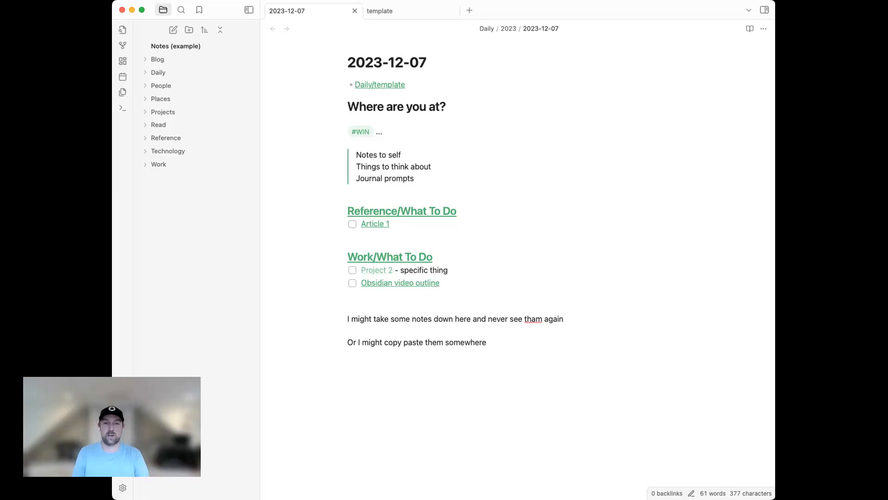
Add a "Meeting with people" to-do after Obsidian video outline in the daily note's Work/What To Do list
click(458, 282)
key(Return)
text(Meeting with people)
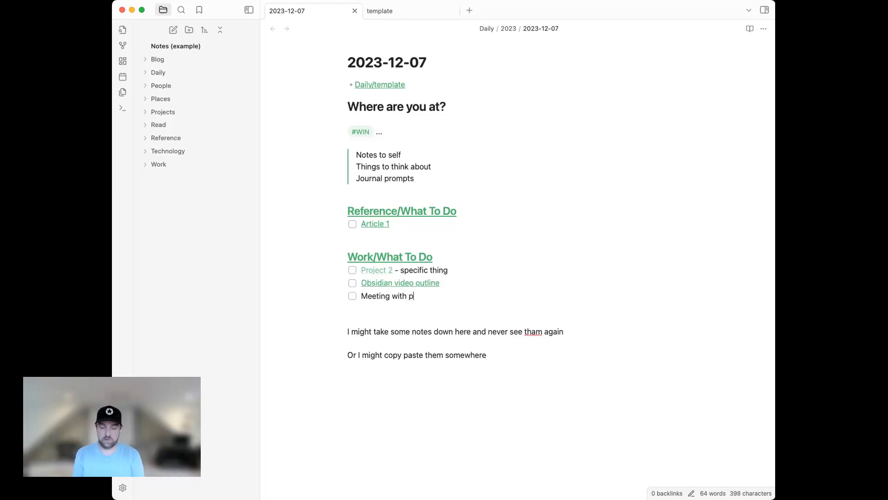
Add an indented plain bullet reading "Start taking notes here" under the Meeting with people to-do
key(Return)
key(Tab)
key(BackSpace)
text(Start takin notes)
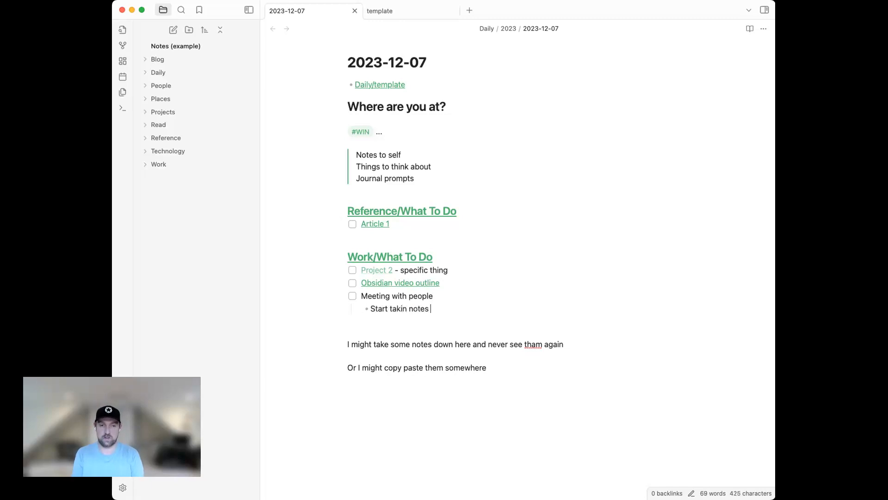
key(alt+Right)
text(g)
text(here)
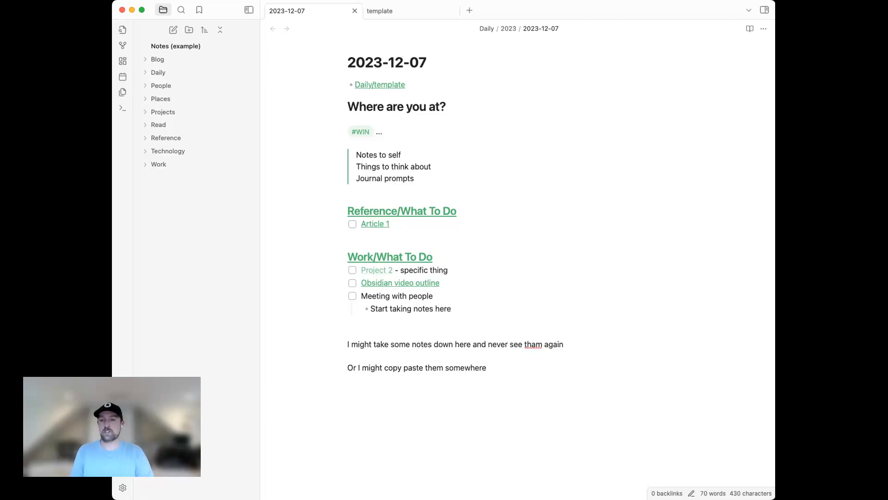
Remove the extra blank line above the free-form notes and correct "tham" to "them"
click(436, 332)
key(BackSpace)
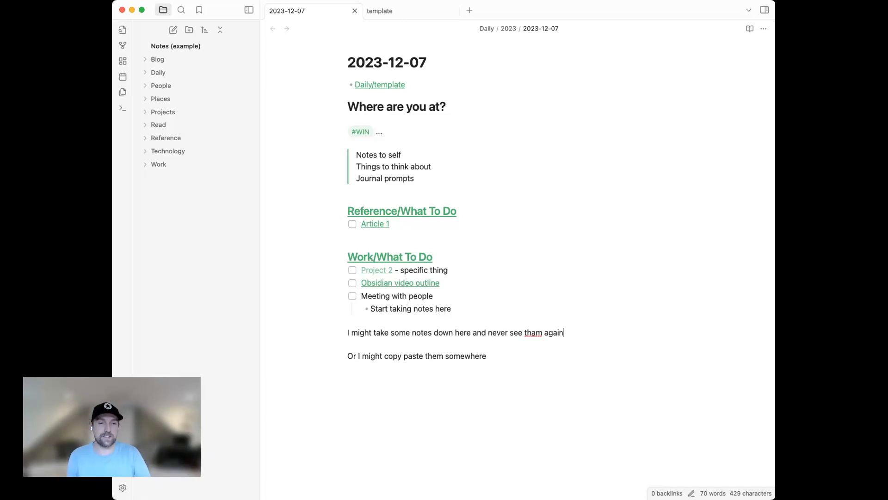
key(BackSpace)
text(e)
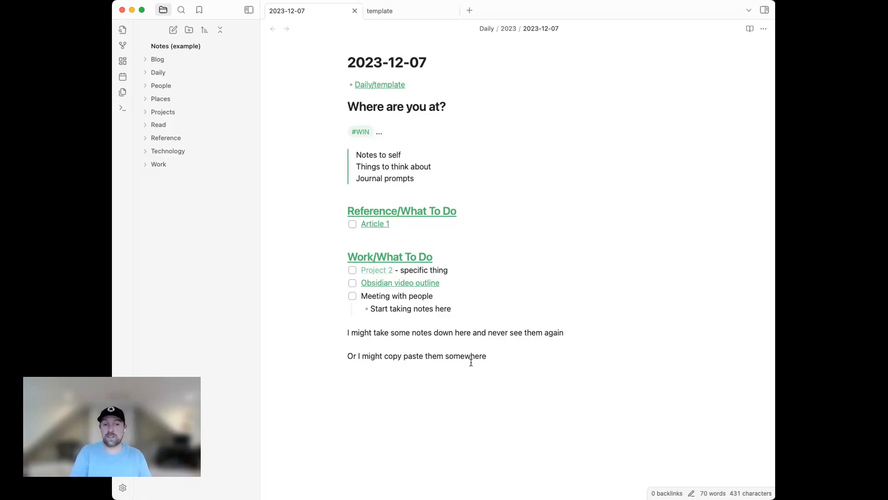
Move the line "Or I might copy paste them somewhere" from the daily note into the linked Project 2 note
drag(487, 356, 231, 354)
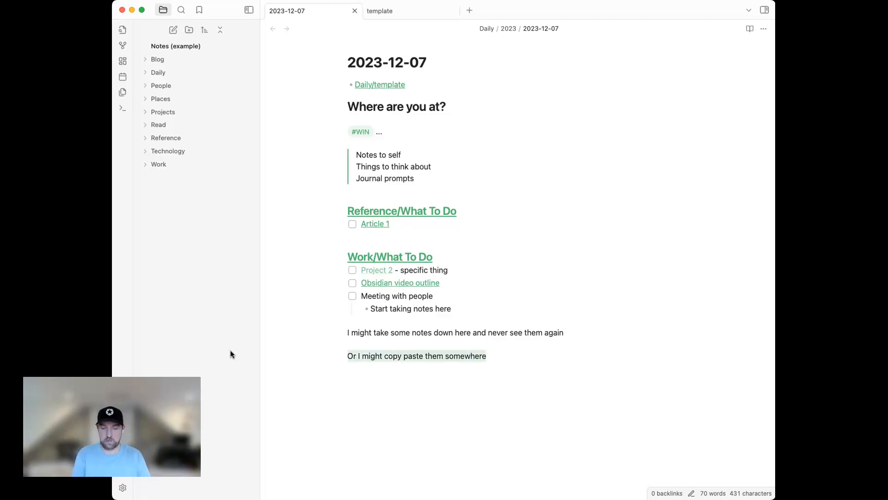
key(super+x)
super+click(384, 270)
key(super+v)
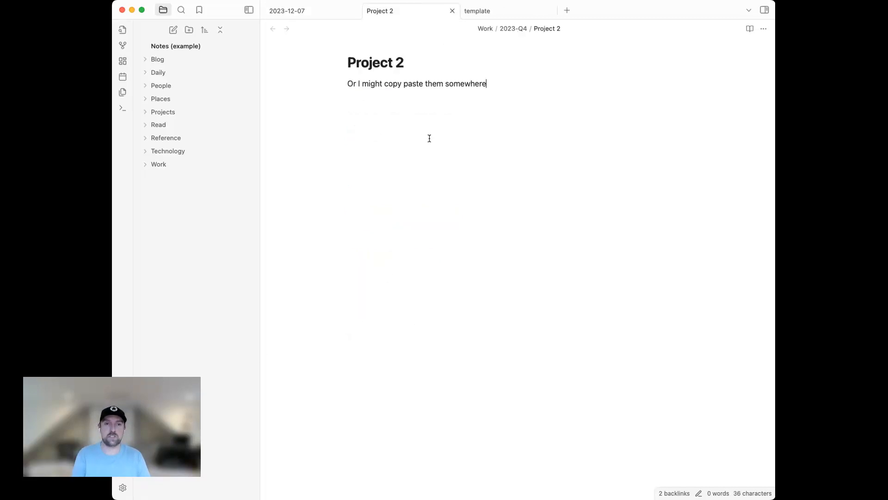
Back in the 2023-12-07 note, replace the placeholder dots after the #WIN tag with "Gratitude"
click(324, 13)
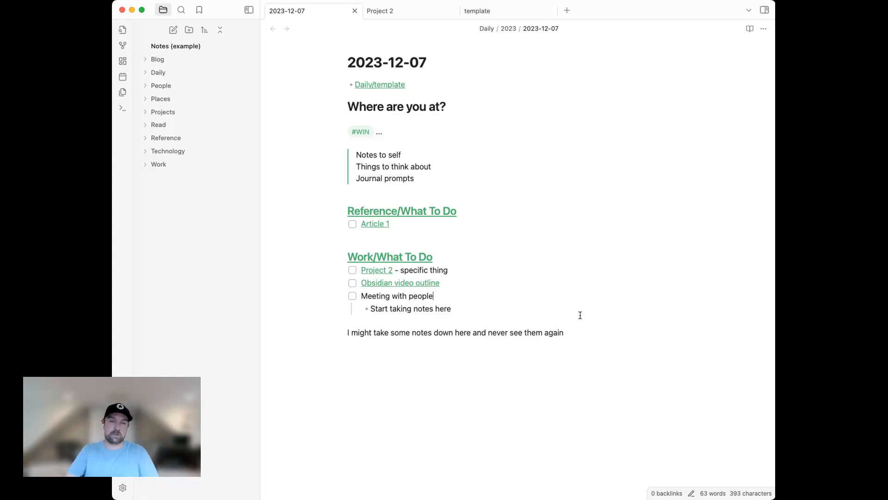
drag(449, 181, 355, 156)
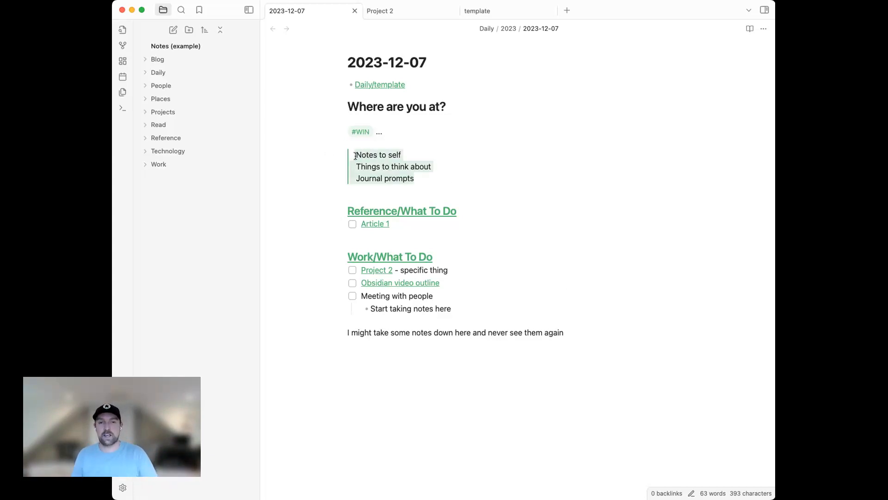
click(428, 179)
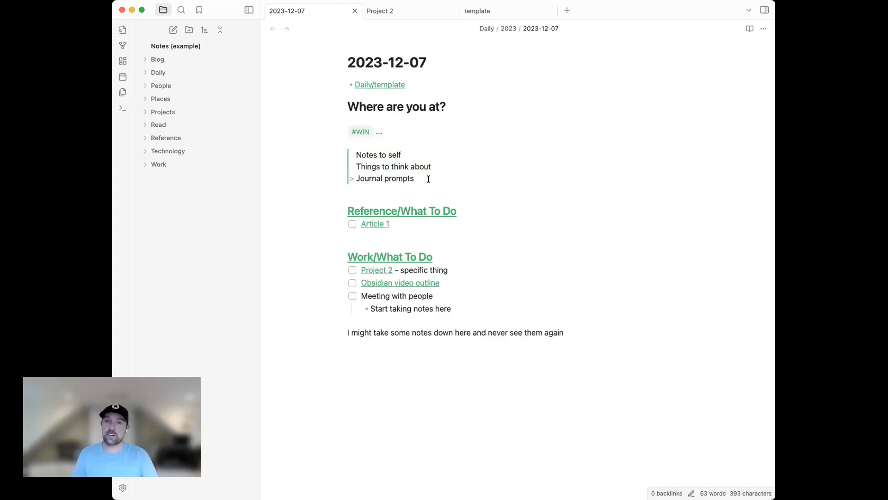
click(401, 131)
key(BackSpace)
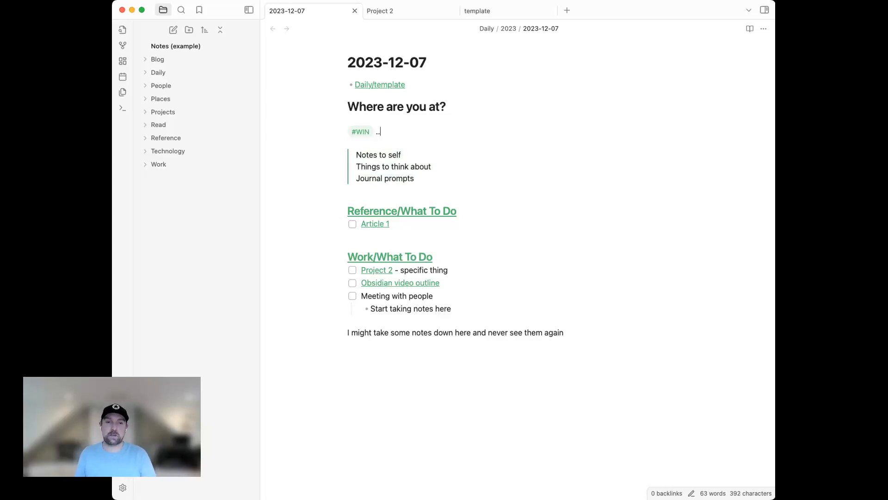
key(BackSpace)
text(Gratitude)
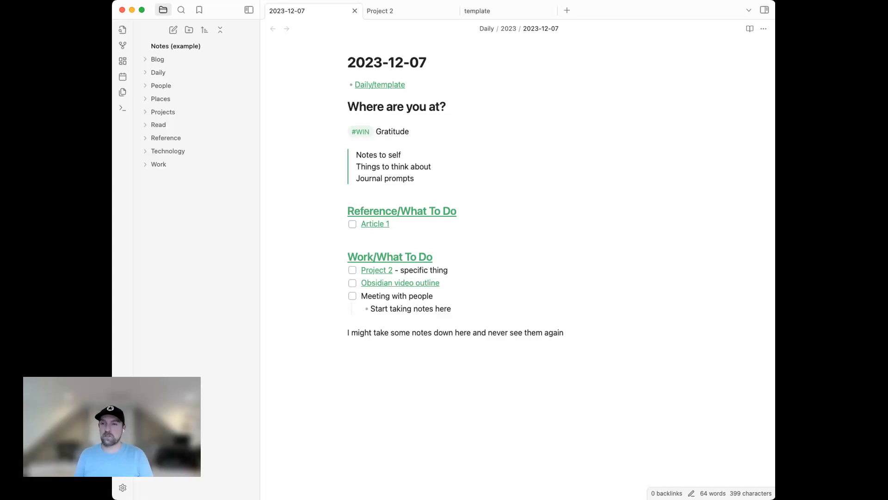
Examine the #WIN entry and the quoted notes-to-self and journal prompts under Where are you at?
click(397, 137)
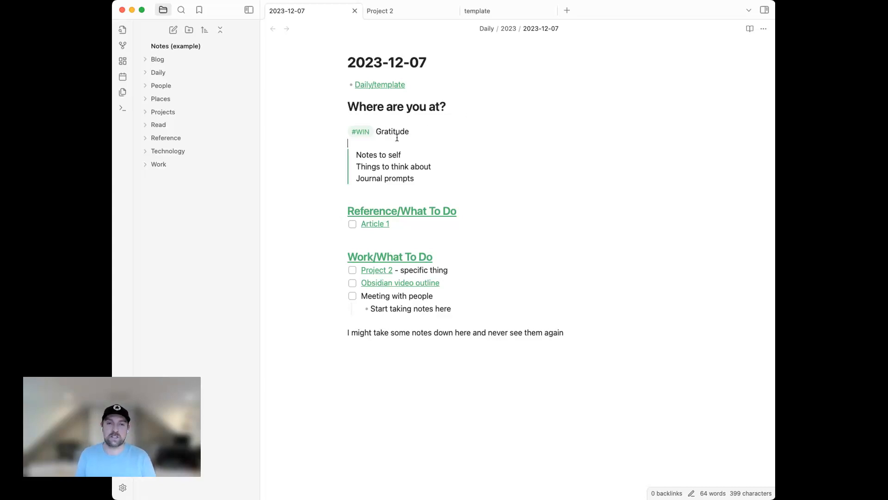
double_click(397, 132)
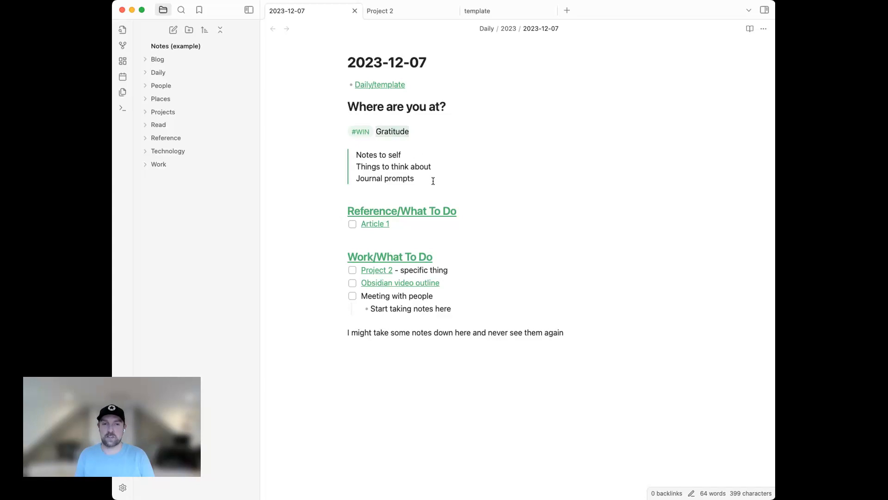
drag(435, 179, 323, 131)
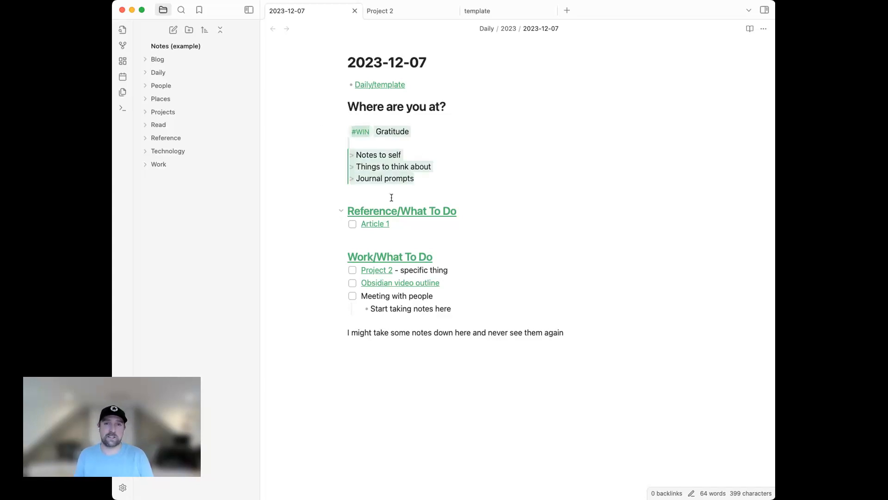
click(400, 132)
drag(445, 184, 313, 158)
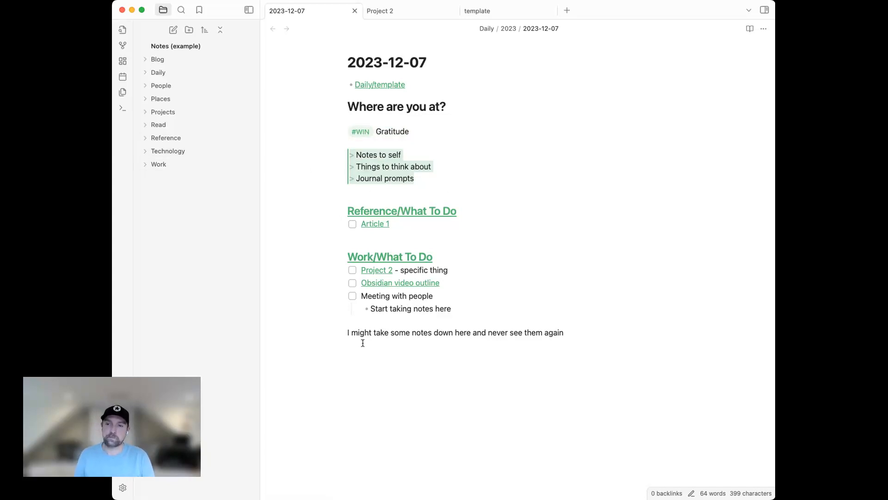
click(447, 181)
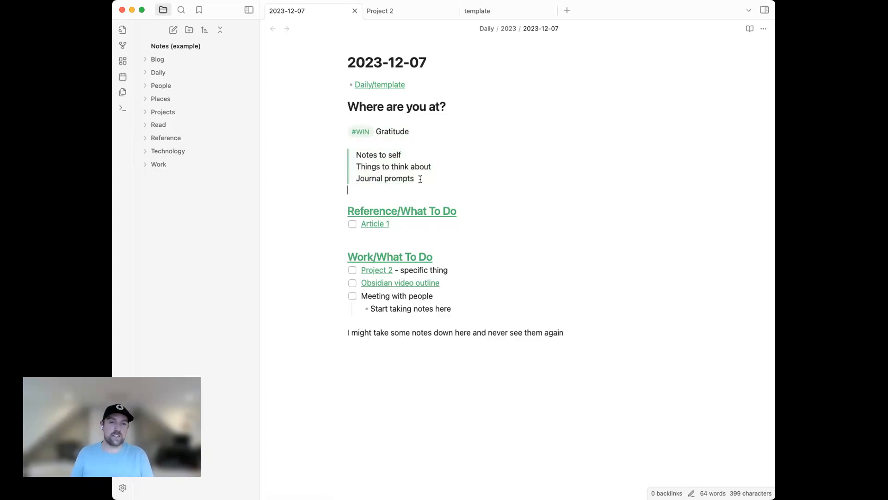
drag(414, 179, 327, 159)
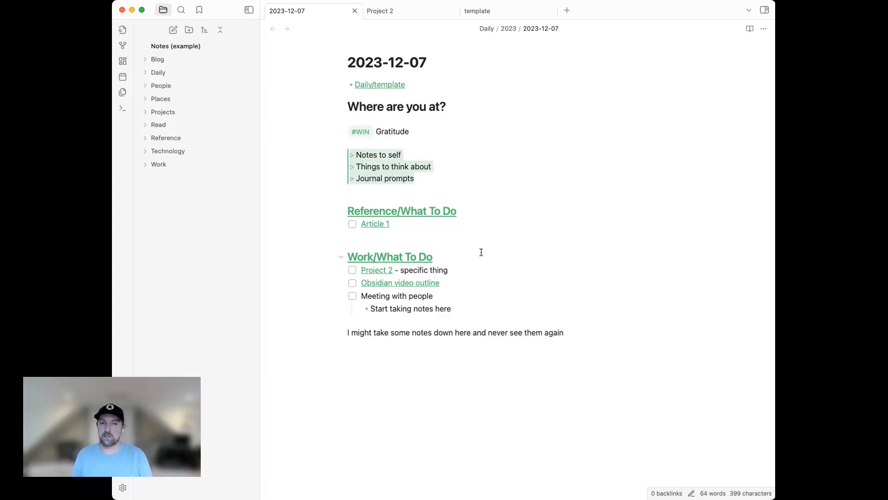
click(428, 178)
drag(425, 178, 284, 158)
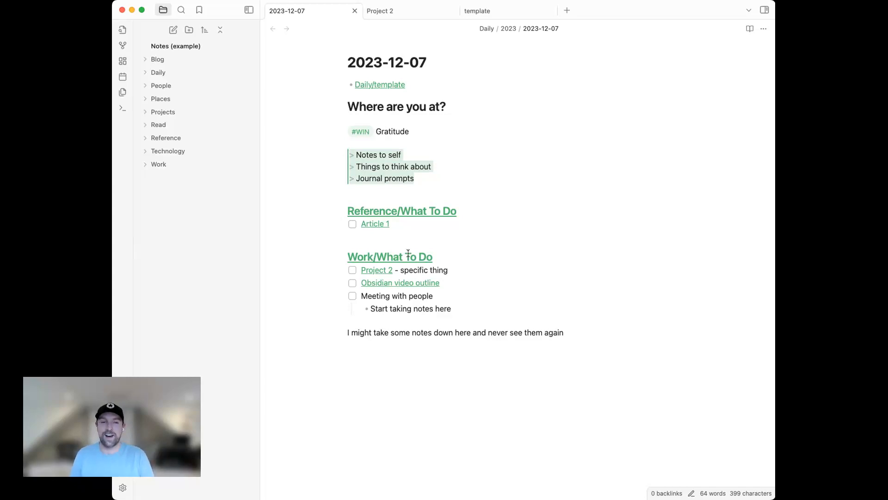
click(433, 258)
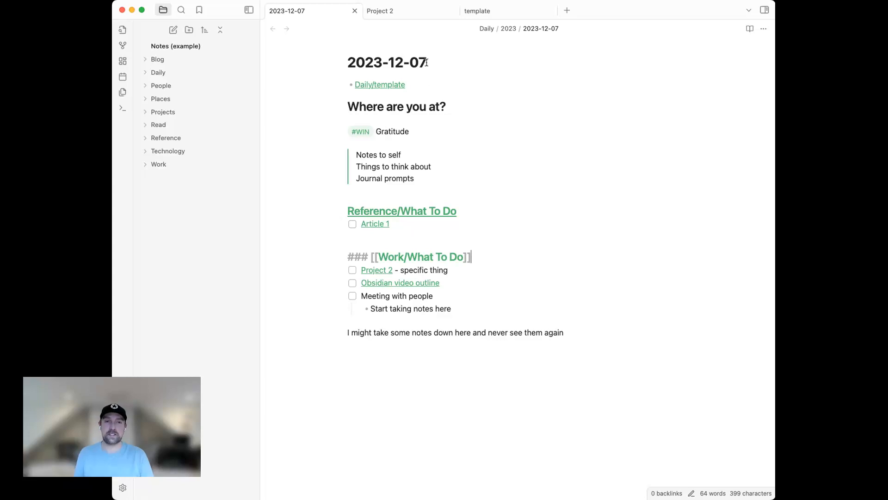
In the template note, add a "Necessary thing" to-do at the end of the Reference/What To Do list
click(498, 10)
click(403, 256)
key(Return)
text(Necessary thing)
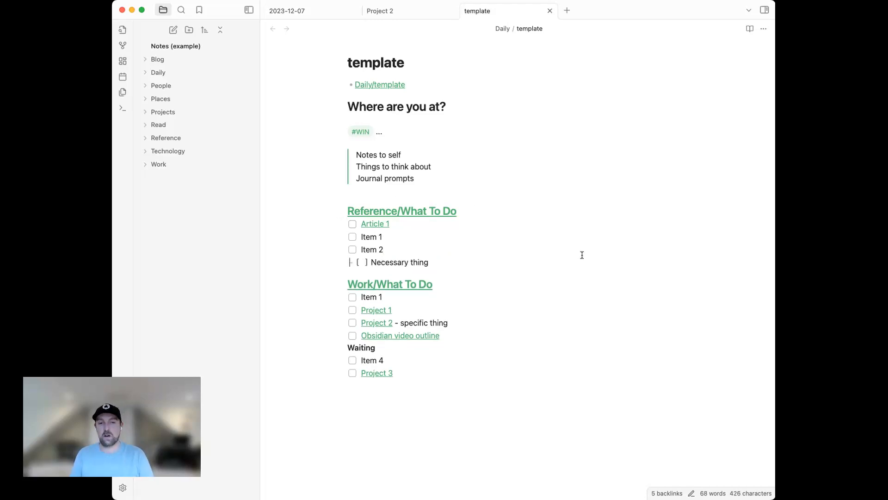
Look over the project items and the Waiting items in the template's Work/What To Do list
click(496, 342)
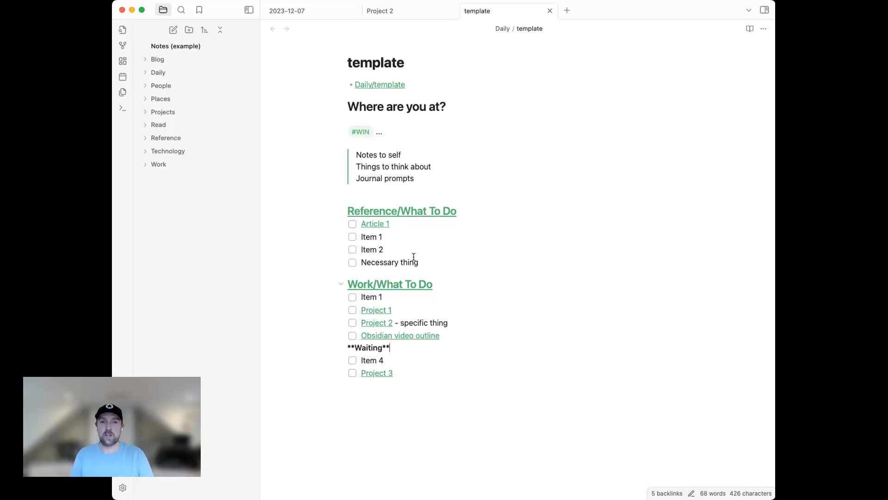
drag(463, 395, 237, 284)
click(503, 317)
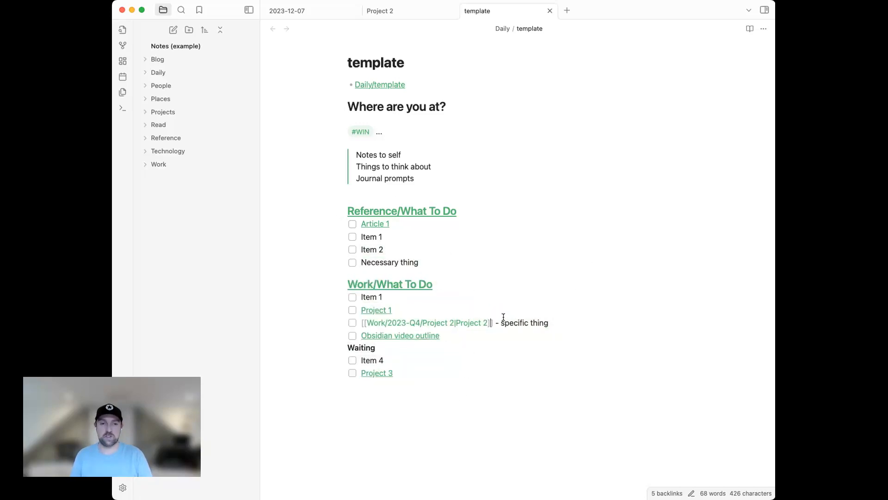
click(429, 384)
click(457, 339)
click(406, 313)
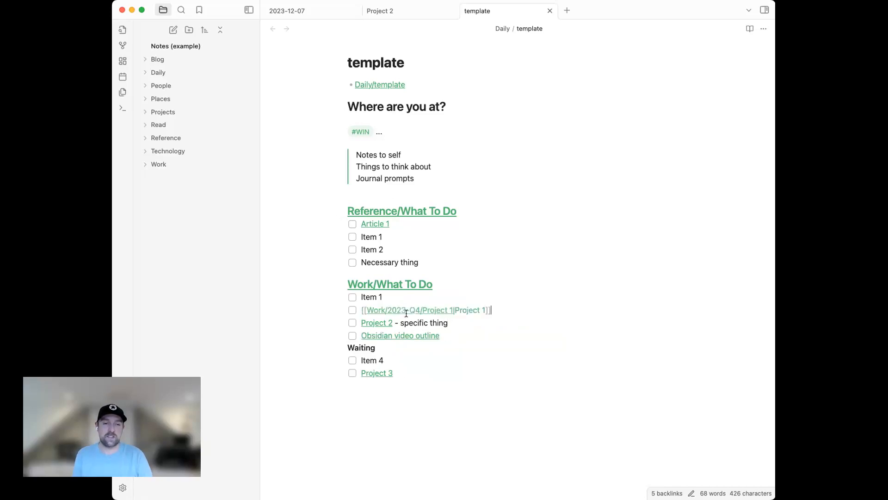
Add a "Project 4" to-do below Obsidian video outline in the template's Work/What To Do list
key(Down)
key(Return)
text(Project 4)
key(Up)
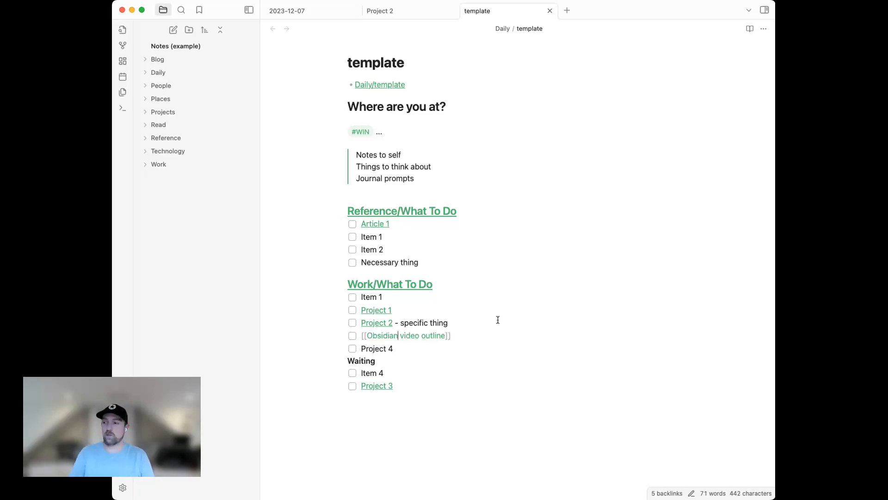
Delete the Project 4 to-do from the template's Work/What To Do list
click(428, 350)
key(super+BackSpace)
key(BackSpace)
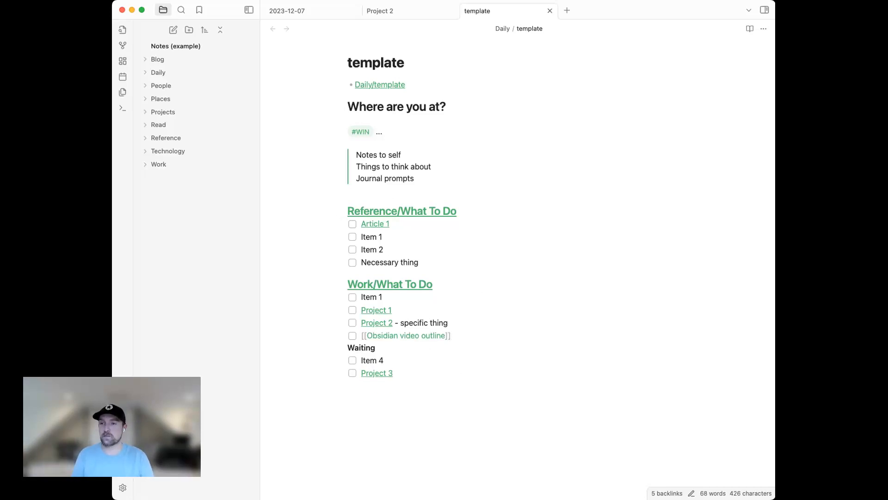
key(super+Tab)
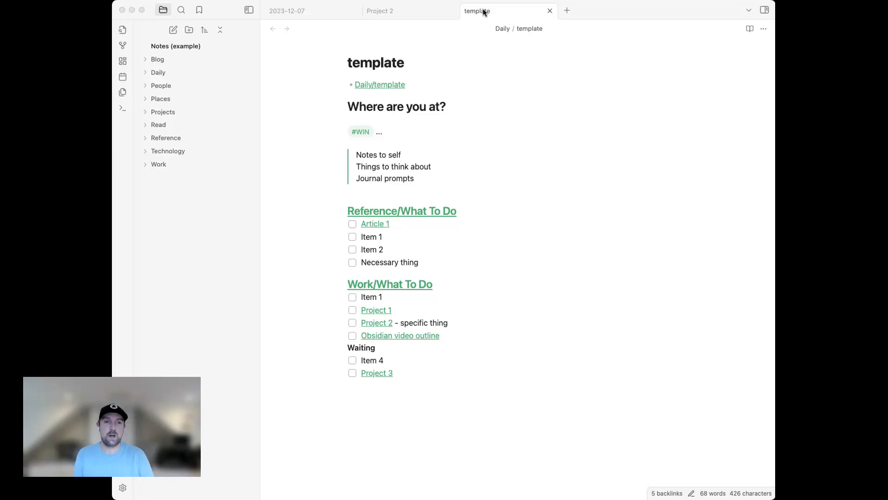
key(super+Tab)
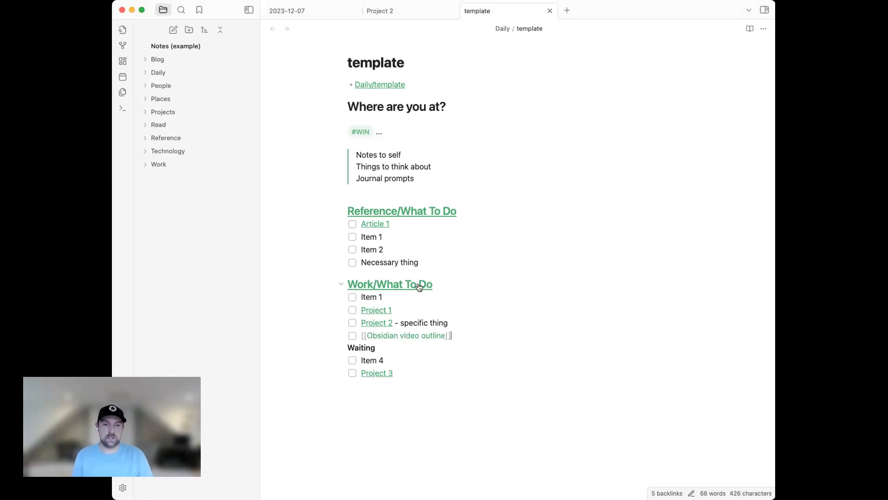
click(506, 303)
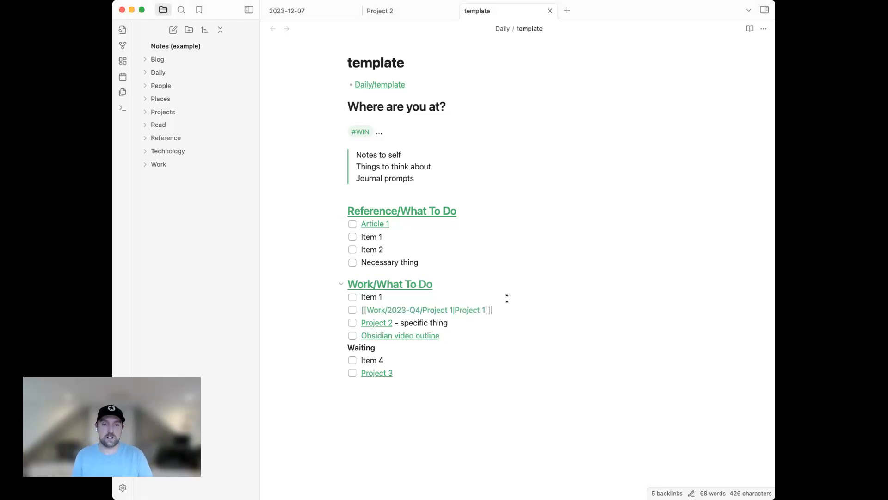
click(401, 234)
text([)
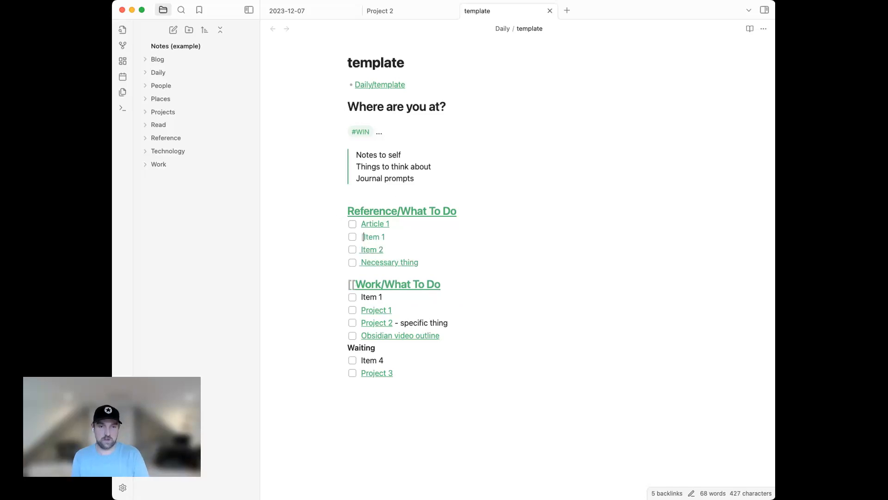
text(])
text(https://example)
click(404, 373)
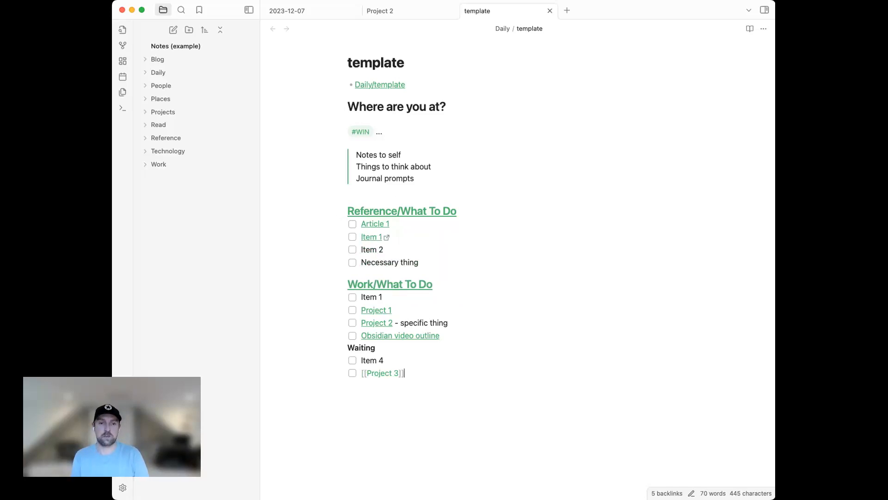
Open the linked Article 1 note and show its backlinks in the document, including the unlinked mentions
click(383, 230)
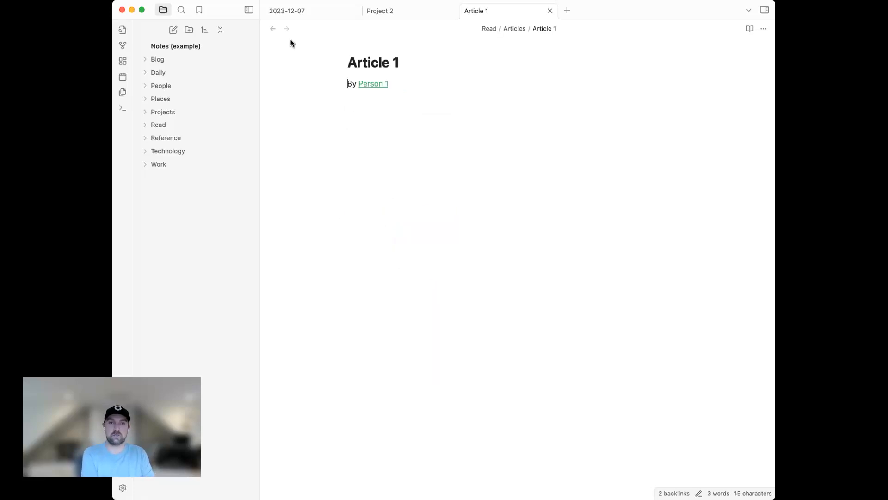
click(477, 245)
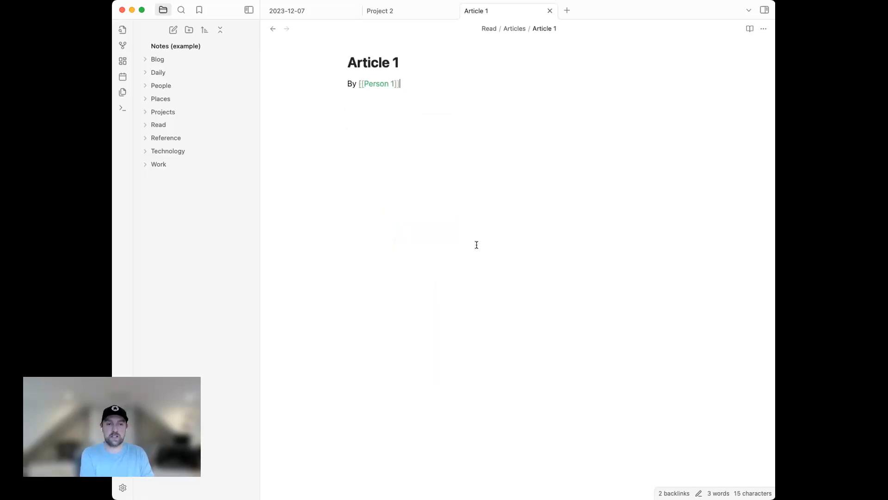
click(764, 29)
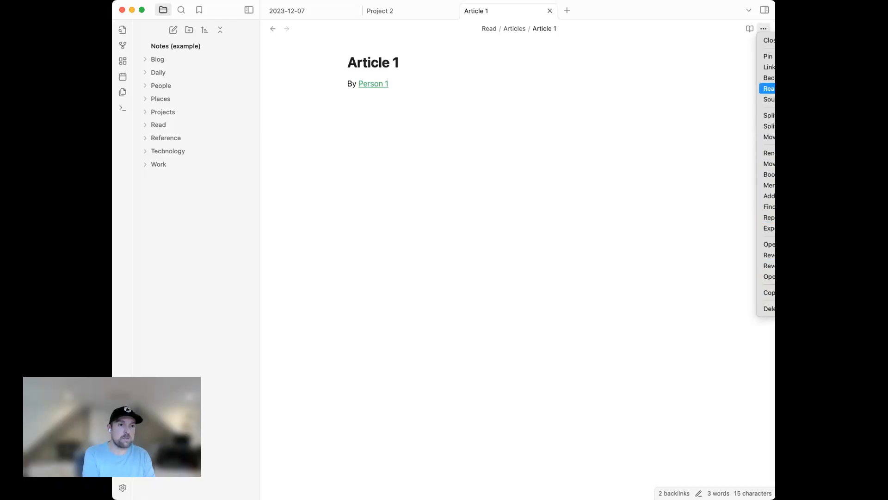
click(769, 77)
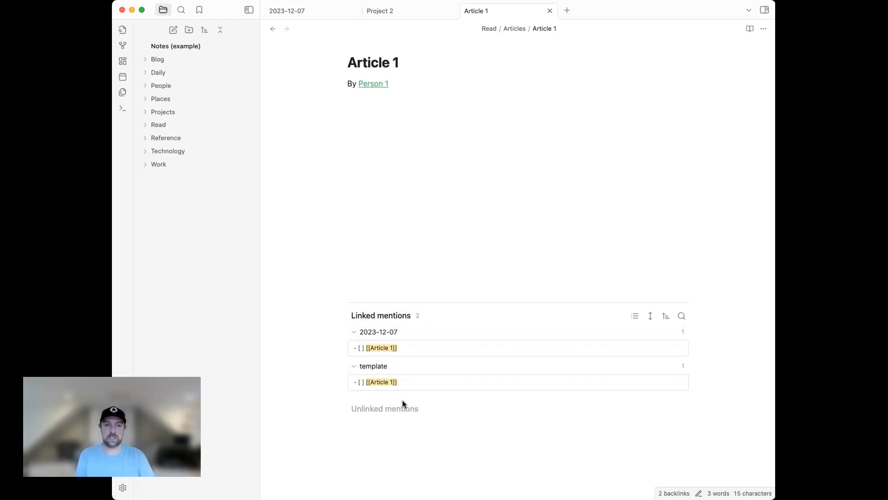
click(393, 410)
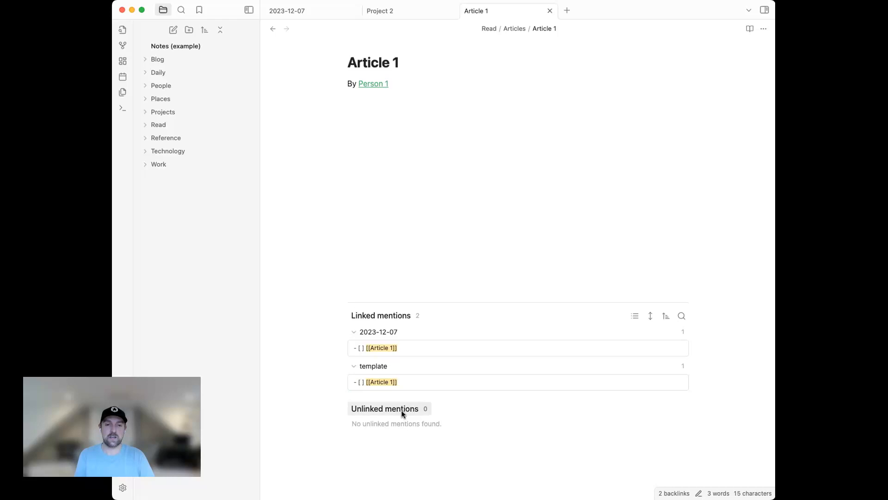
Open the Obsidian note in the Reference folder and show its backlinks with the unlinked mentions expanded
click(301, 11)
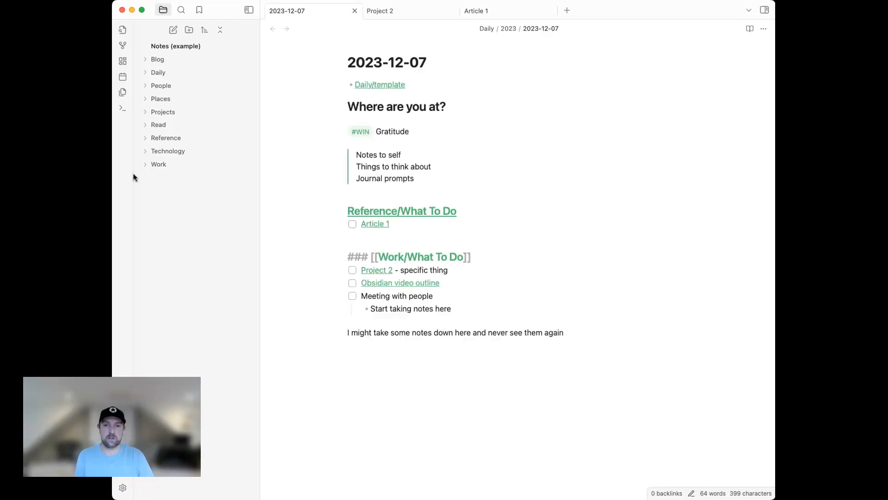
click(420, 284)
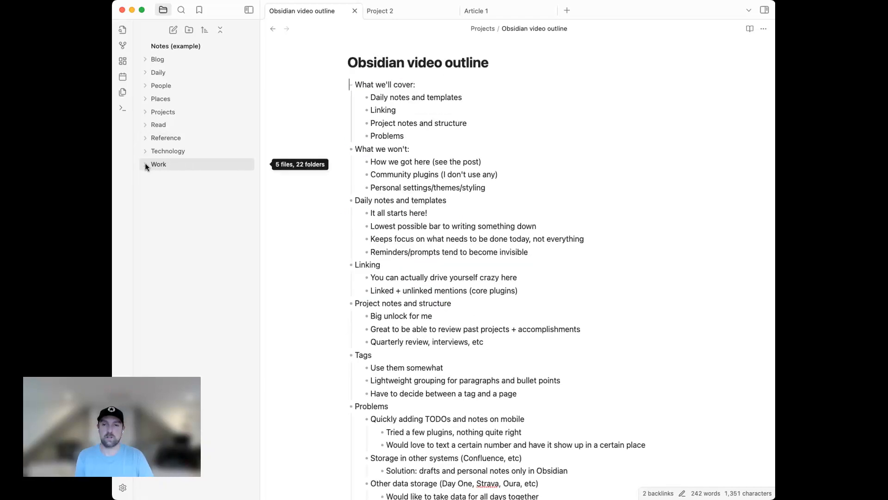
click(153, 138)
click(176, 216)
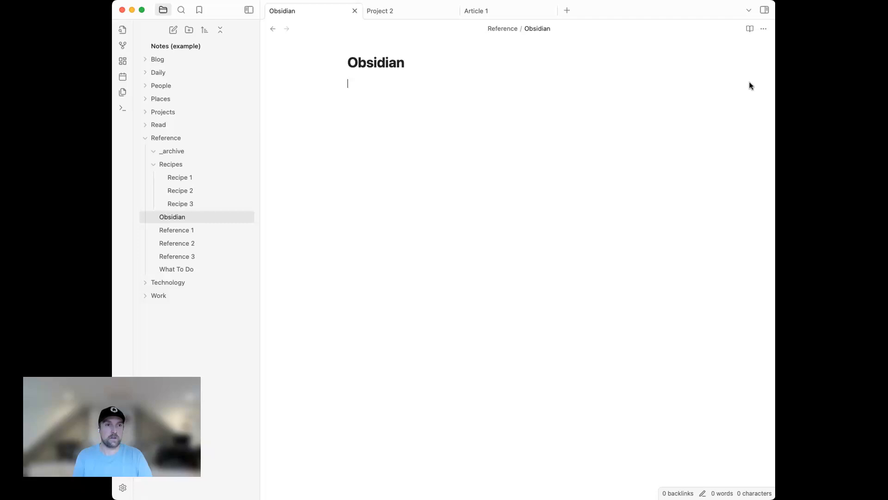
click(763, 28)
click(768, 78)
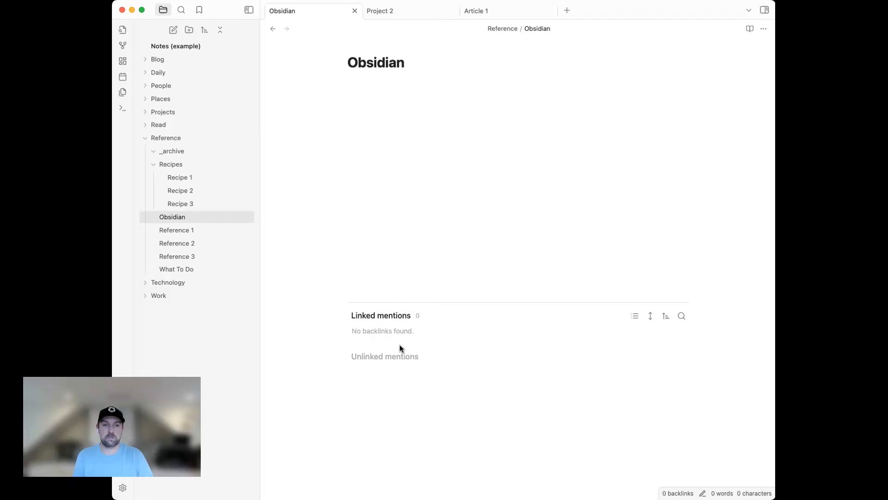
click(396, 357)
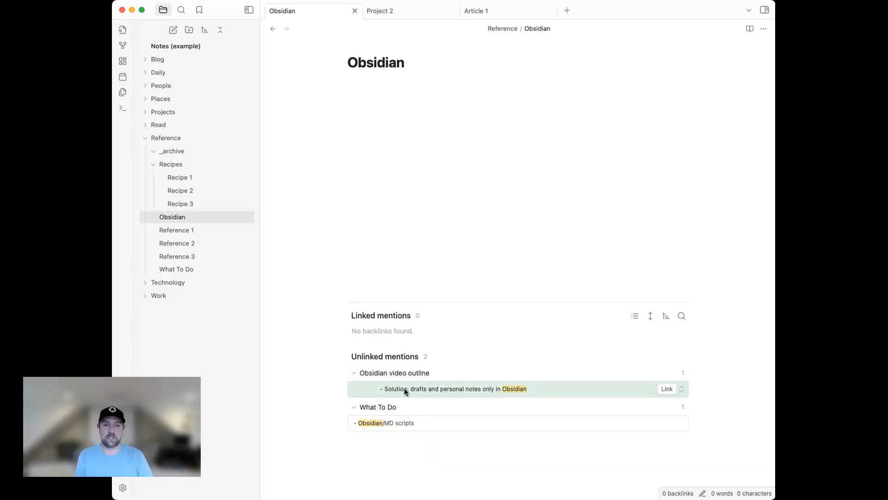
View the unlinked Obsidian mention inside the Obsidian video outline note, and return to the Obsidian note
click(493, 389)
scroll(493, 388, up, 5)
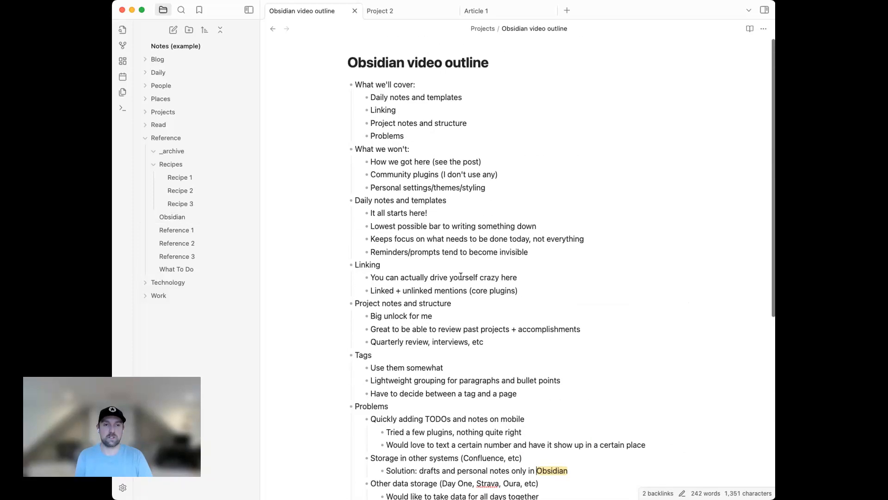
scroll(535, 322, down, 1)
scroll(535, 321, down, 5)
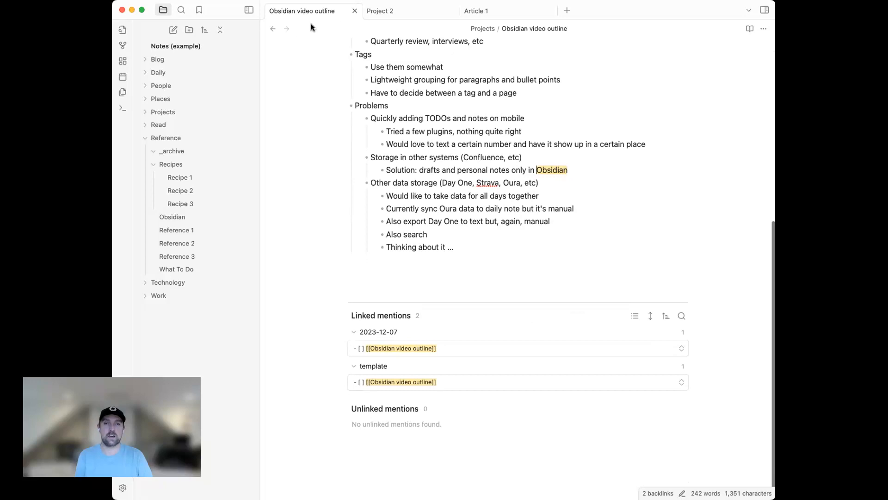
click(273, 29)
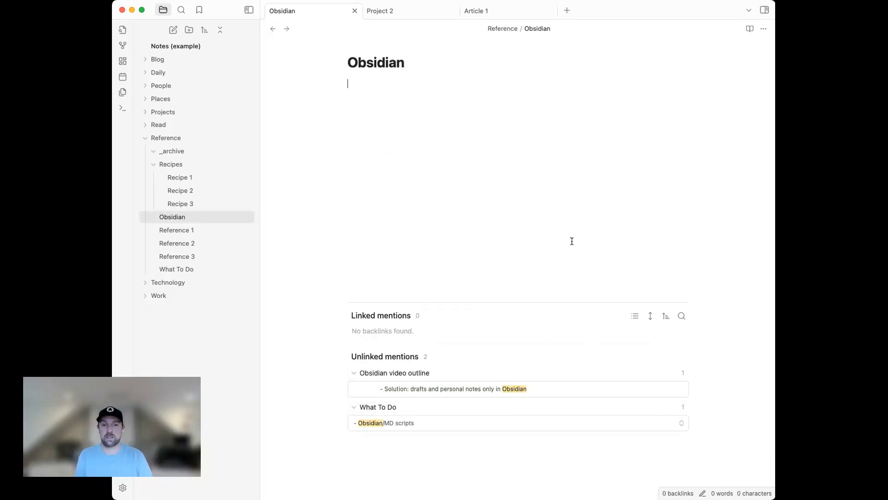
Link the Obsidian note's unlinked mentions in Obsidian video outline and What To Do, and open the outline's mention
mouse_move(673, 390)
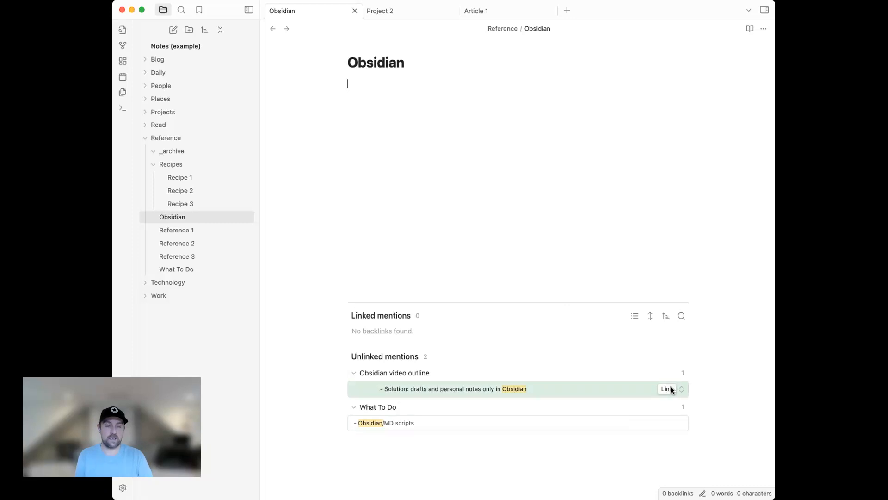
click(667, 389)
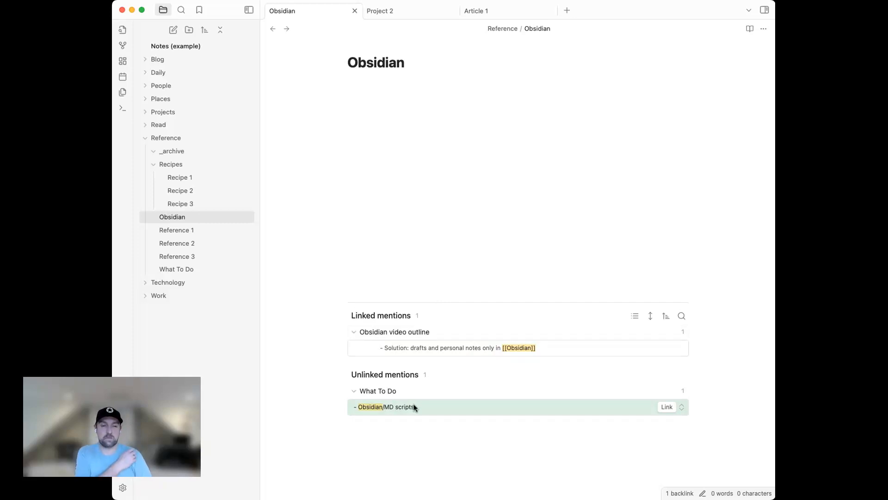
click(668, 406)
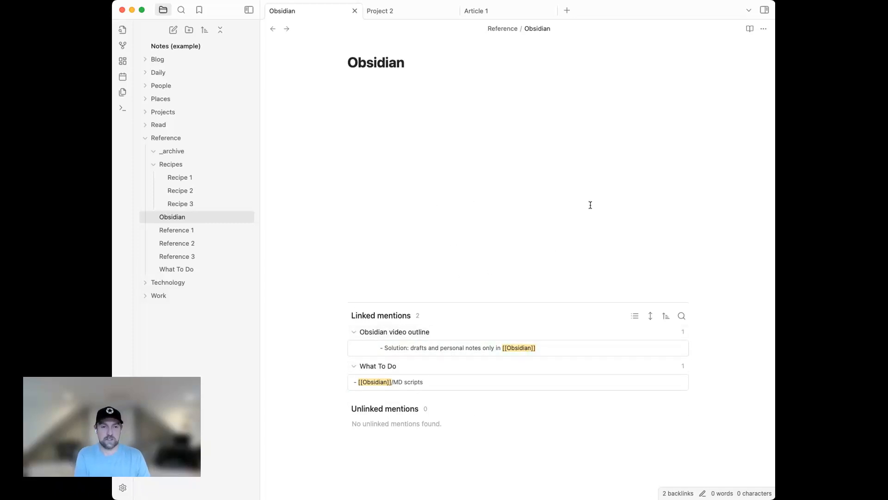
click(449, 353)
click(582, 307)
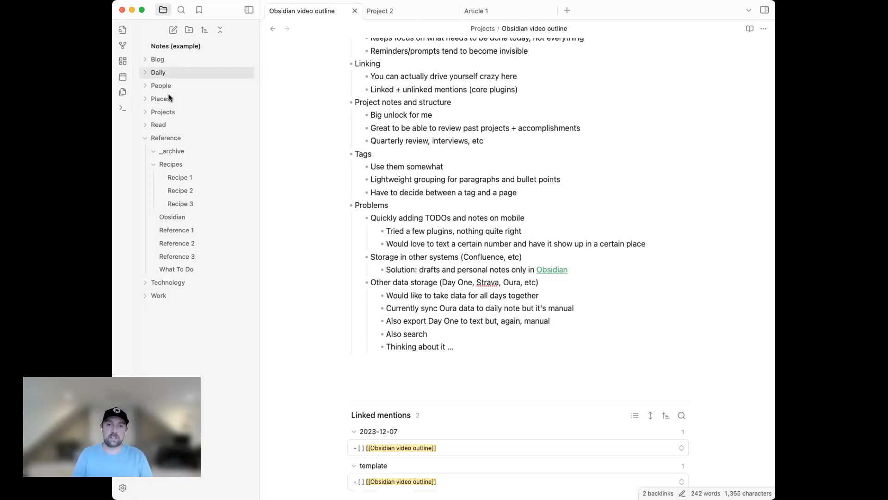
In today's daily note, add the line "Thinking about cutting back on [[Caffeine]]" below the journal prompts quote
click(123, 77)
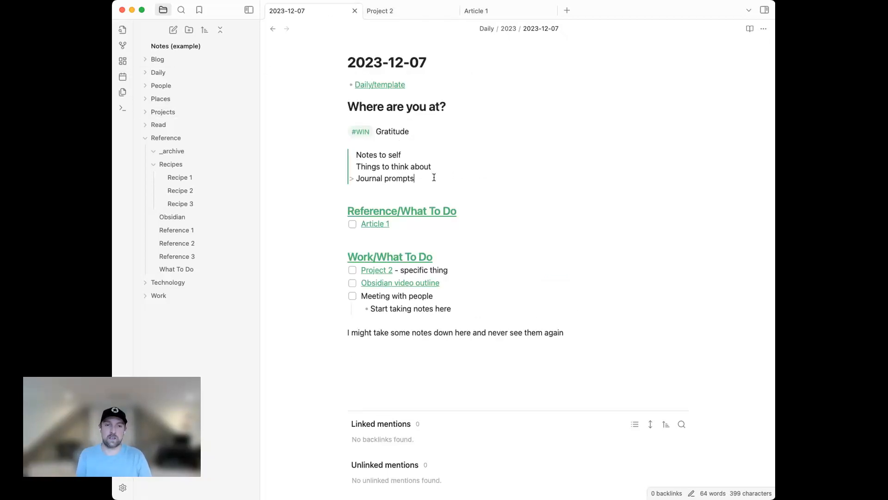
key(Return)
key(Return)
key(Return)
text(Thnk)
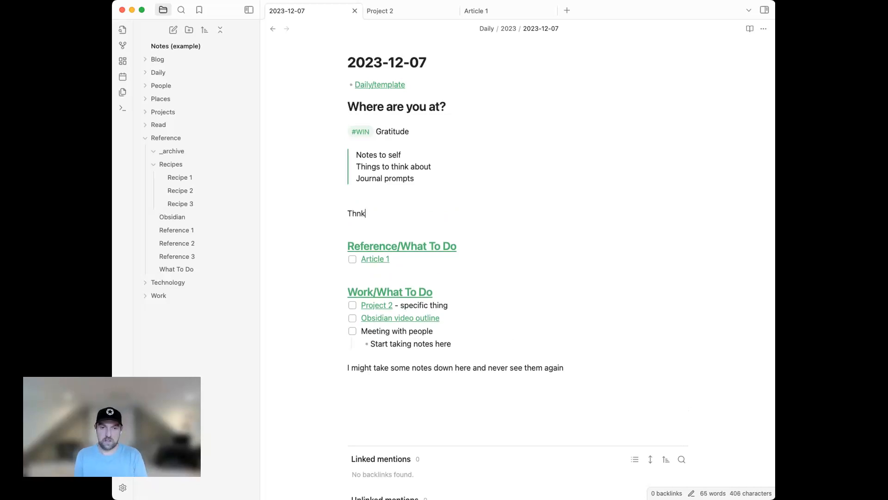
text(king about cutting back on Caffeienene[[)
key(alt+Right)
text(]])
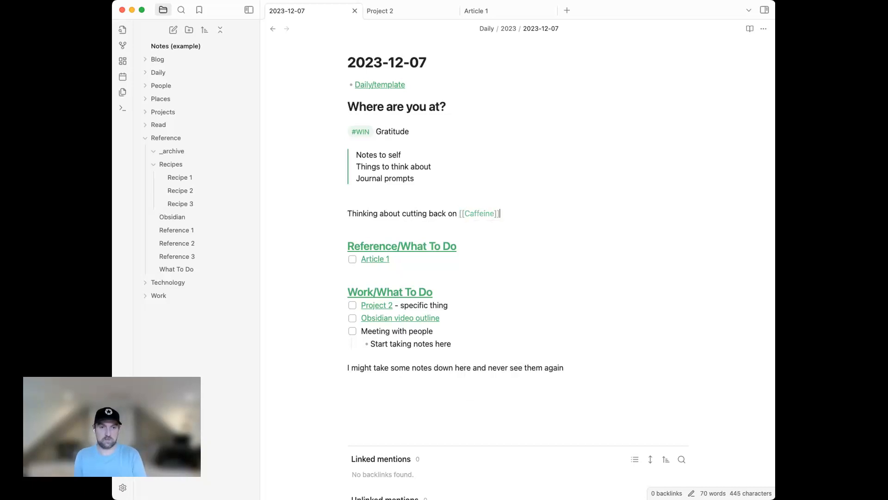
Create the Caffeine note from its link in the daily note and move it into the Reference folder
super+click(484, 214)
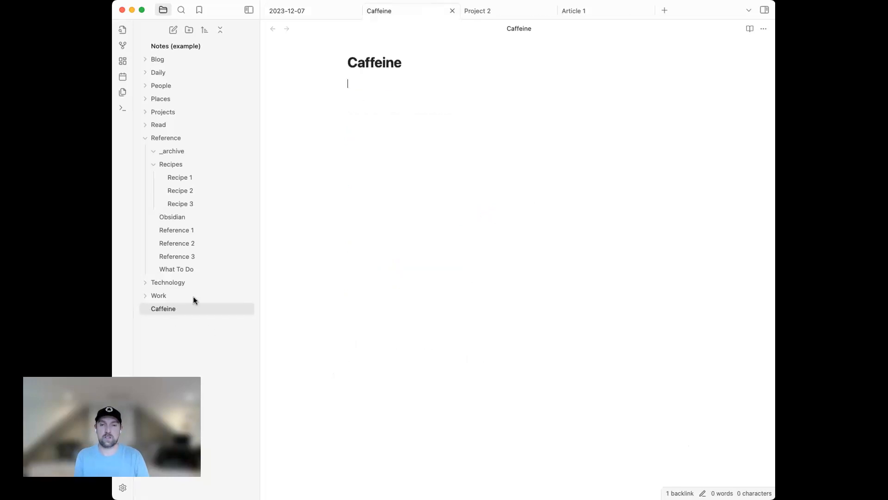
drag(189, 307, 181, 137)
In the Caffeine note, add the block quote "Add notes quotes" and a separate line "links" below it
click(381, 146)
text(> Add notes )
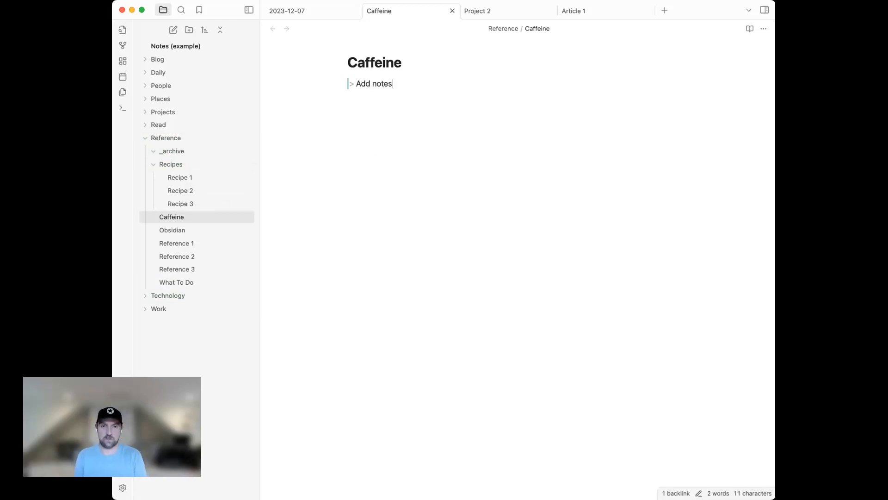
text(quotes)
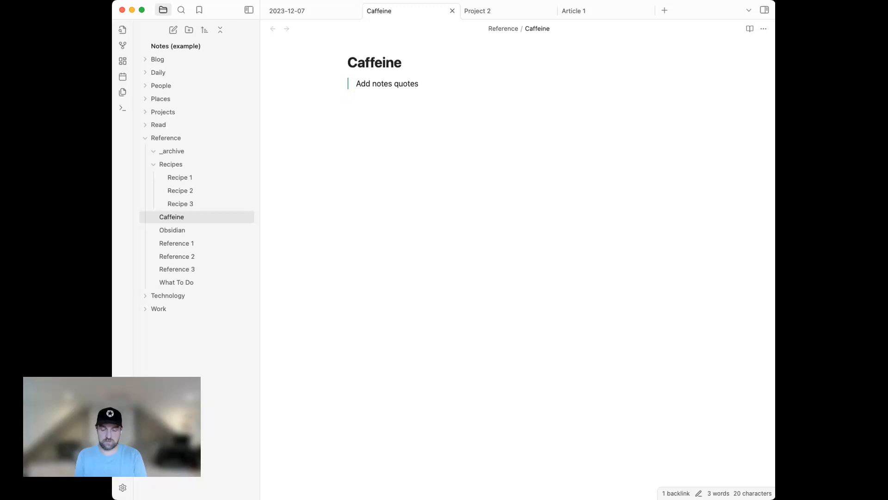
text(links)
key(Return)
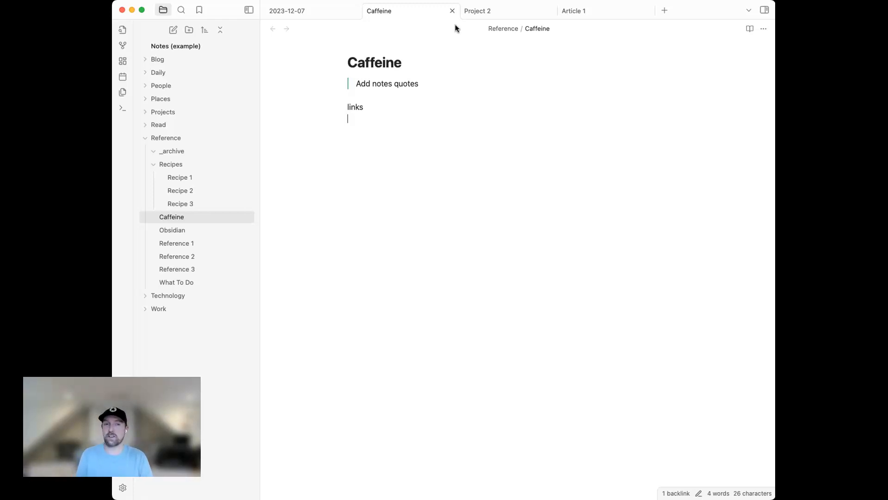
Close the Caffeine note's tab and reopen the note from the Reference folder to examine its linked mentions
click(452, 10)
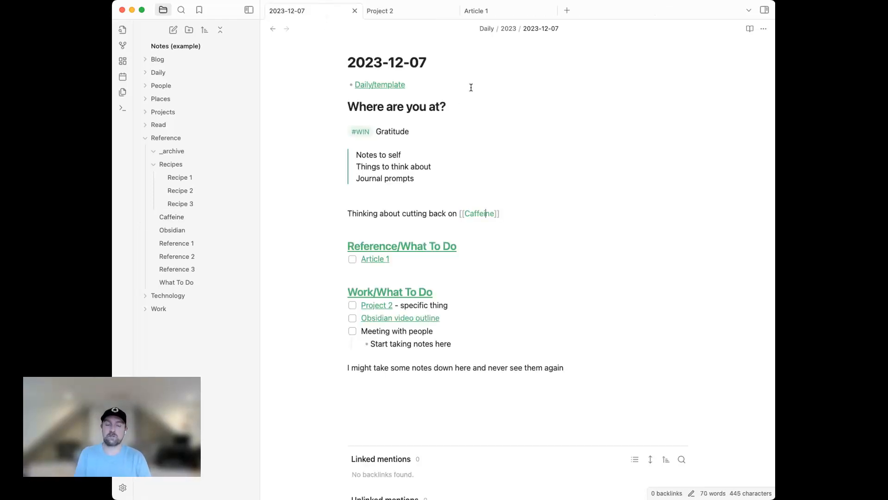
click(171, 218)
click(411, 154)
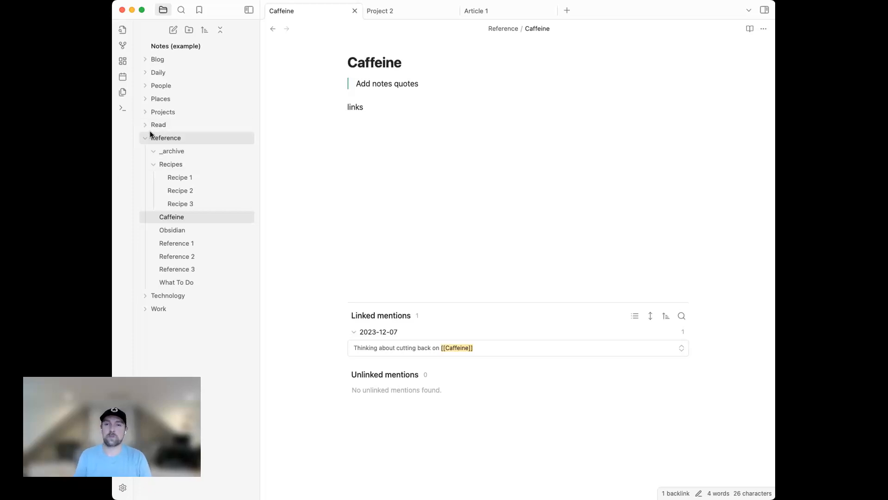
Look into the Technology folder, collapse it along with the Reference folder, and expand the Read folder
click(152, 295)
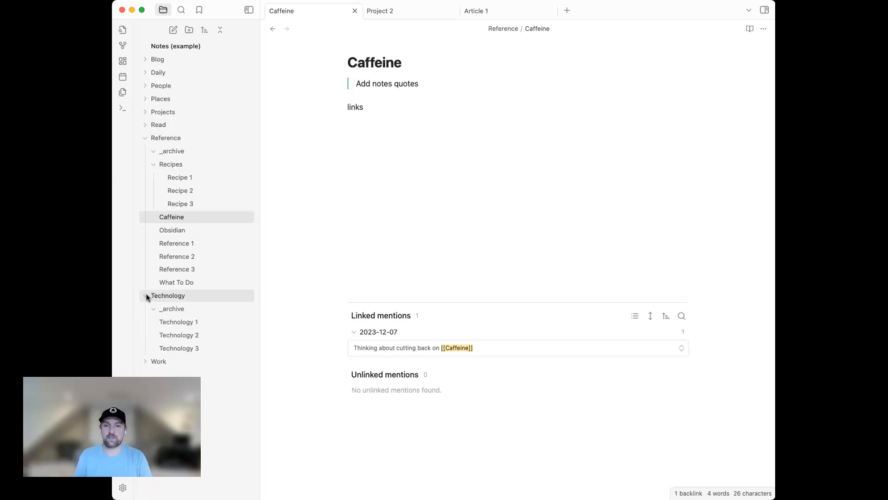
click(150, 164)
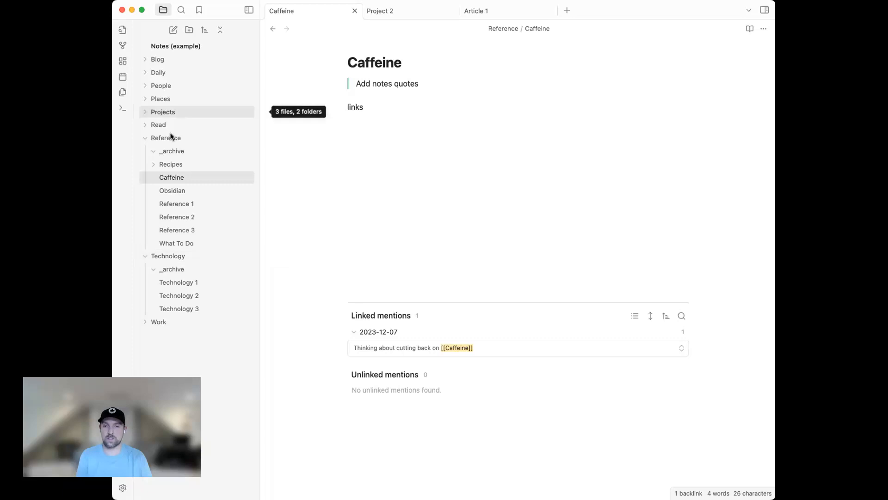
click(146, 256)
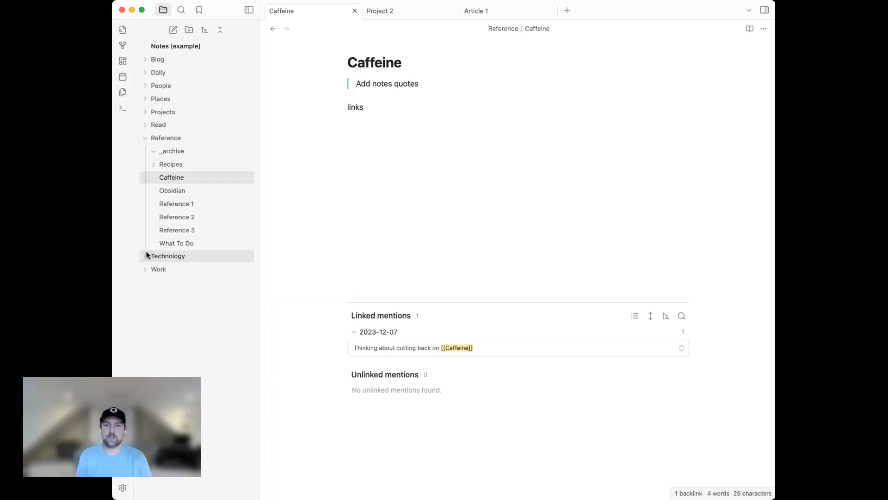
click(146, 141)
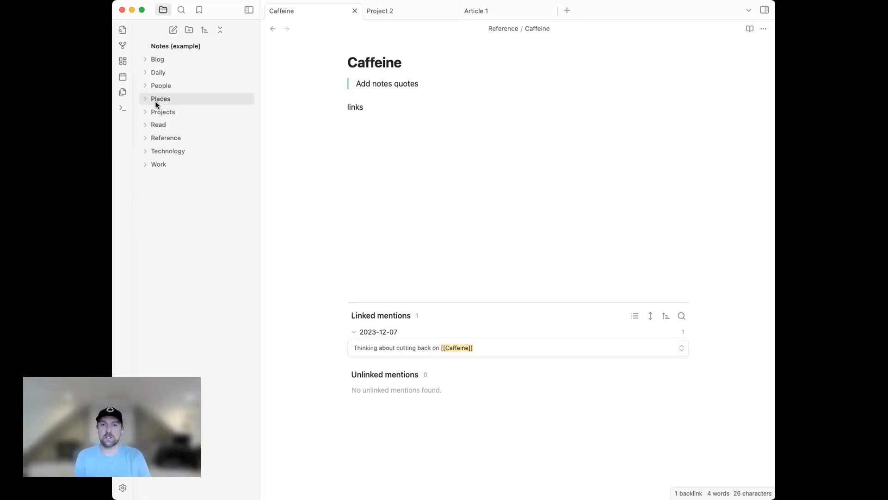
click(146, 126)
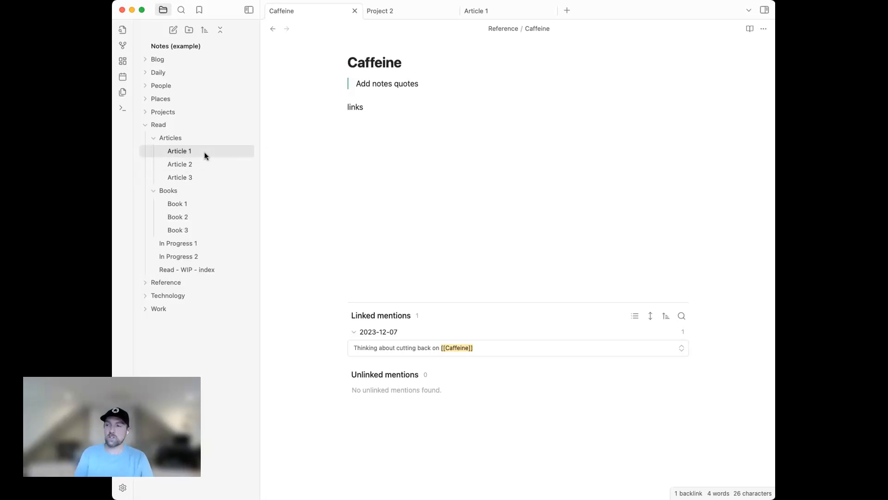
Open Article 1 in the Articles folder and add the block quote "Quote" with the line "My own notes below" beneath it
mouse_move(206, 156)
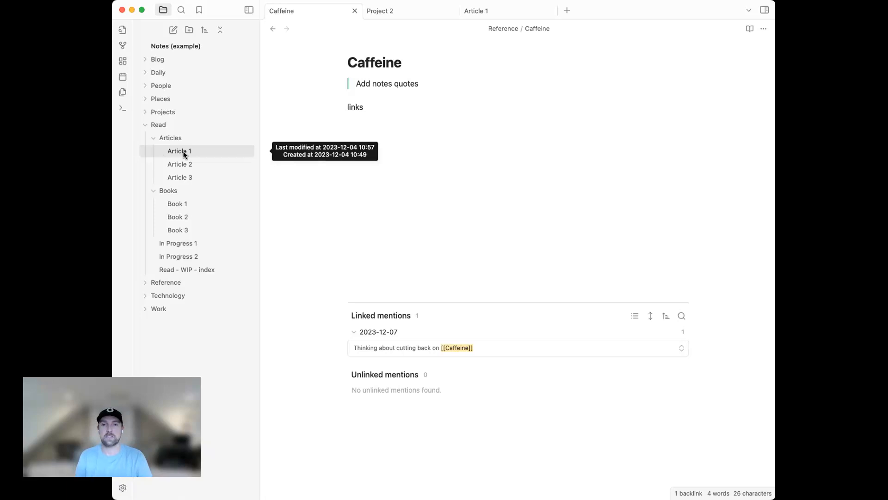
click(186, 152)
click(427, 81)
key(Return)
key(Return)
text(> Quote)
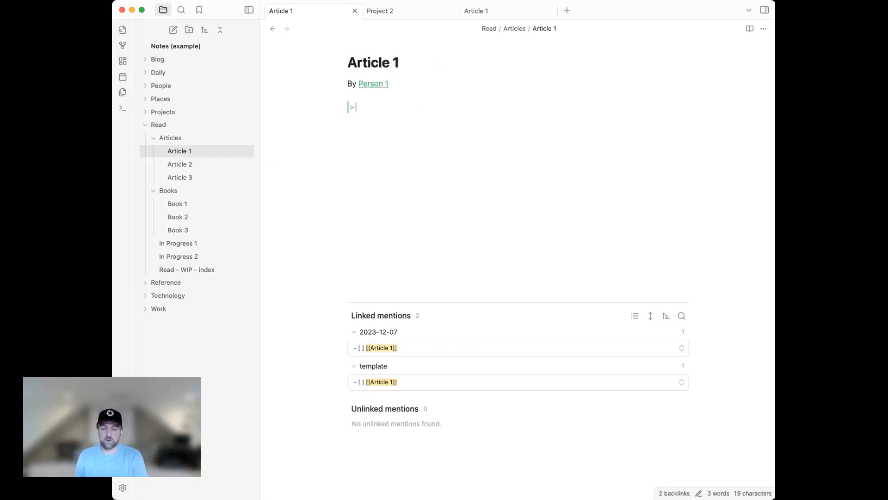
key(Return)
key(Return)
text(My )
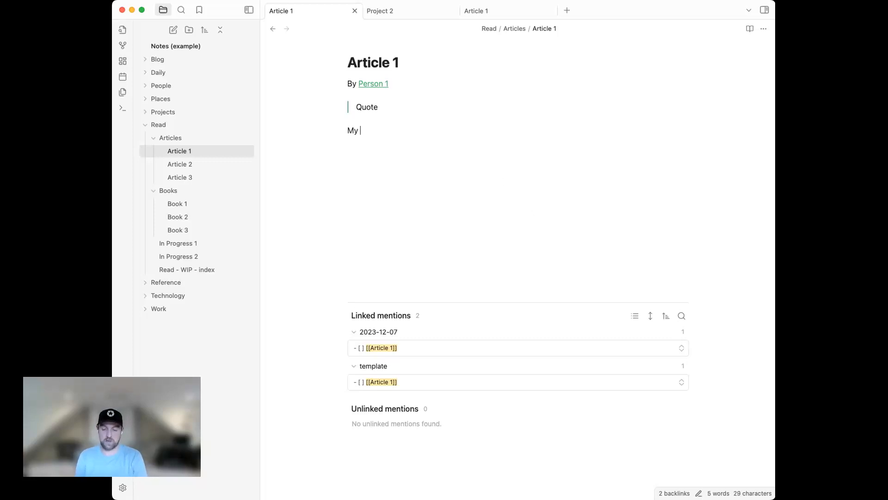
text(own notes below)
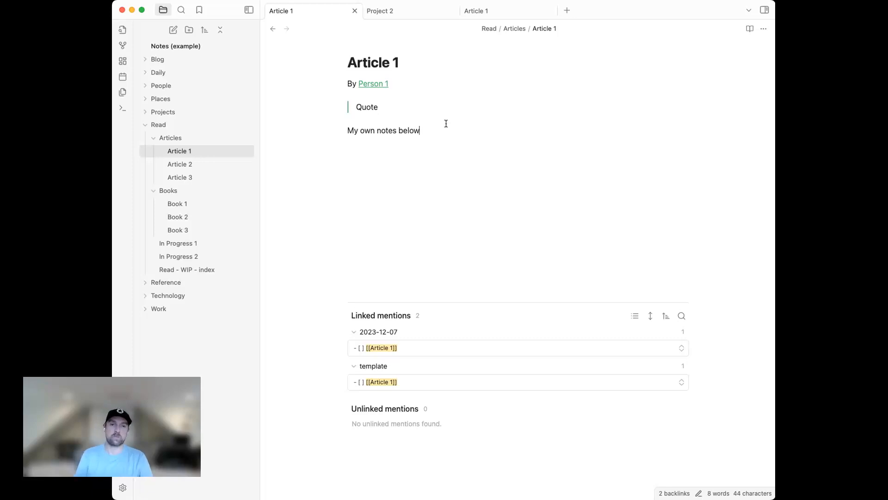
drag(447, 125, 254, 64)
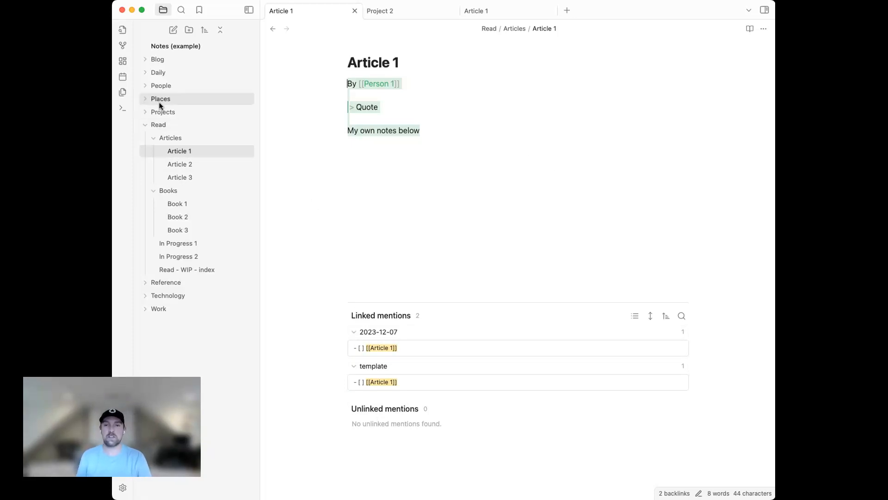
click(438, 199)
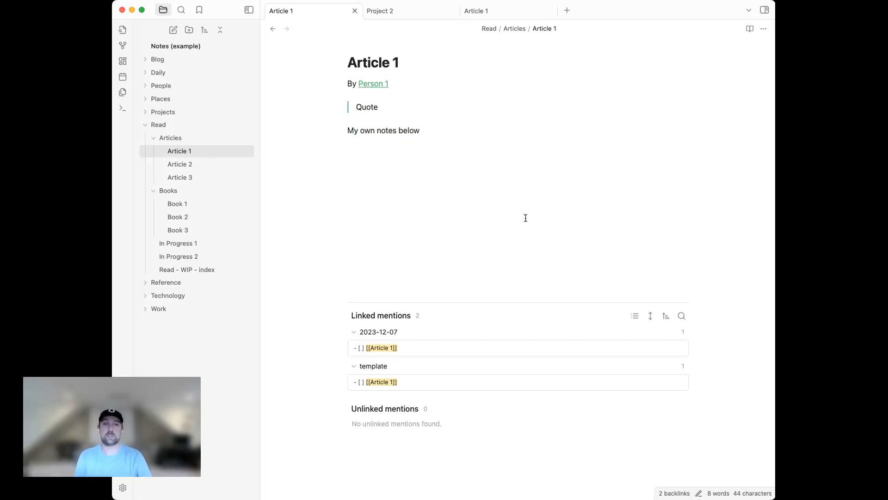
click(452, 84)
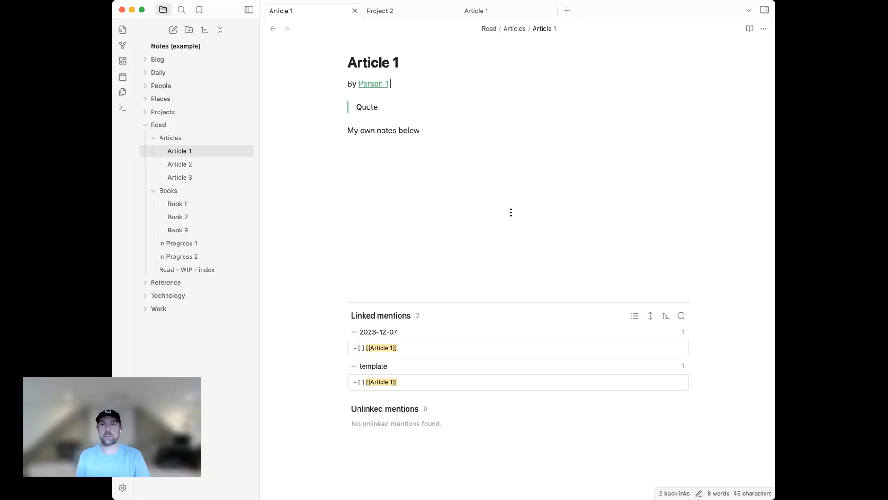
Search all notes for "caffeine"
click(181, 10)
text(caffeien)
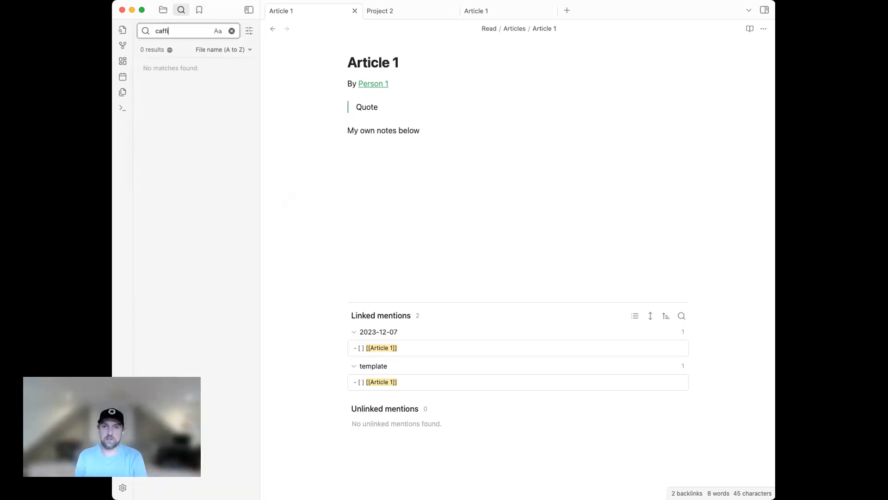
key(BackSpace)
key(BackSpace)
text(ne)
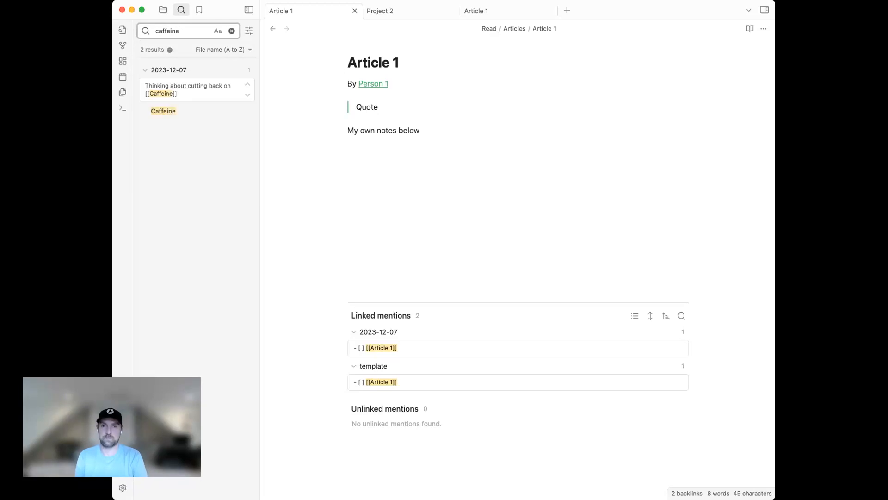
click(456, 130)
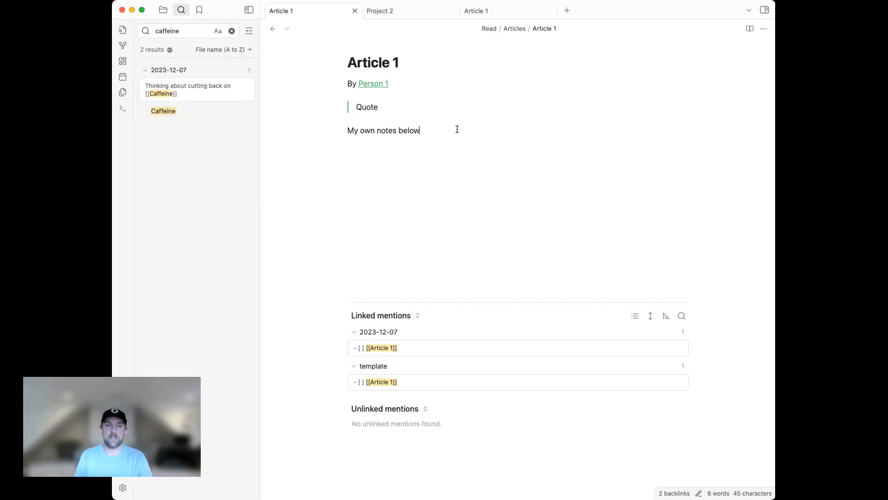
Open today's daily note and add the line "Feeling great after 2 weeks no coffee" below the sentence about cutting back on Caffeine
click(122, 76)
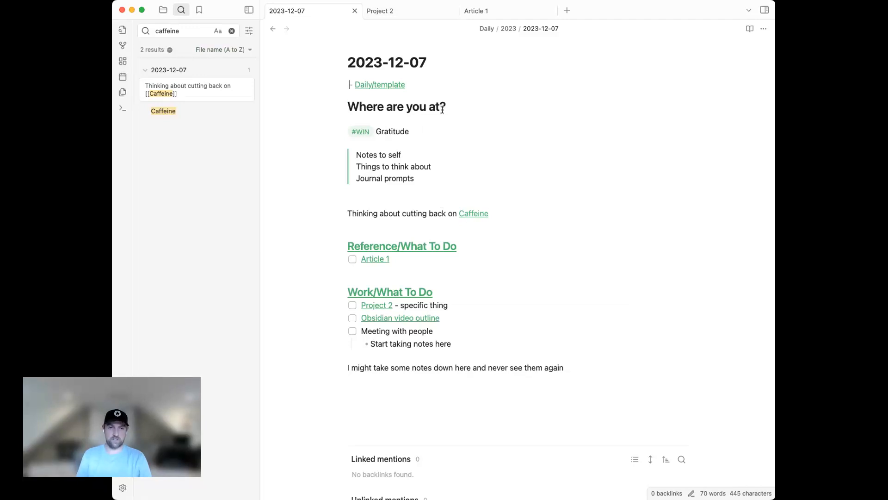
drag(434, 65, 296, 68)
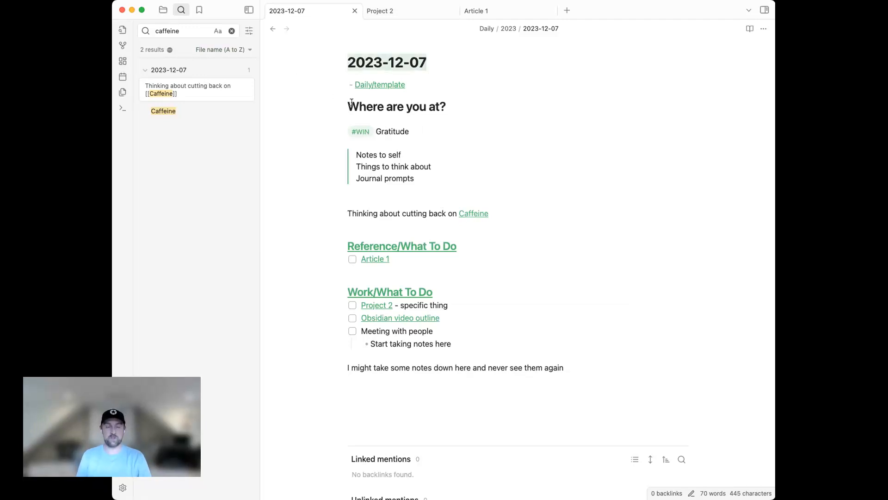
click(512, 214)
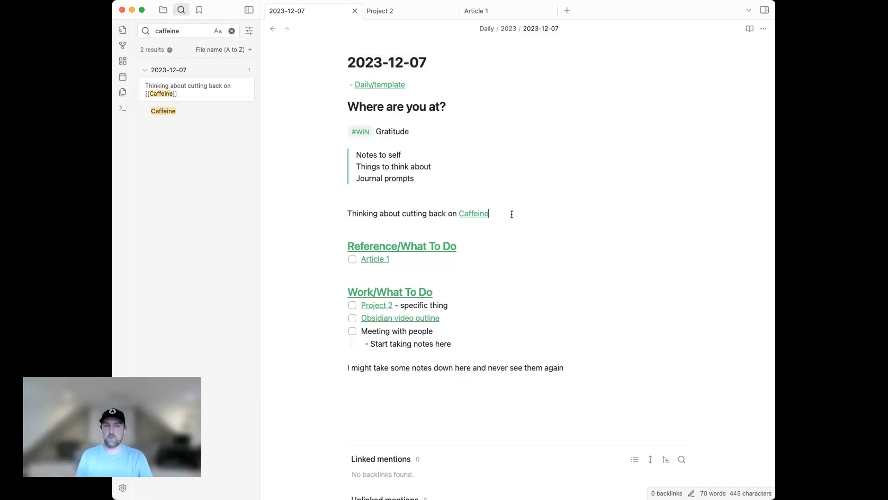
key(Return)
key(Return)
text(Feel)
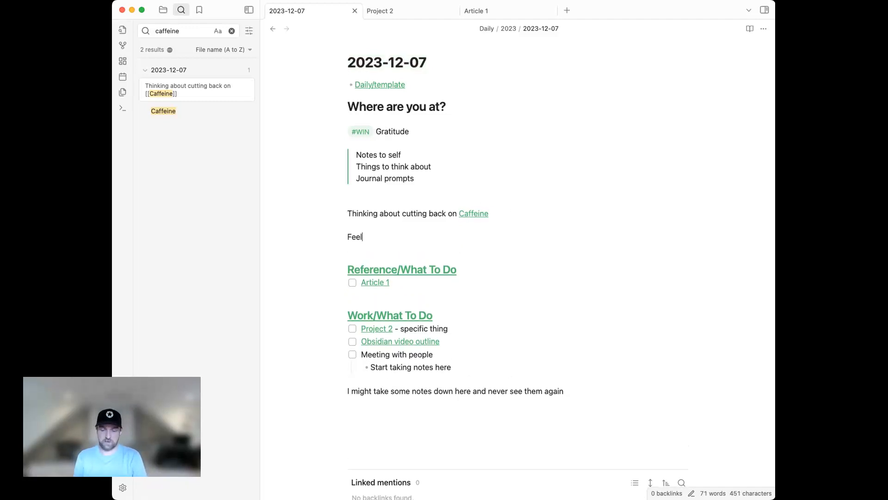
text(ing great a)
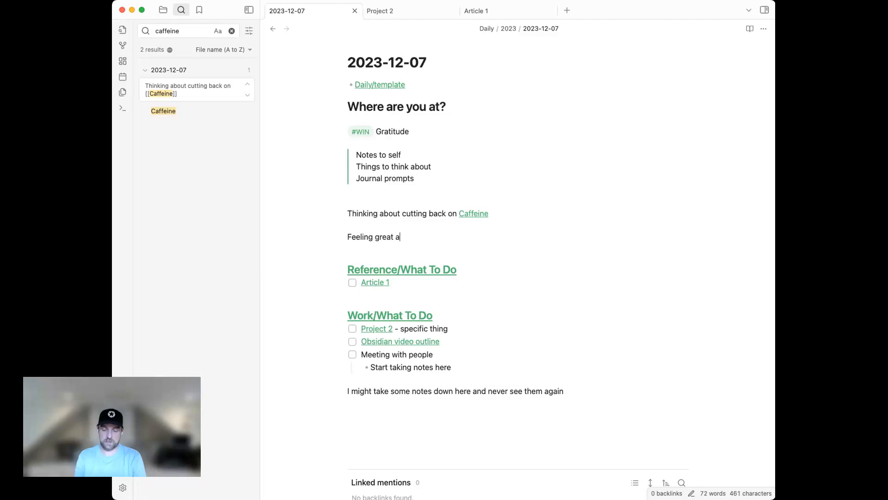
text(fter 2 weeks no ocff)
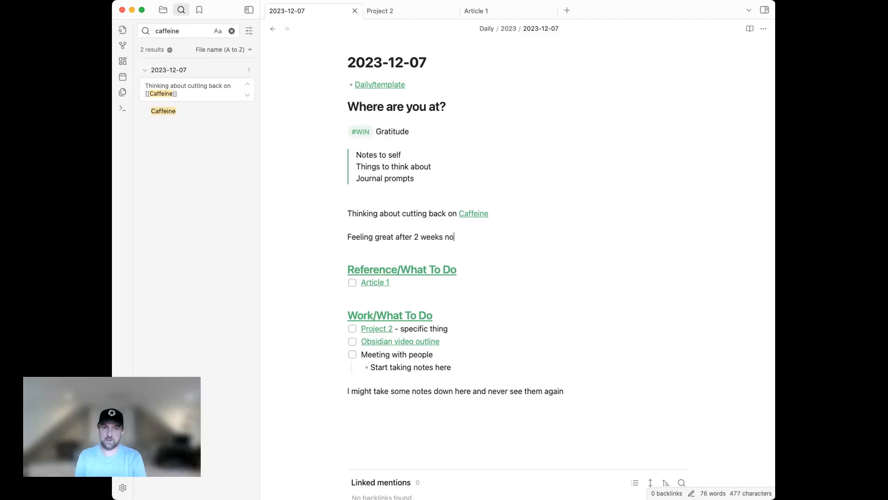
key(BackSpace)
key(BackSpace)
key(BackSpace)
key(BackSpace)
text(coffee)
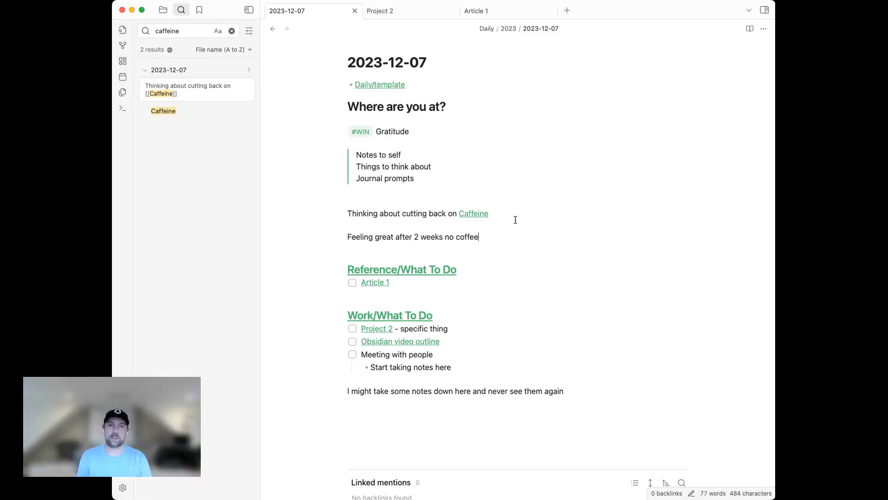
click(410, 257)
click(549, 221)
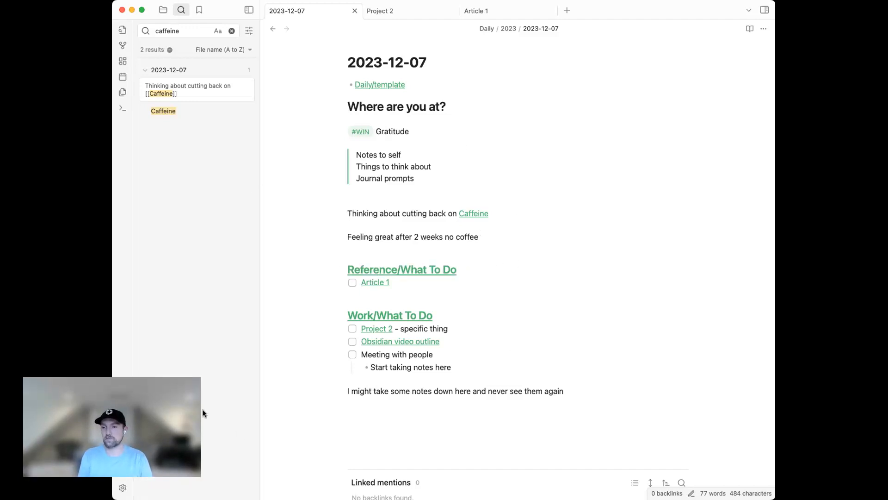
Open the graph view of the vault to examine how the notes are connected
key(super+Tab)
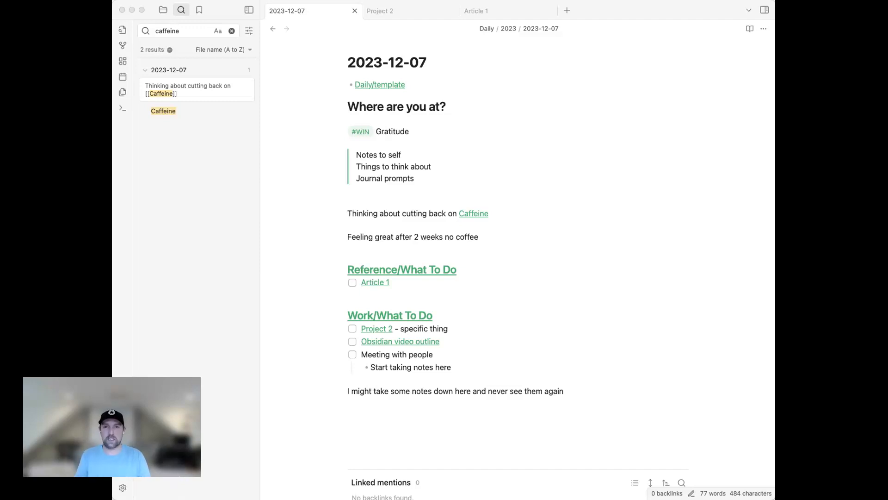
click(123, 46)
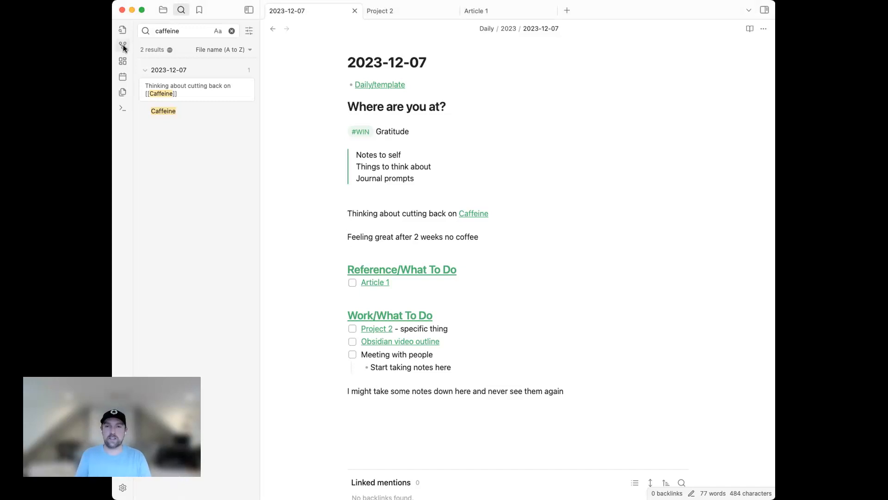
click(123, 47)
scroll(507, 199, down, 5)
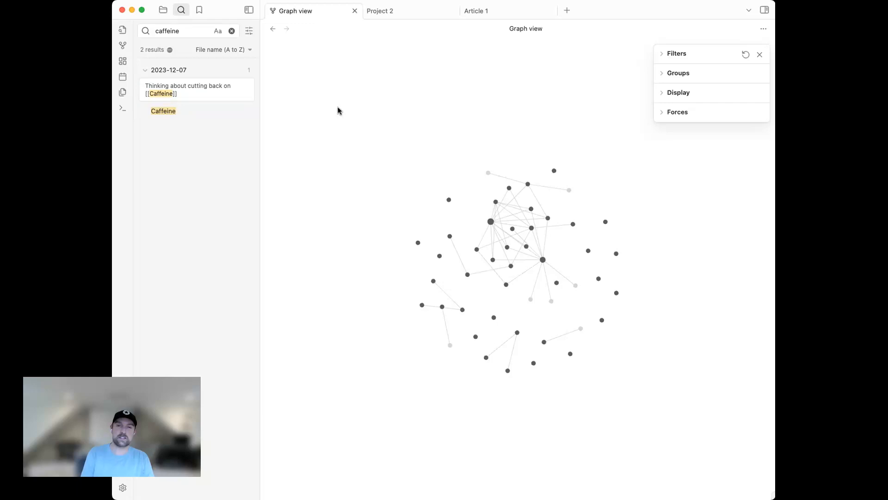
click(122, 30)
click(224, 200)
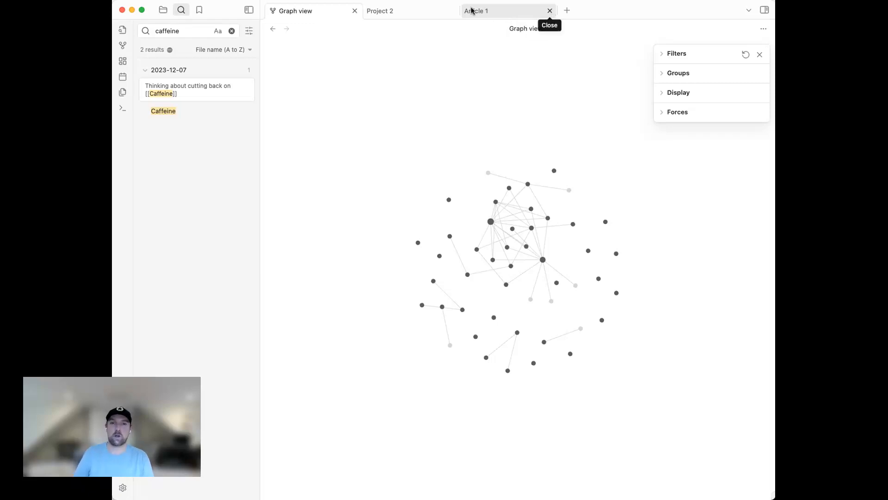
Return to the 2023-12-07 daily note and delete the extra blank line above the sentence about cutting back on Caffeine
click(273, 29)
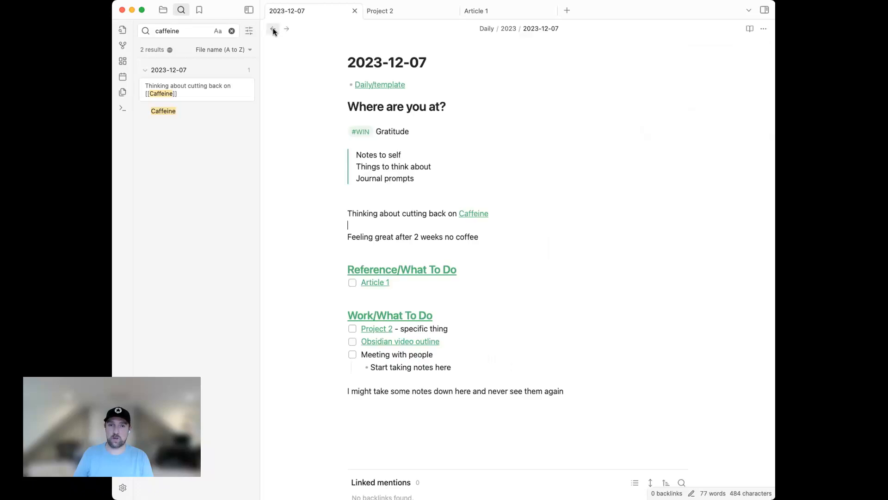
drag(492, 178, 303, 155)
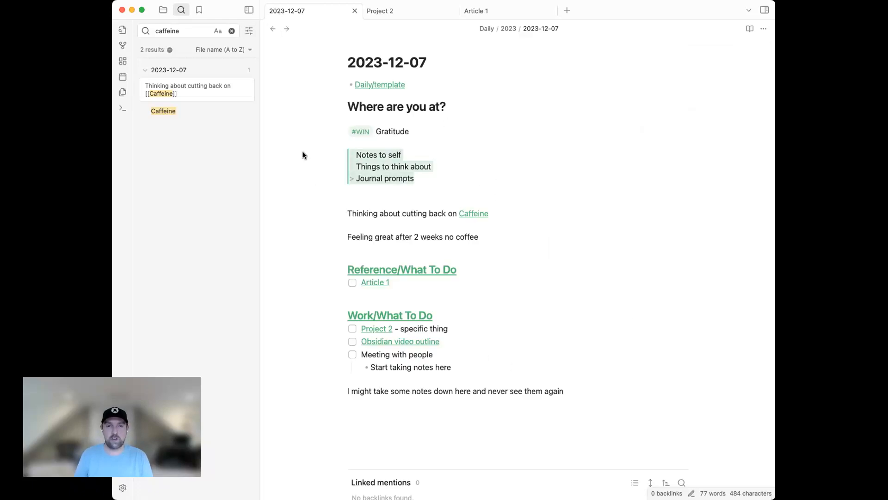
click(455, 182)
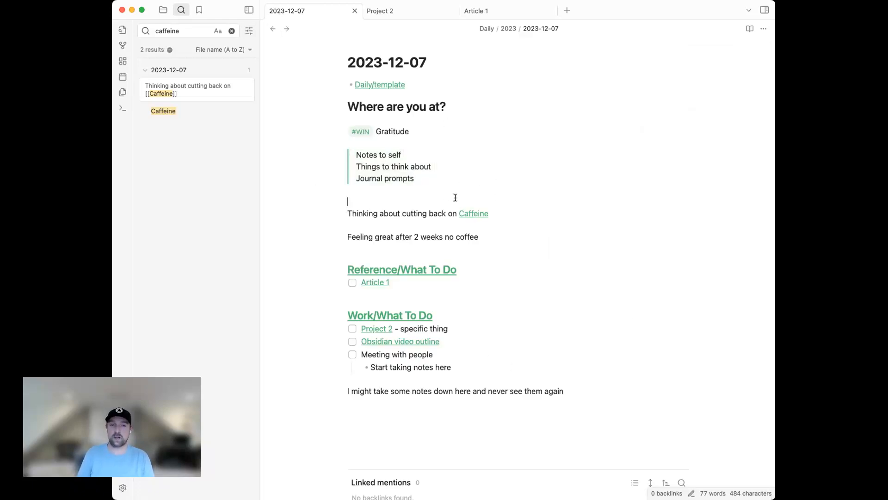
key(BackSpace)
drag(443, 179, 266, 126)
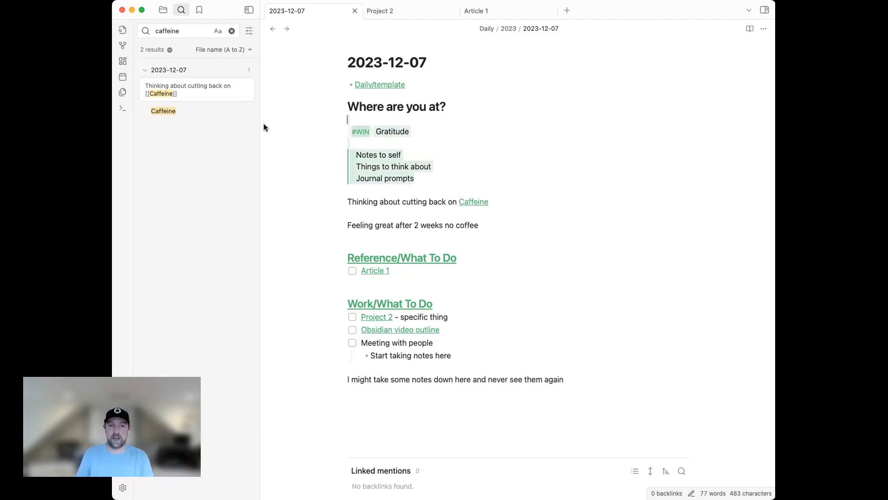
click(266, 271)
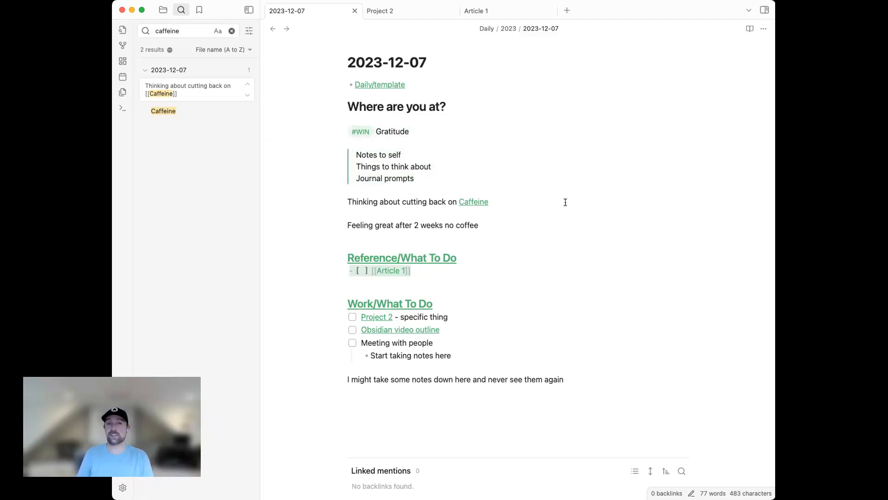
click(525, 197)
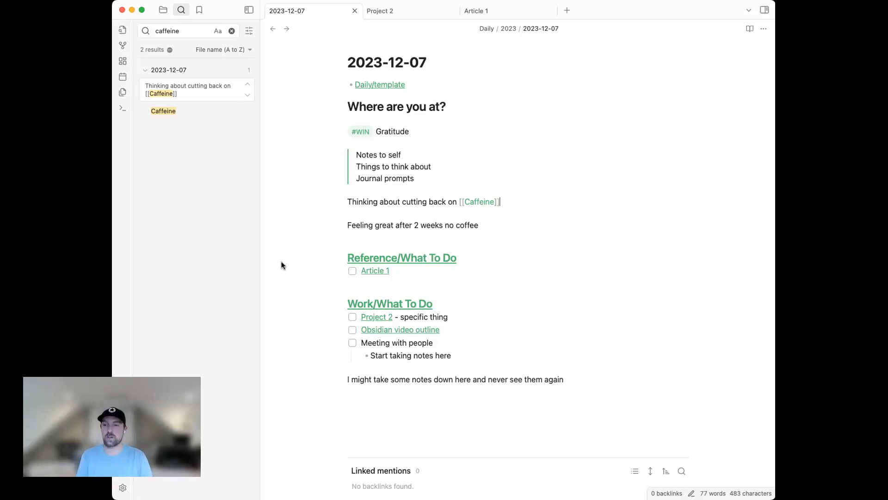
click(449, 183)
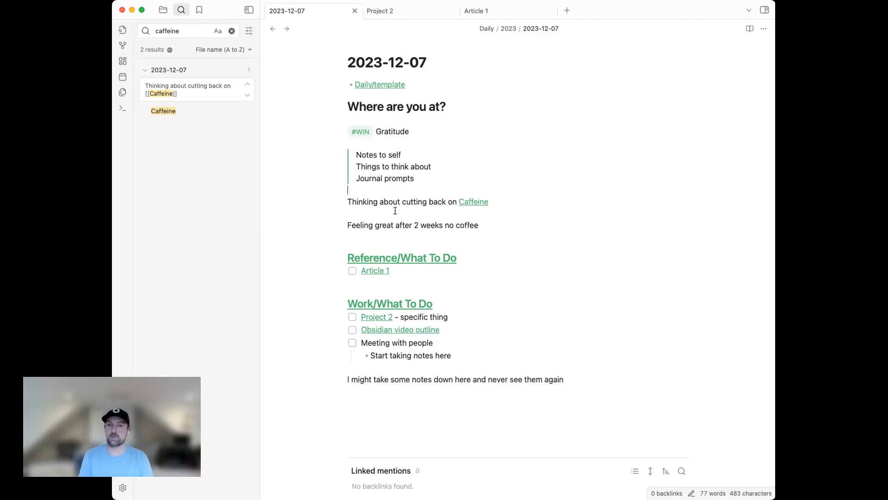
scroll(377, 384, down, 1)
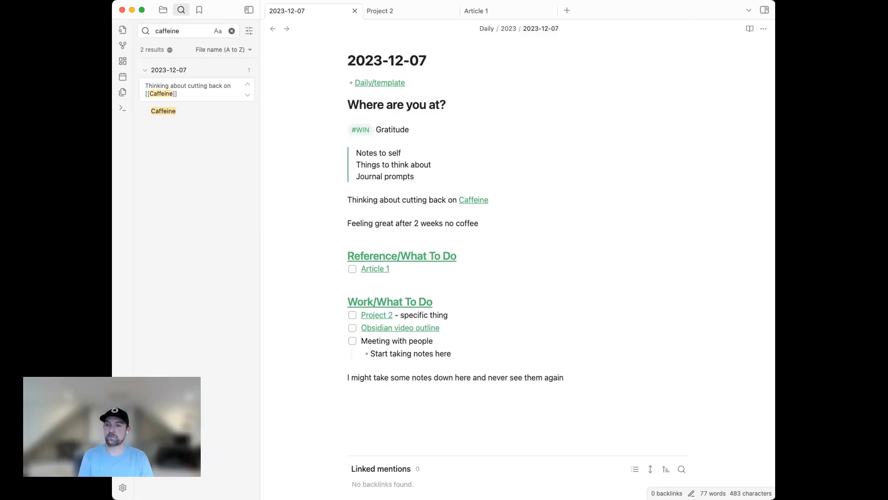
key(super+Tab)
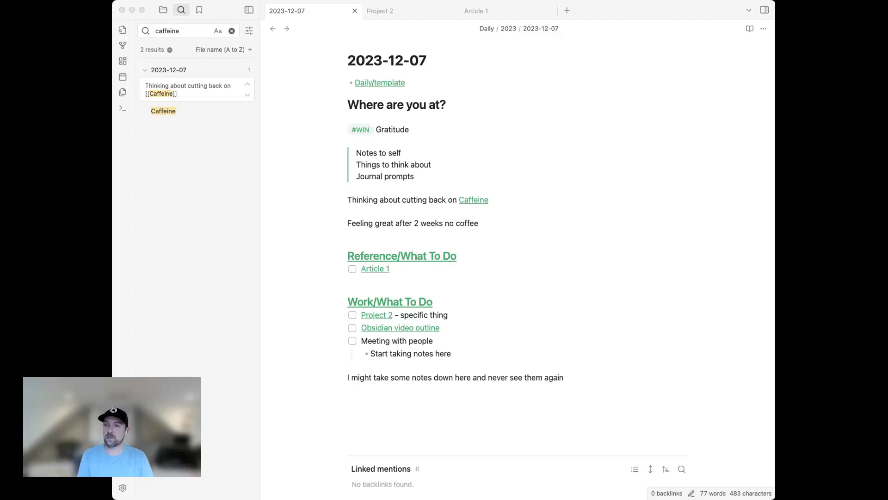
click(299, 202)
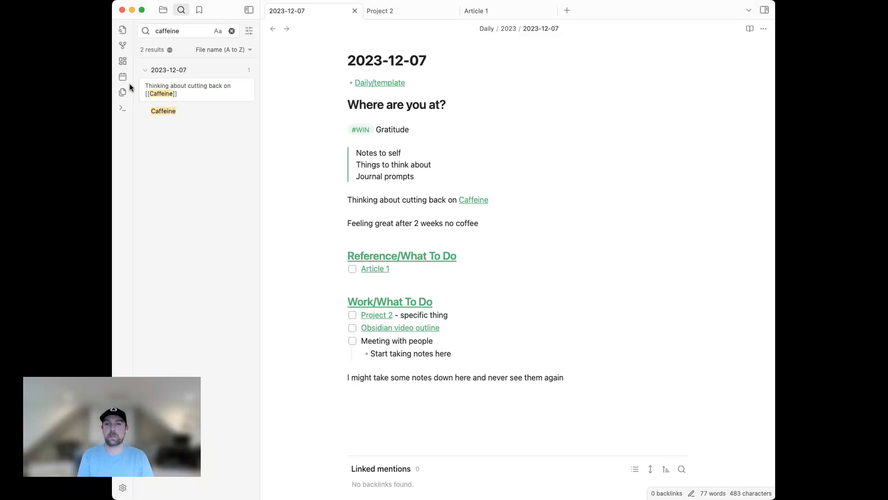
Go back to the vault's folder list, collapse the Read folder and expand the Work folder to examine its contents
click(163, 10)
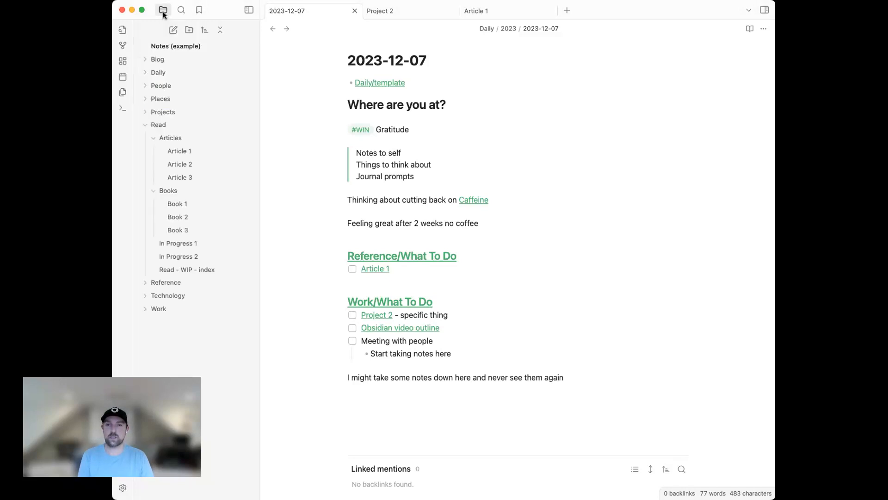
click(146, 125)
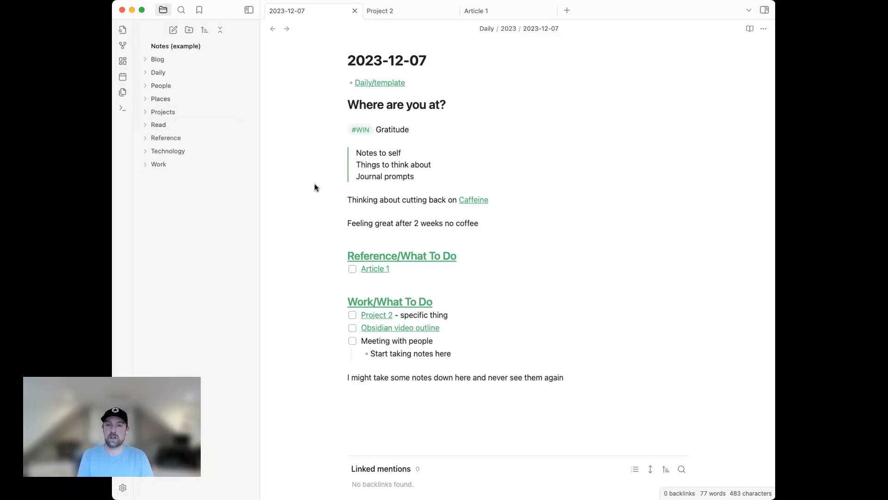
click(144, 166)
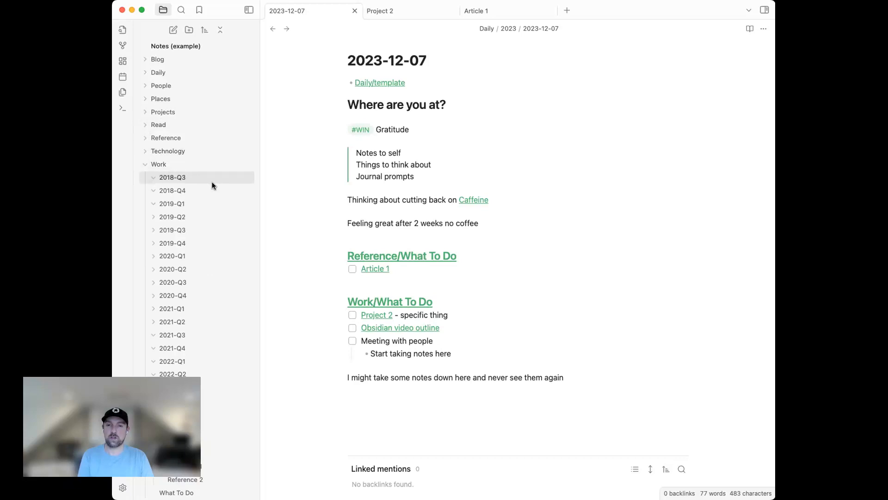
Create a note titled "A new project" in the 2023-Q4 folder inside Work
scroll(214, 190, down, 1)
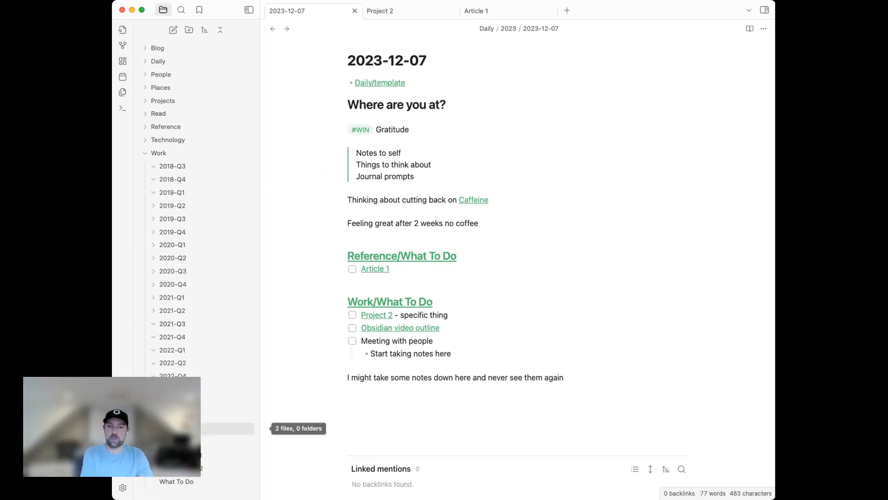
scroll(219, 396, down, 1)
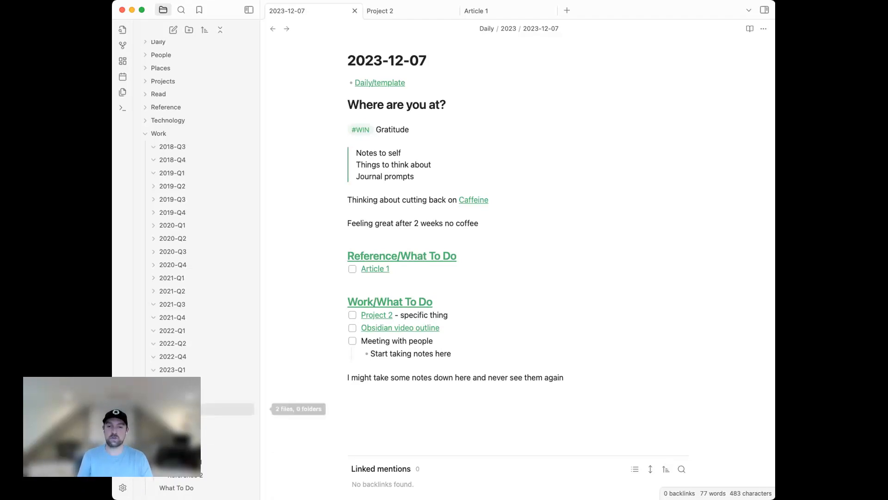
right_click(199, 409)
click(205, 417)
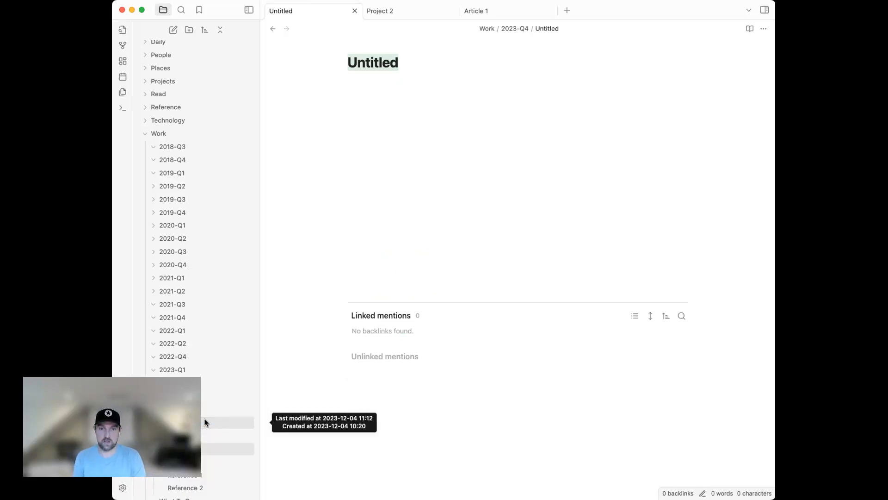
text(A new project)
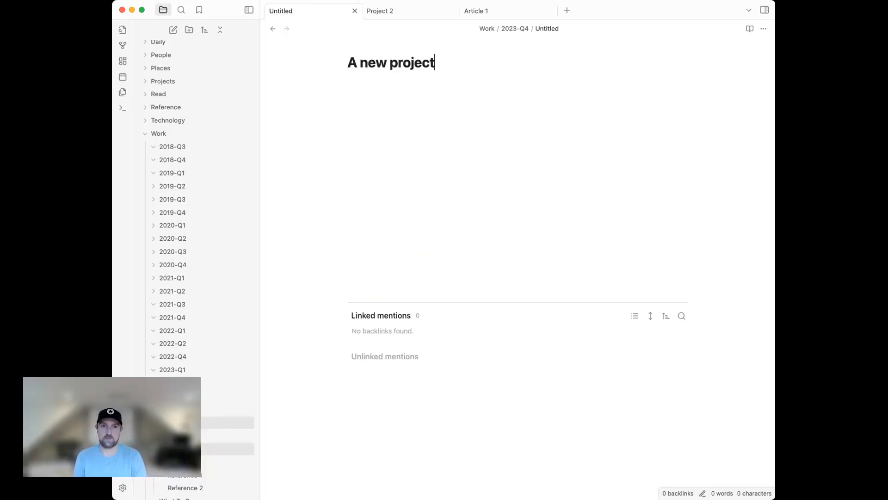
key(Return)
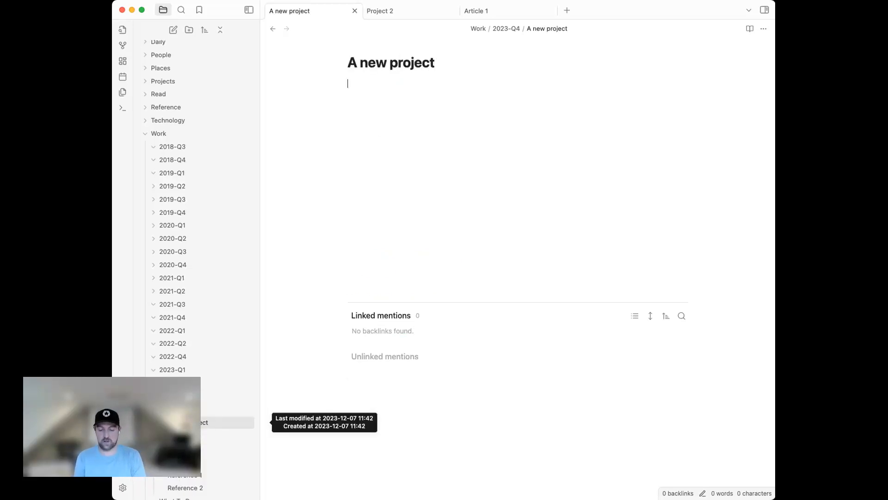
Add a level-two heading "References" to the new note, followed by two bullets reading "link"
text(## Rfere)
key(BackSpace)
key(BackSpace)
key(BackSpace)
key(BackSpace)
text(ere)
key(BackSpace)
key(BackSpace)
text(ferences)
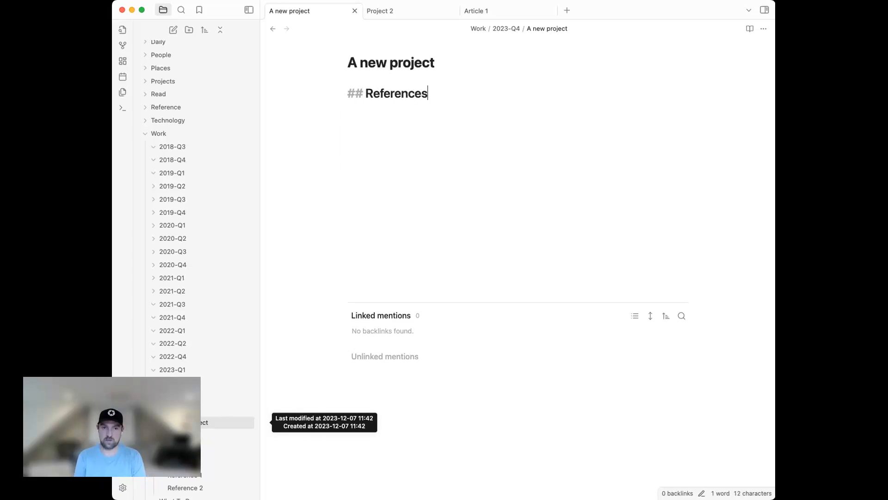
key(Return)
text(- l)
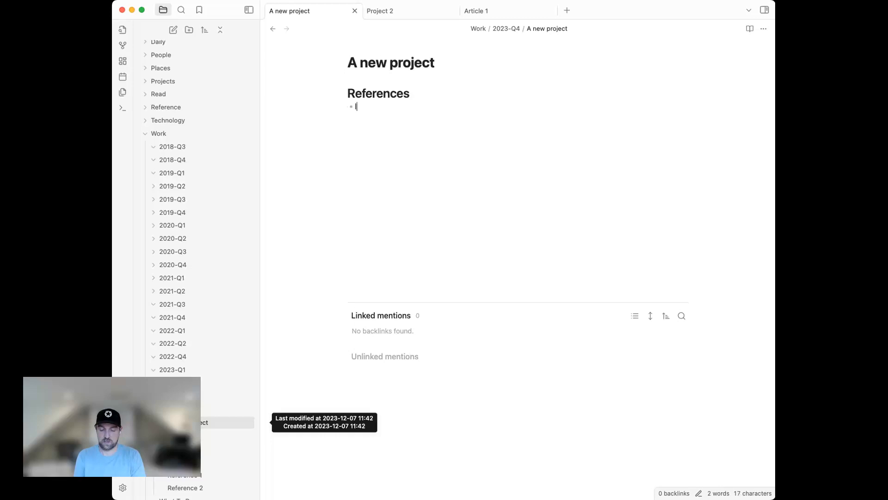
text(inklink)
Below the References bullets, add a level-two heading "TODO" with a checkbox item "Thing to do"
key(Return)
key(Return)
text(## TODO)
key(Return)
text(-)
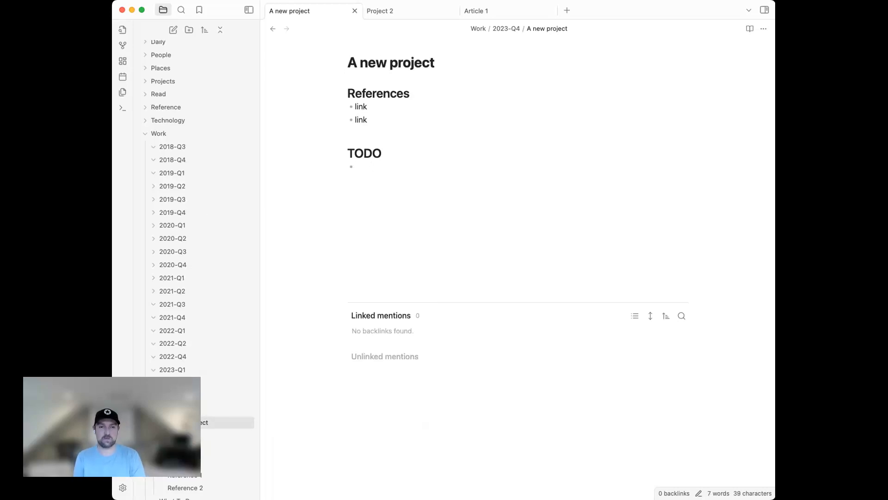
text( [ ] )
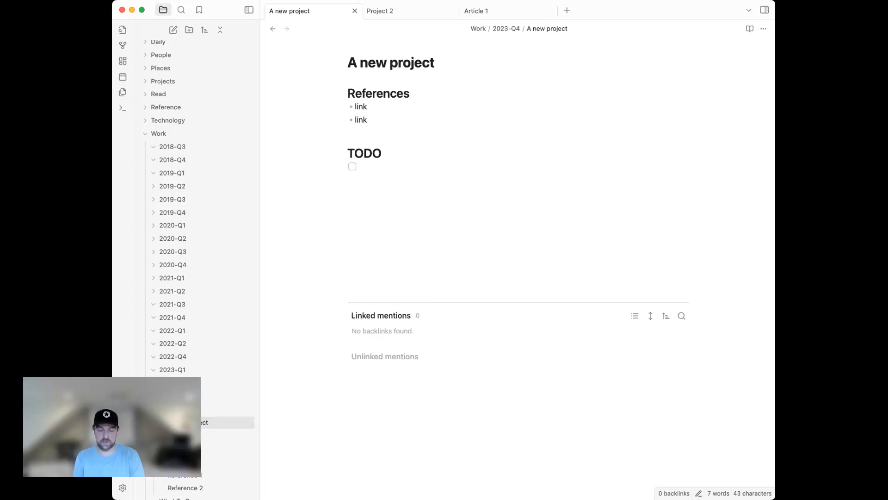
text(Thing to E)
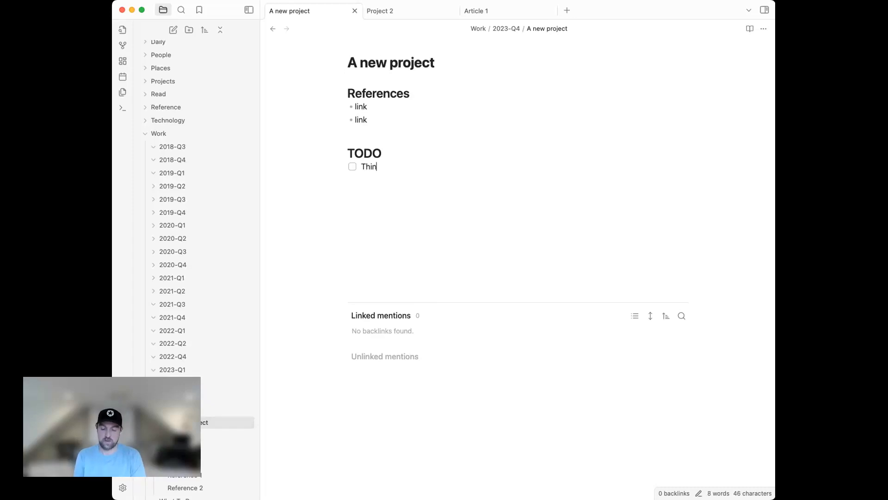
key(BackSpace)
text(do)
key(Return)
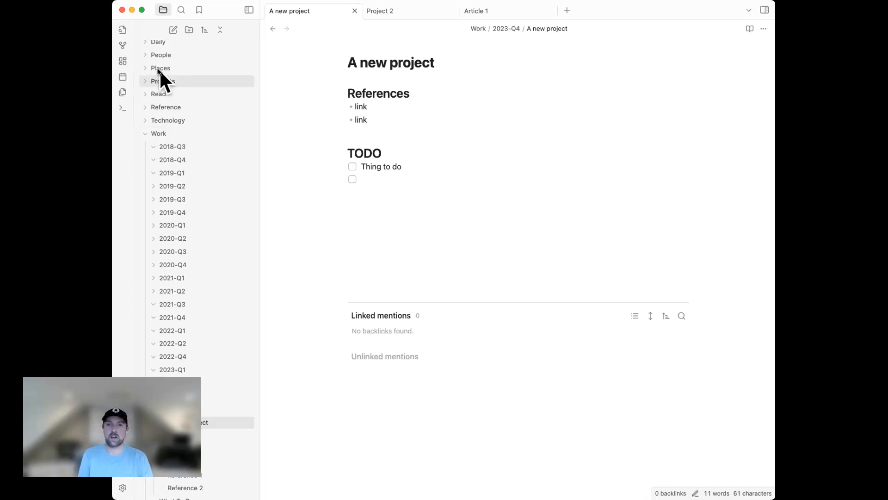
Open the Daily/template note from today's daily note and add a checkbox linking to "A new project" below "Obsidian video outline"
key(ctrl+Tab)
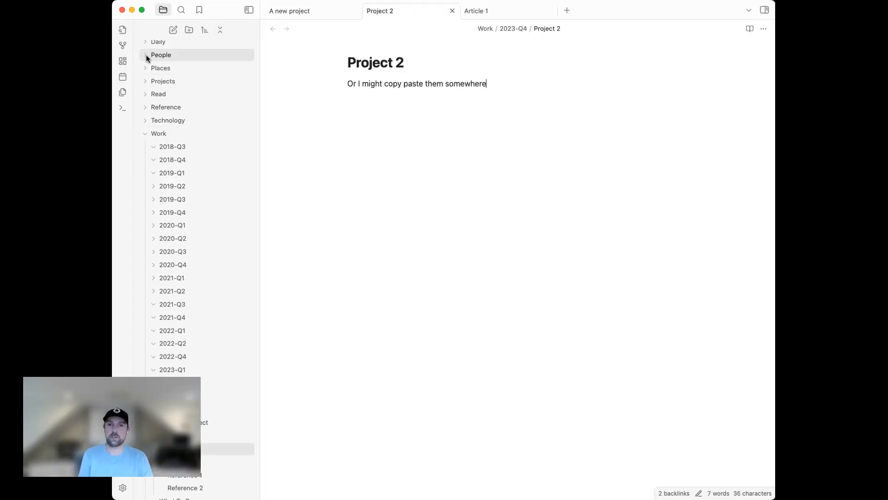
click(121, 78)
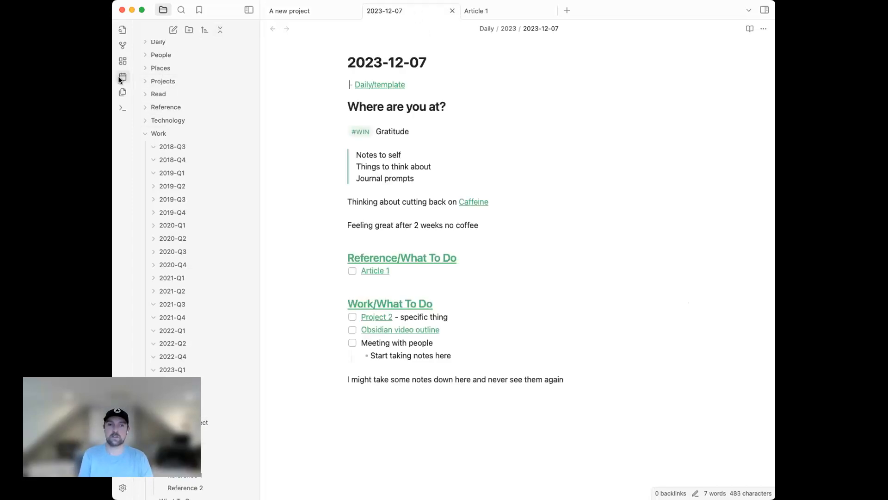
click(386, 86)
click(458, 335)
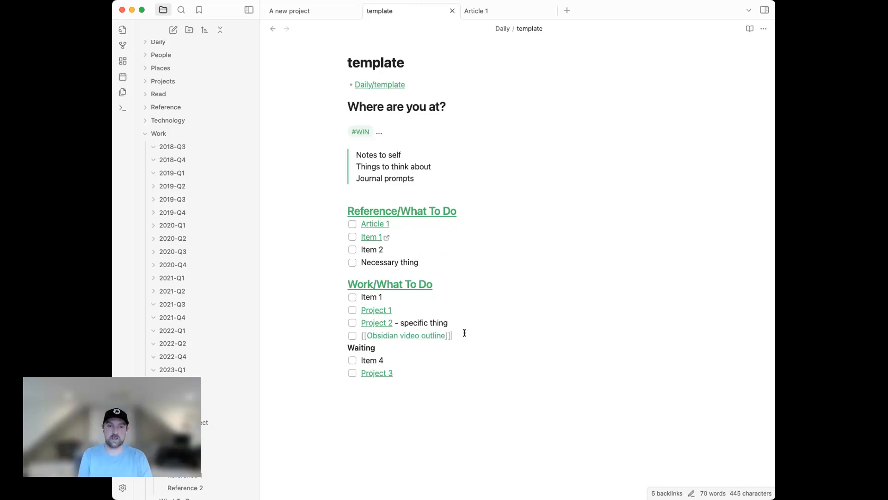
key(Return)
text([[W n)
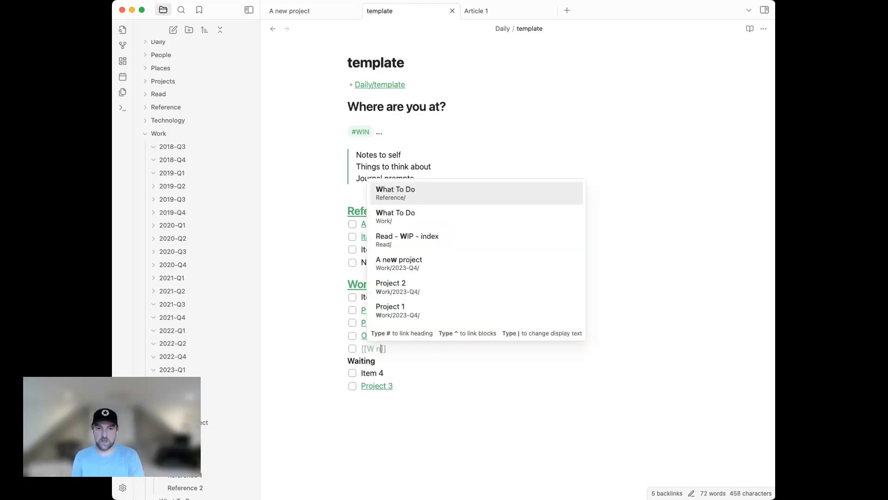
text(ew)
key(Return)
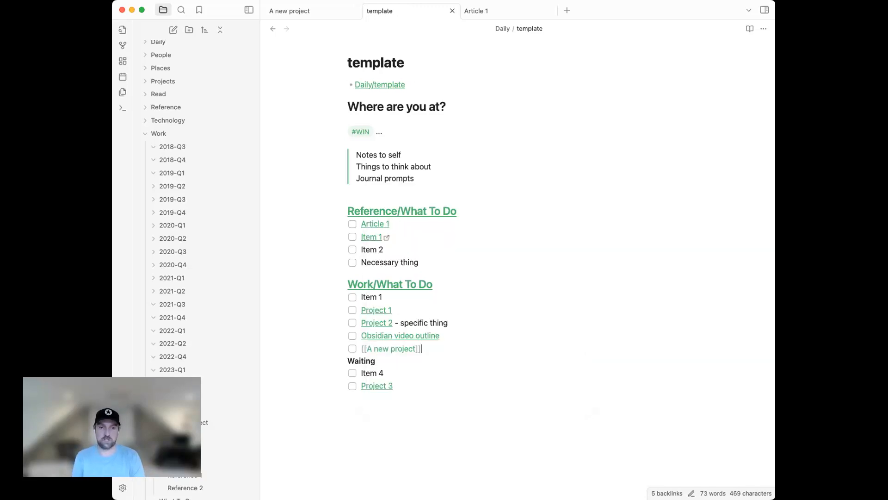
Append "- contact security" to the "A new project" task in the daily template
click(557, 310)
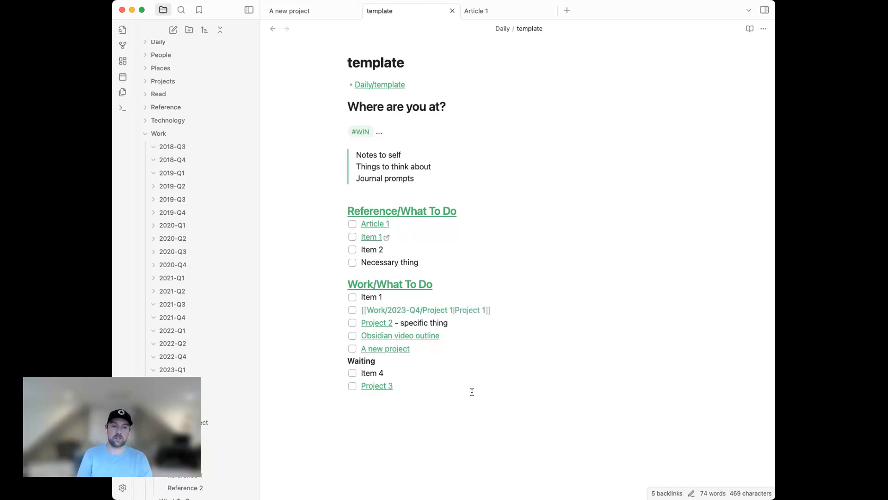
drag(462, 323, 250, 325)
click(518, 325)
double_click(518, 325)
click(471, 324)
click(433, 351)
text(- contact security)
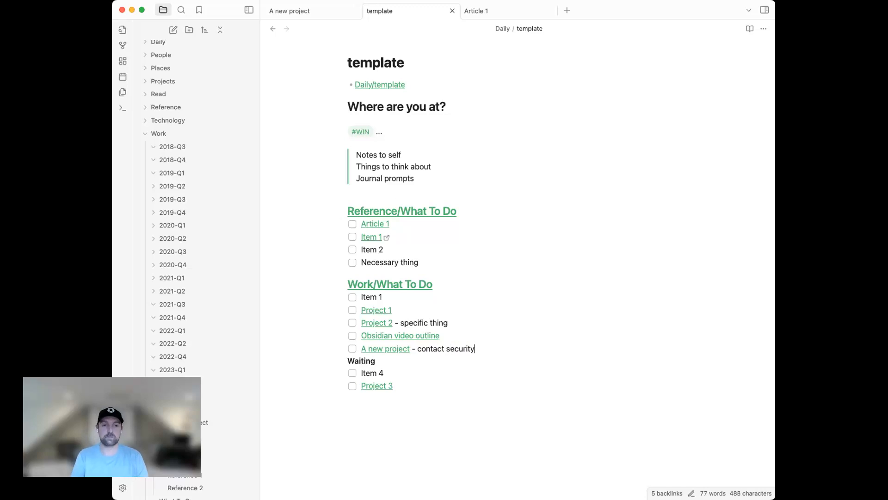
In the "A new project" note, replace the empty checkbox below "Thing to do" with a level-two heading "Project document - draft"
click(299, 15)
click(386, 183)
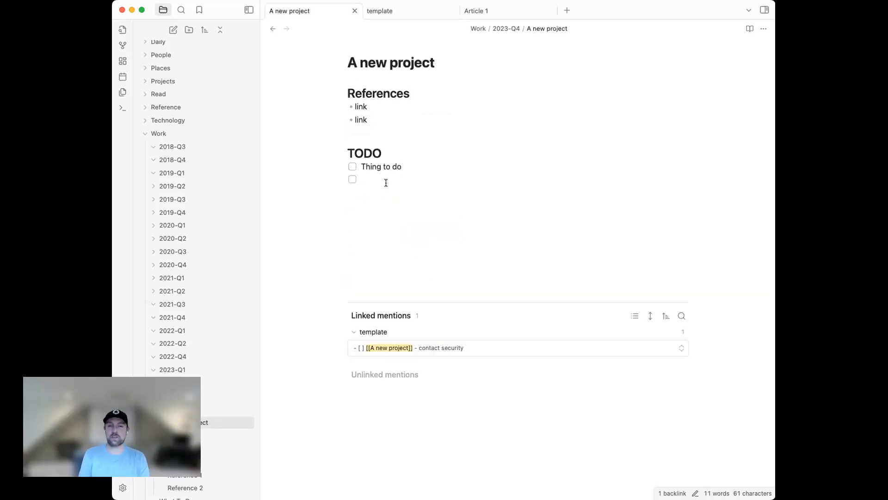
key(Return)
key(Return)
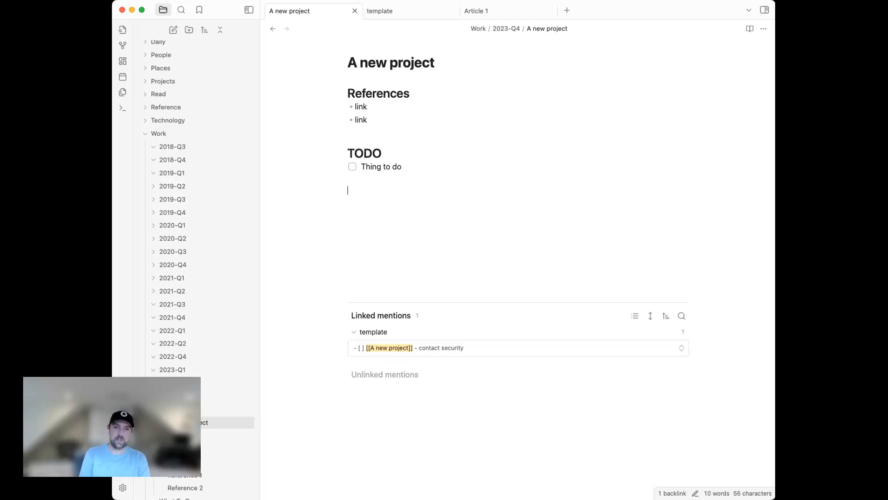
text(## )
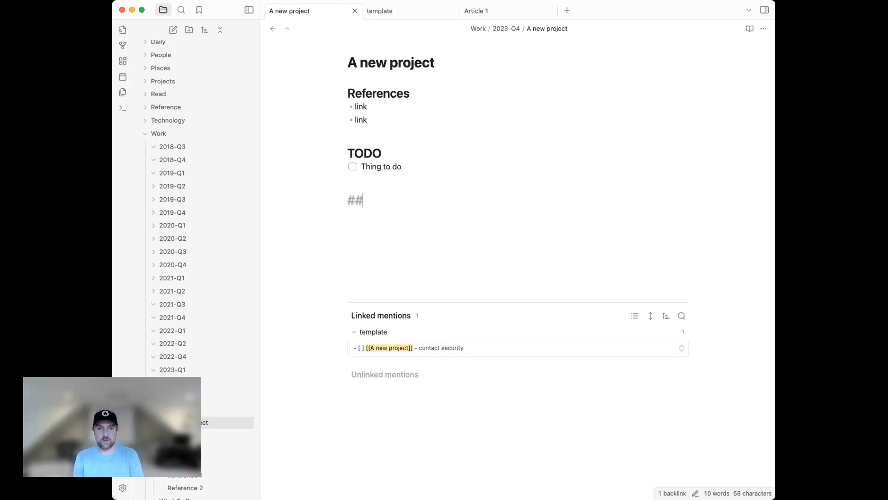
text(Project d)
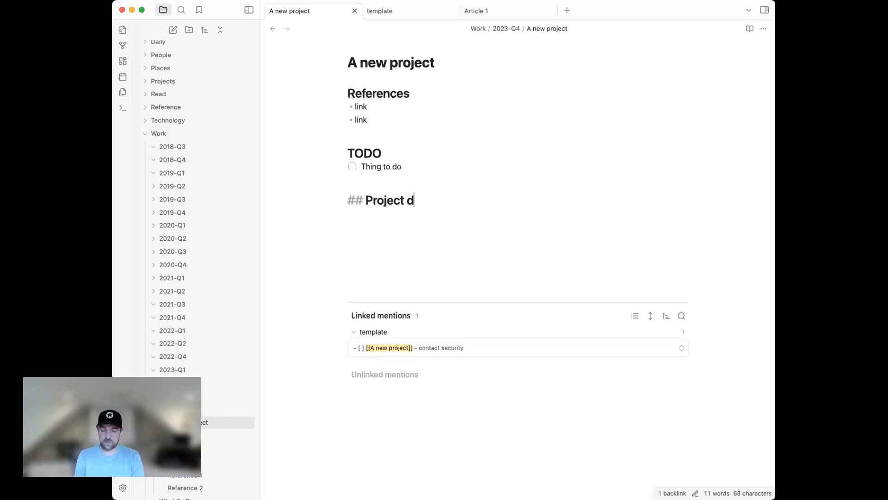
text(ocument)
key(Return)
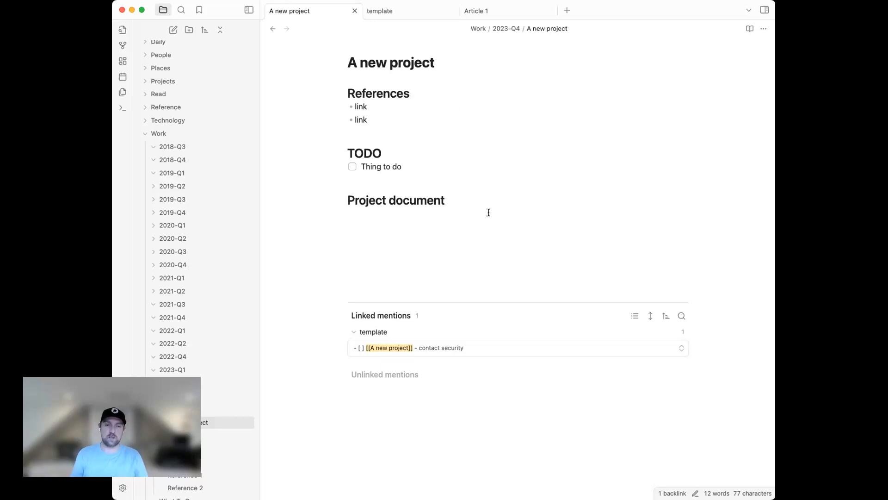
click(471, 191)
text(- draft)
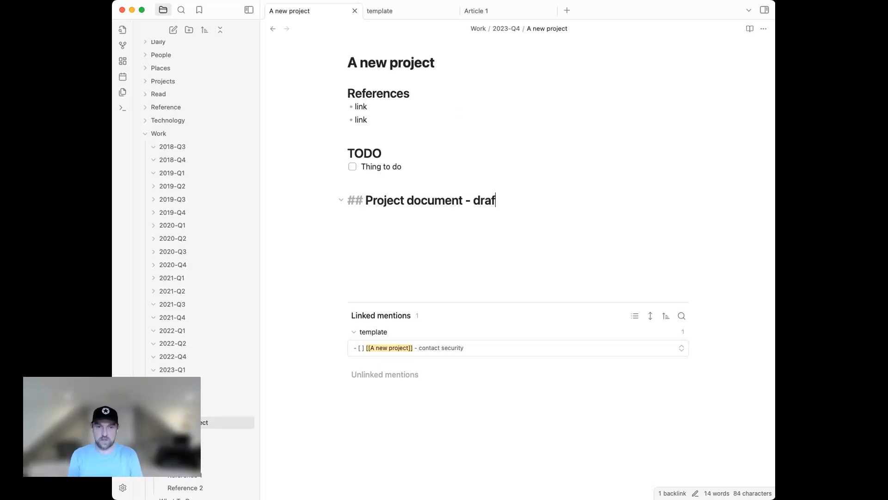
Fill the "Project document - draft" section with the placeholder word "asdasdasd" repeated over about two lines
click(472, 237)
text(asdasdasd)
drag(456, 254, 283, 229)
key(super+c)
key(super+v)
key(super+v)
key(super+v)
key(super+v)
key(super+v)
key(super+v)
key(super+v)
key(super+v)
key(super+v)
key(super+v)
key(super+v)
key(super+v)
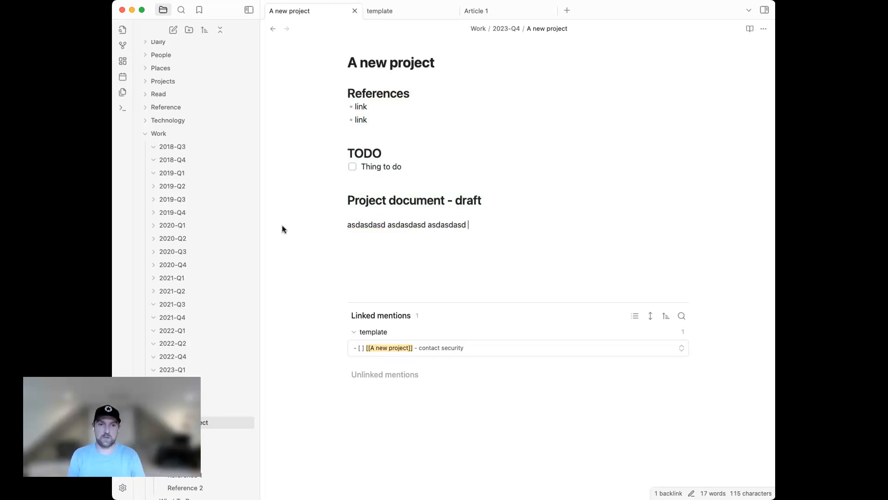
Fold the "Project document - draft" section and expand it again
click(342, 200)
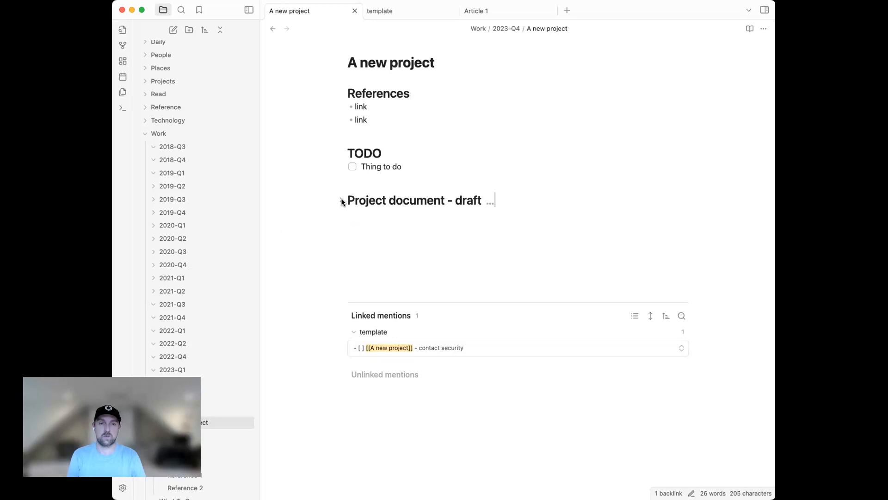
click(435, 188)
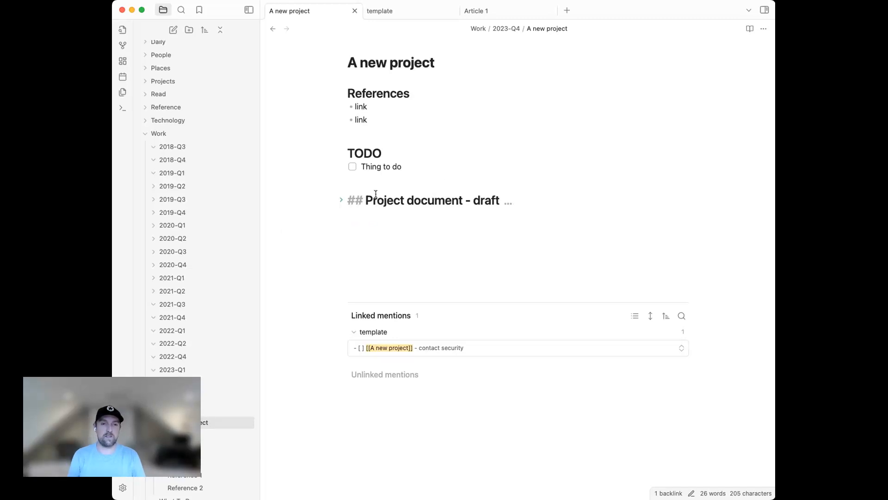
click(341, 200)
click(427, 215)
key(Return)
text([link](https://asdas)
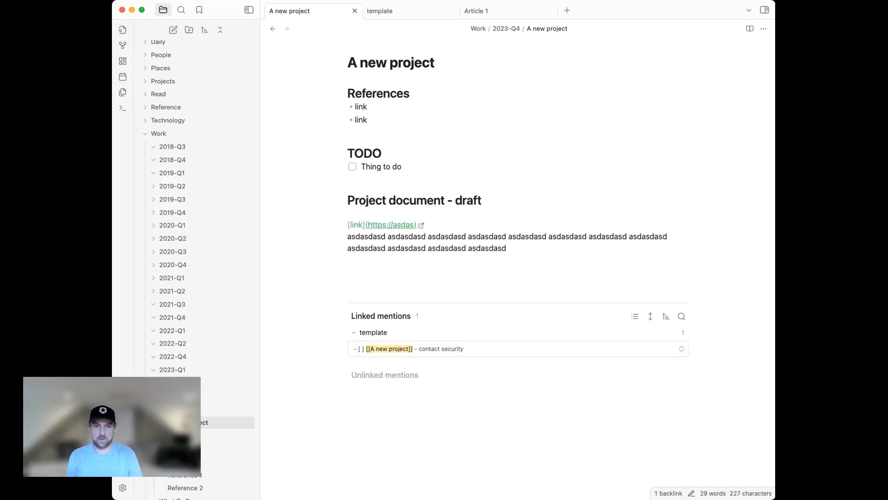
key(Return)
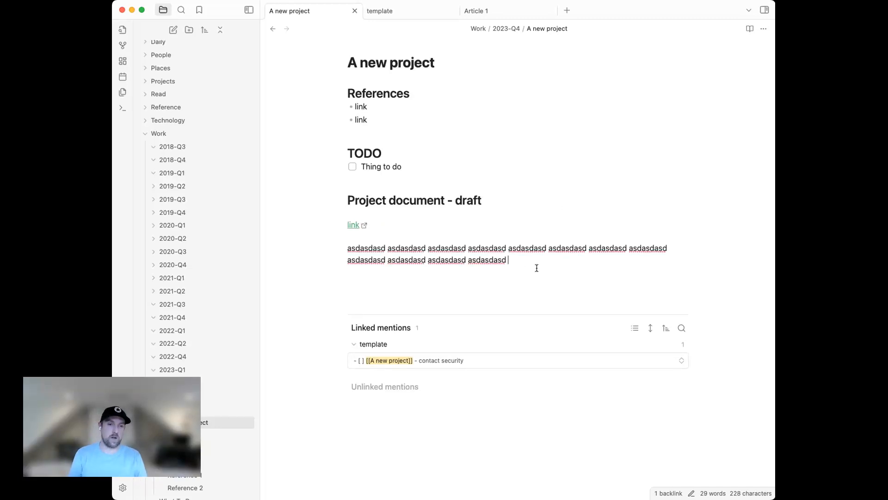
Review the draft's link and placeholder text, leaving the "Project document - draft" section collapsed
click(341, 200)
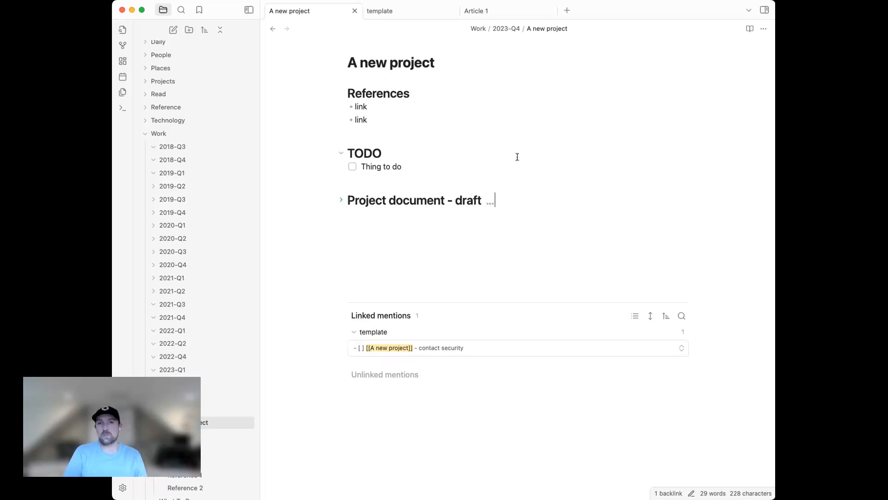
click(341, 200)
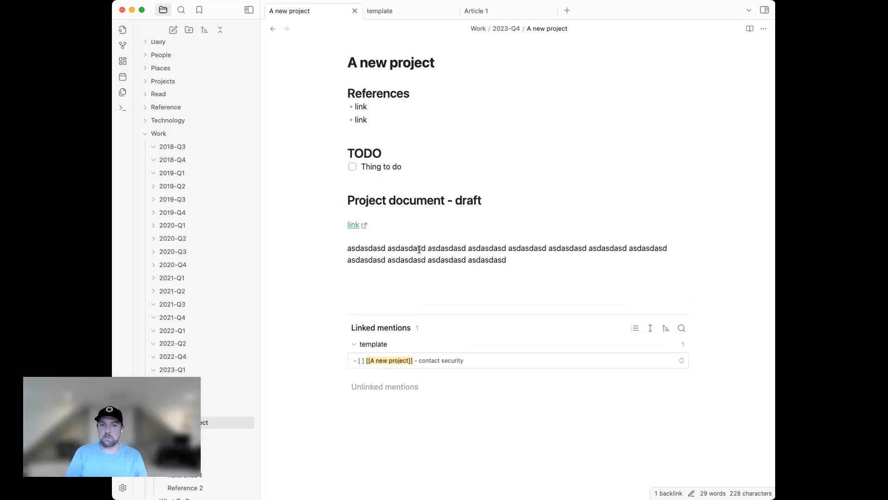
double_click(490, 262)
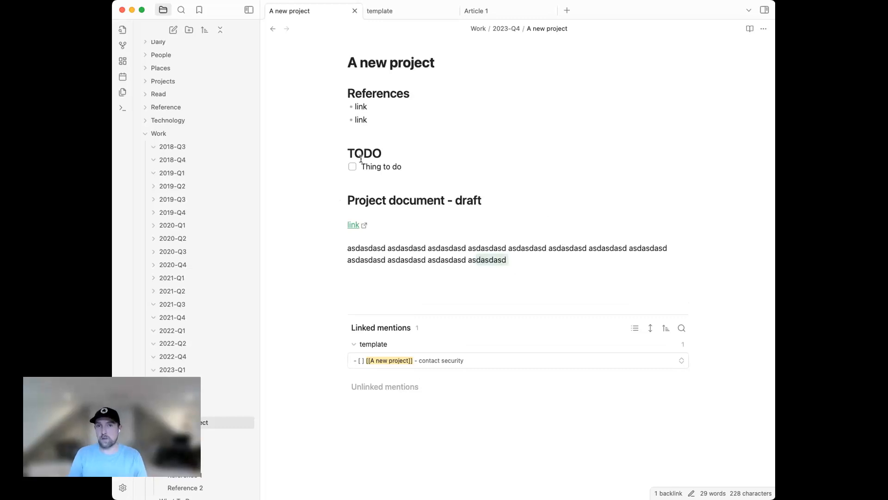
click(439, 233)
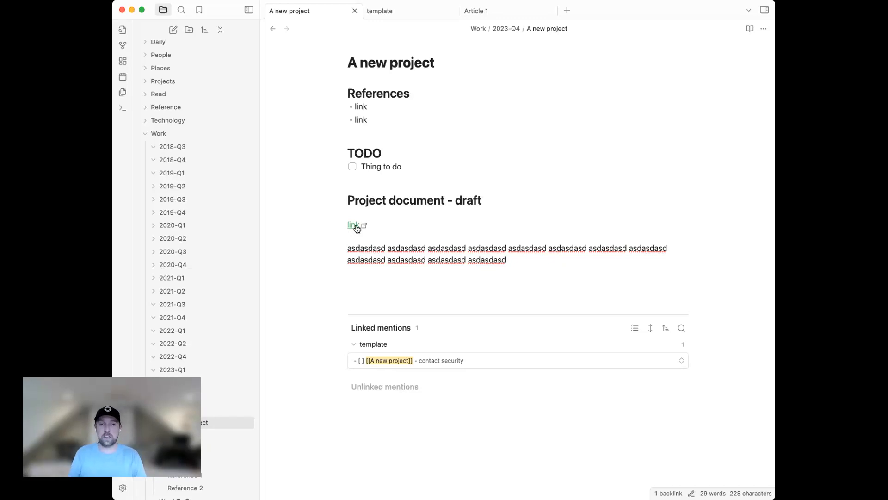
click(341, 200)
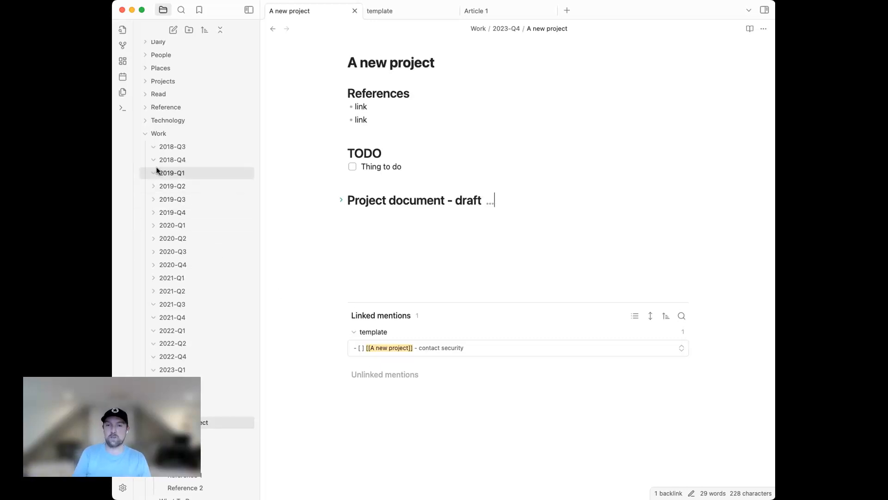
mouse_move(236, 207)
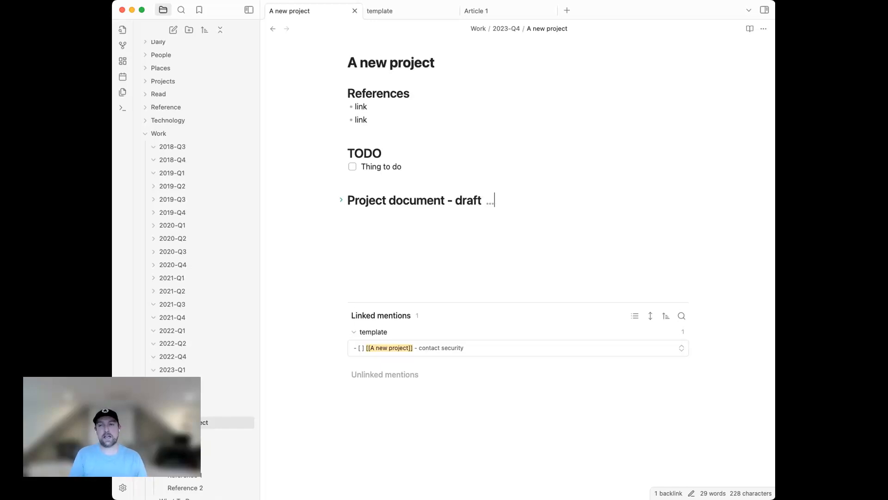
View the daily template note and its Reference and Work to-do lists
key(super+Tab)
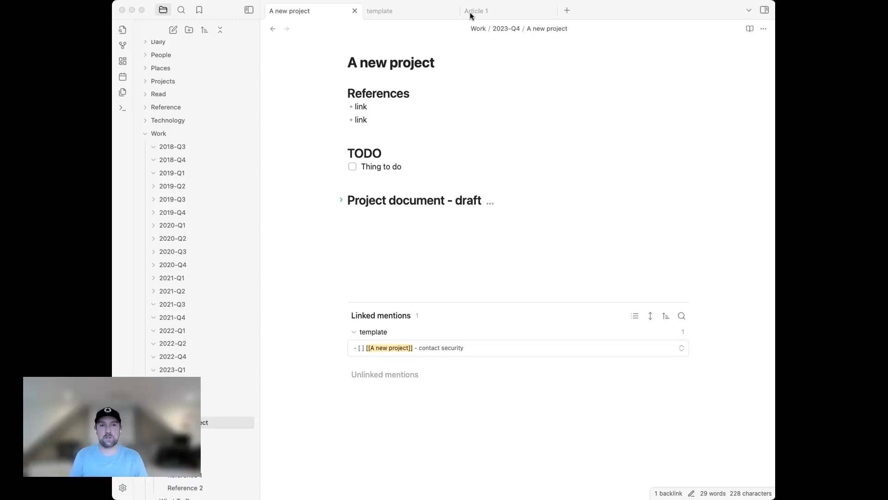
click(408, 12)
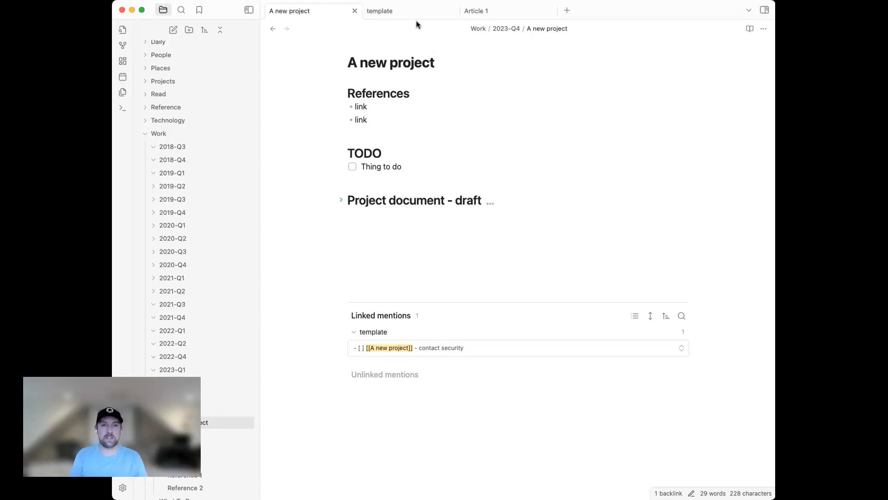
click(410, 12)
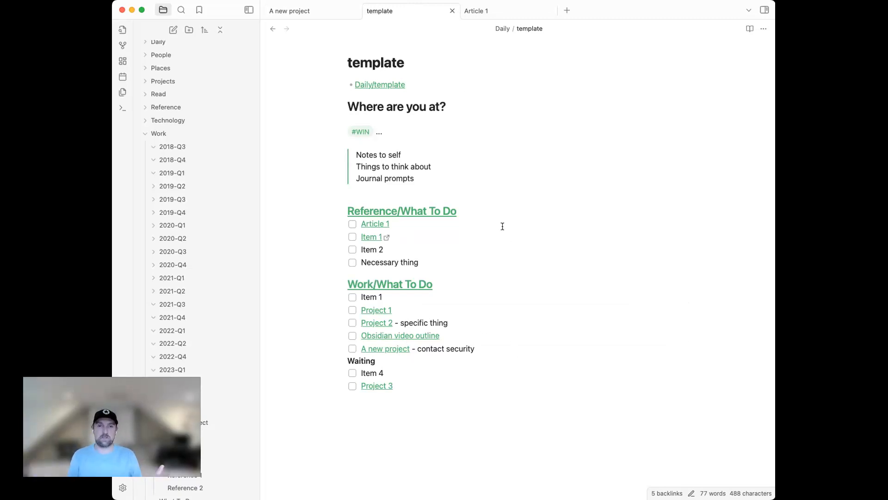
Add a level-two "Meetings" heading below the TODO list in the "A new project" note
click(306, 11)
click(448, 167)
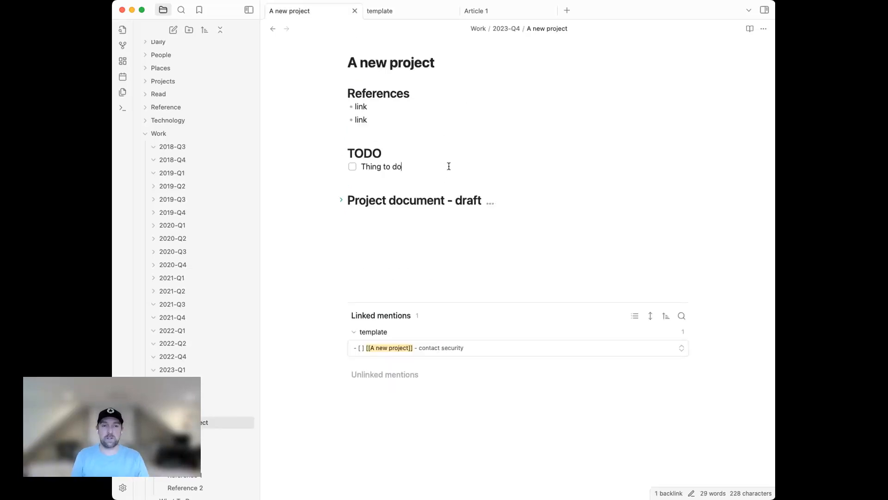
key(Return)
key(Return)
key(Return)
text(## Meetings)
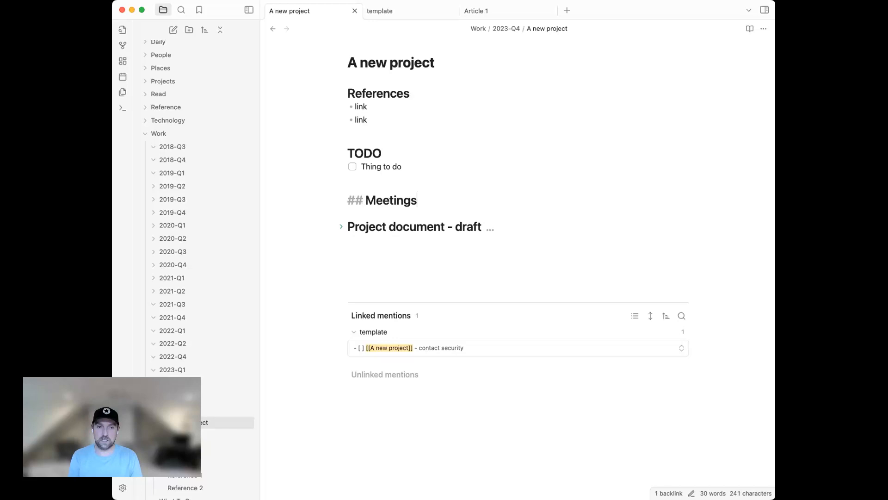
Add a bold "Meeting with whomever" line under Meetings, starting with a link to the 2023-12-07 daily note
key(Return)
text(**)
text(Meeting with whomever)
key(super+Left)
key(Right)
key(Right)
key(Left)
text([)
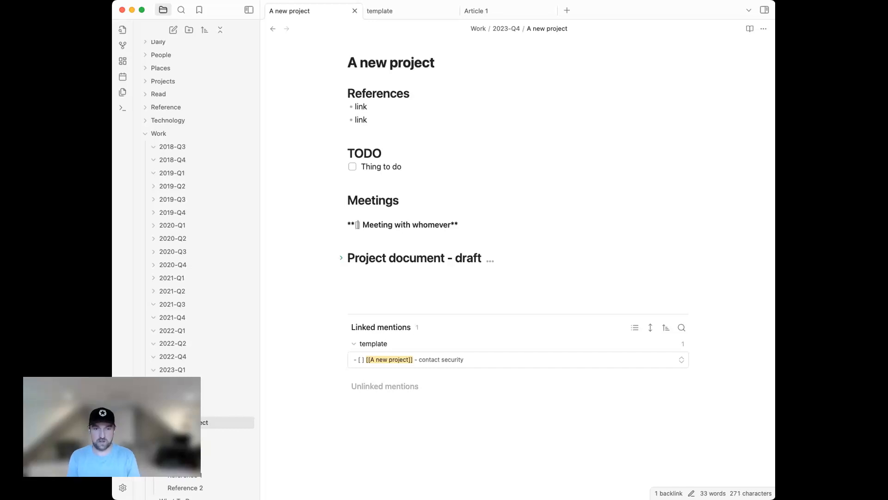
text([)
key(Down)
key(Down)
key(Return)
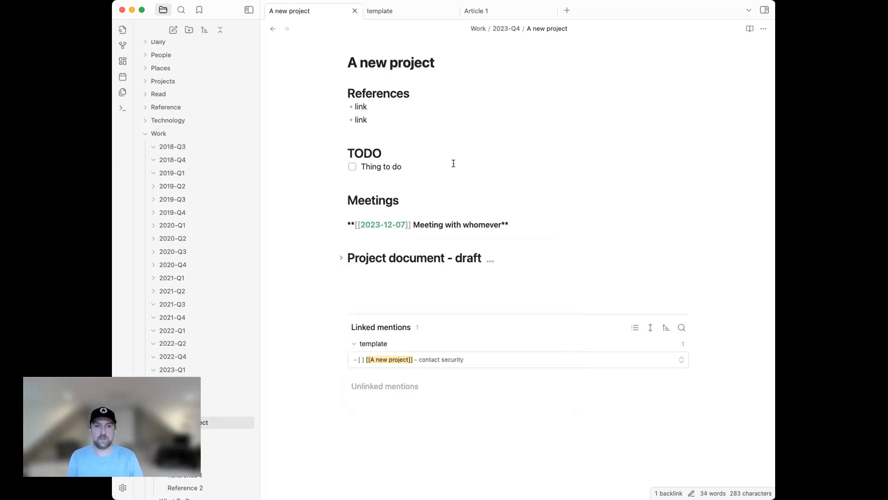
Add the placeholder bullets "sdfssdsdf", "sdfsdf" and "sdfsdfsdf" below the meeting line
click(545, 214)
click(526, 218)
key(Return)
text(- sdfssdsdf)
key(Return)
text(sdfsdf)
key(Return)
text(sdfsdfsdf)
key(Return)
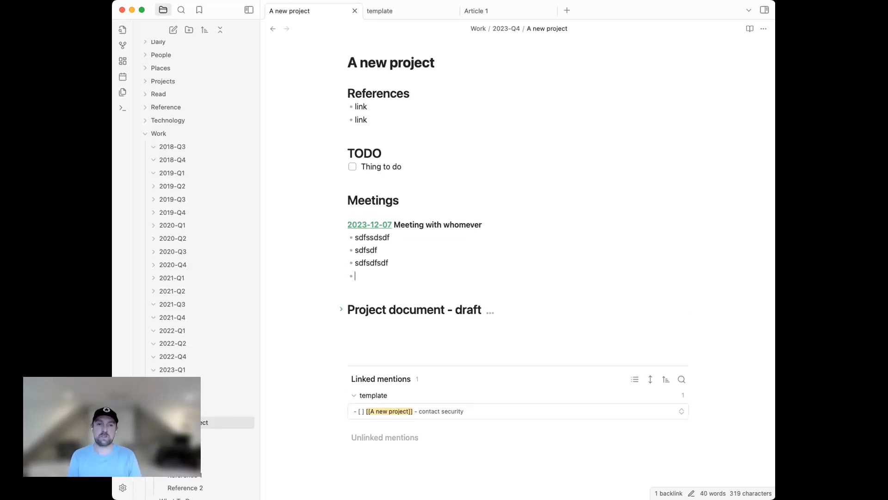
key(Return)
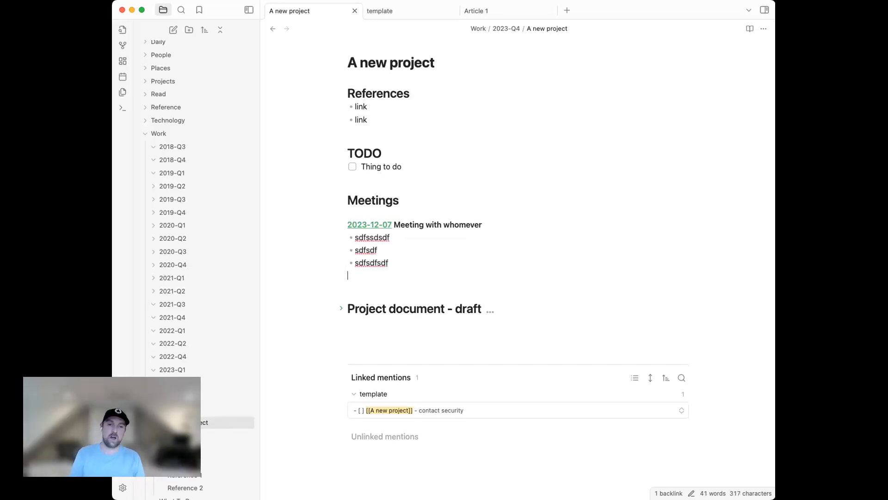
key(BackSpace)
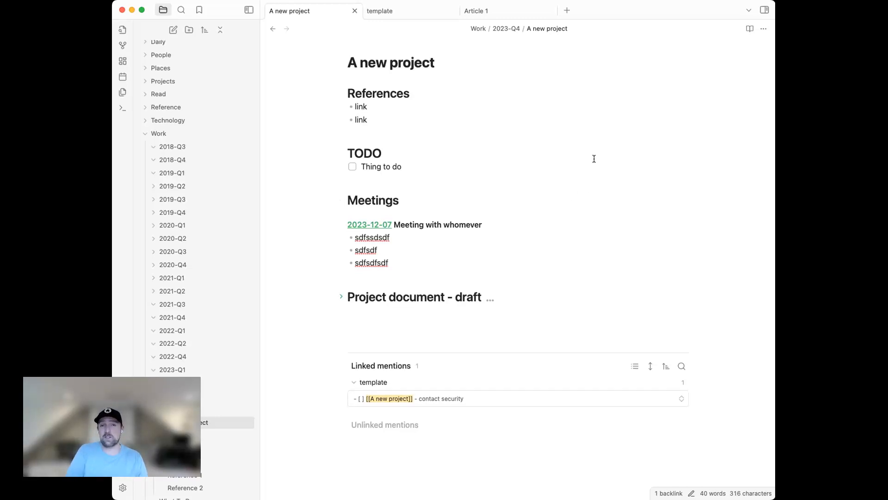
click(508, 201)
click(502, 238)
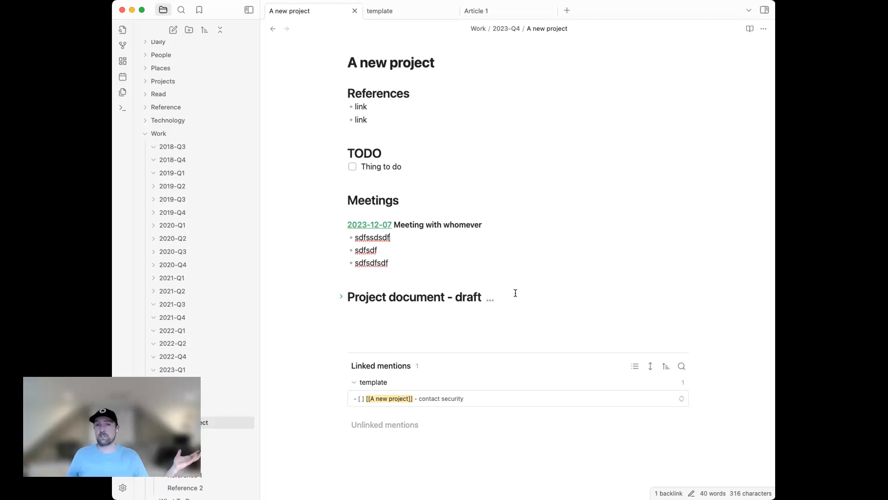
click(398, 262)
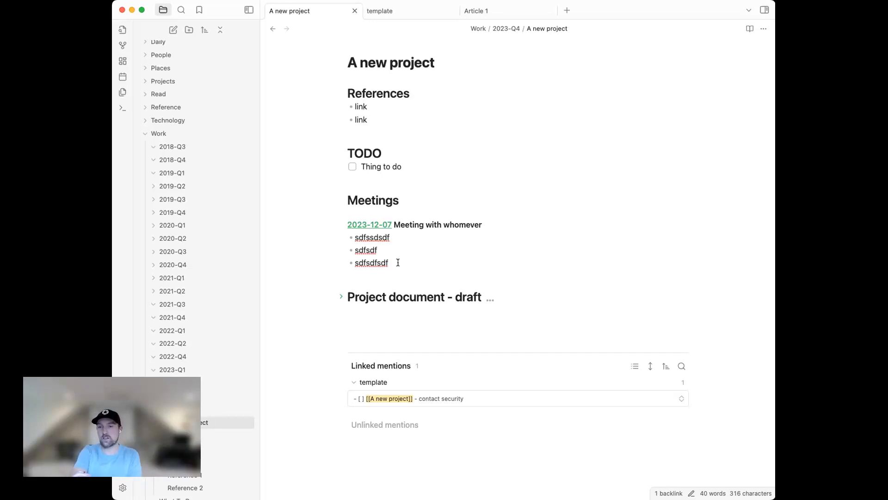
key(super+Tab)
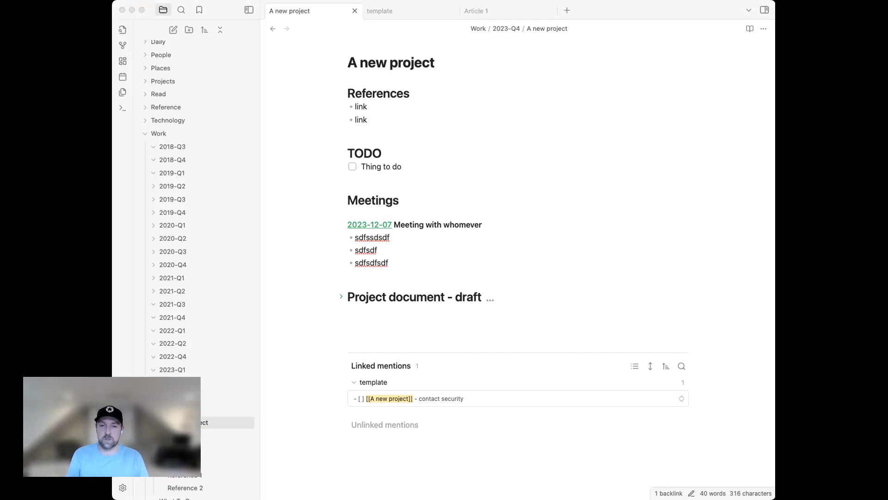
Collapse the 2023-Q4 and Work folders in the file list and expand the Daily folder
click(178, 410)
click(178, 409)
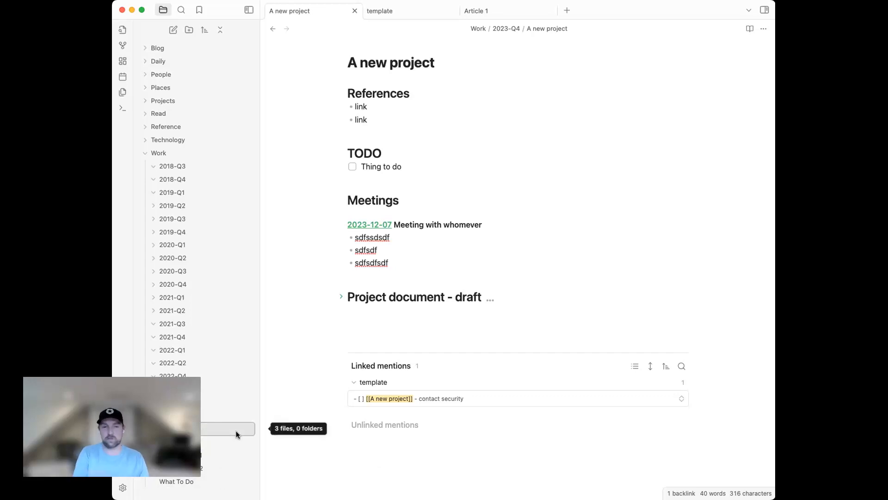
scroll(227, 442, up, 1)
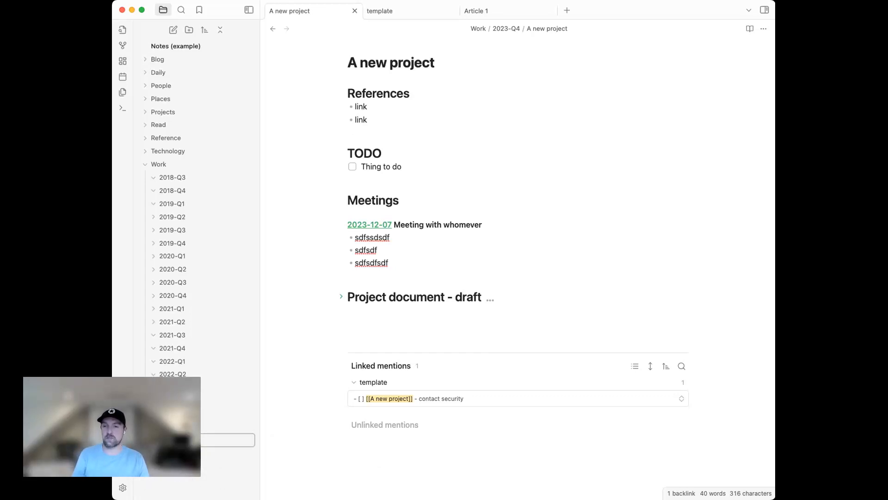
key(super+Tab)
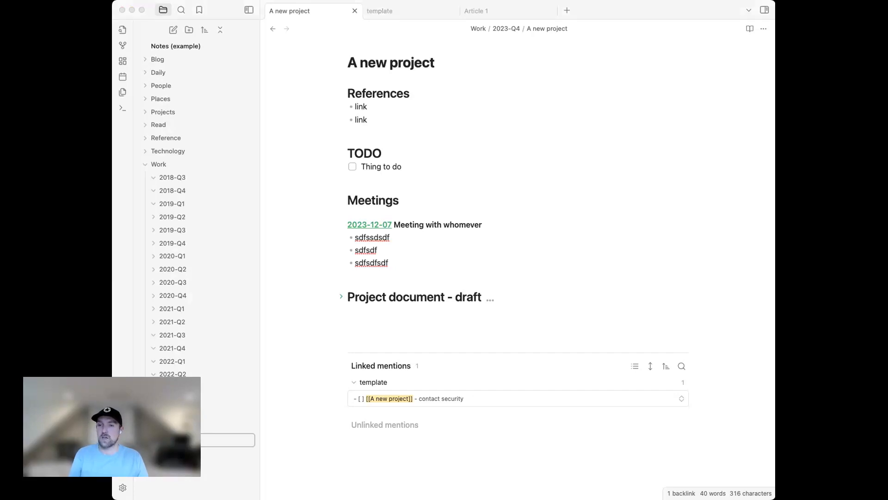
click(144, 168)
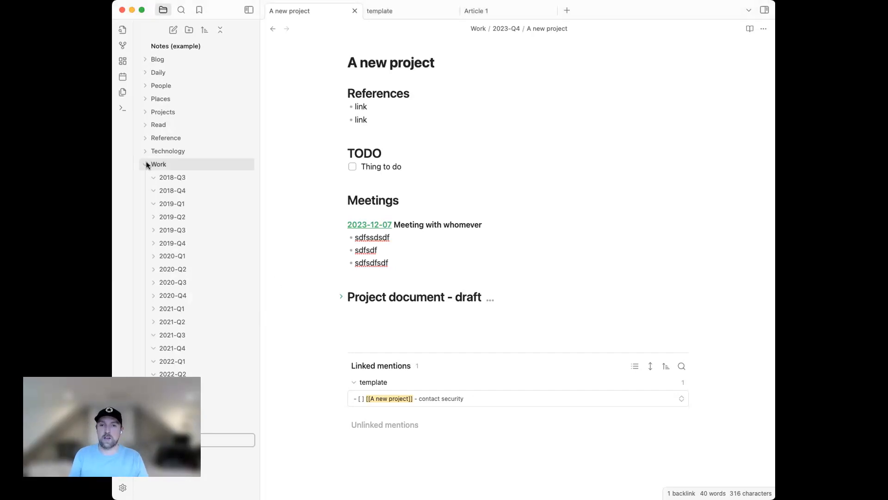
click(144, 168)
click(245, 73)
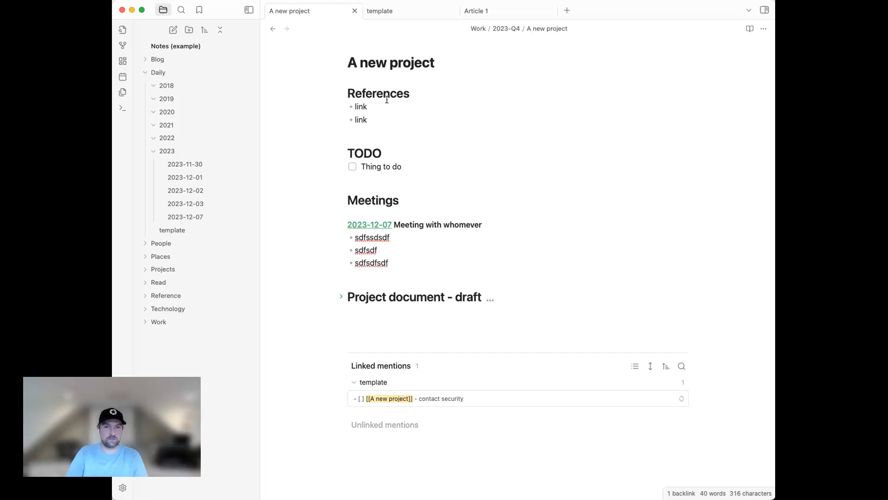
Open the 2023-12-07 daily note and go back and forth through the earlier daily notes, ending on 2023-12-07
click(208, 216)
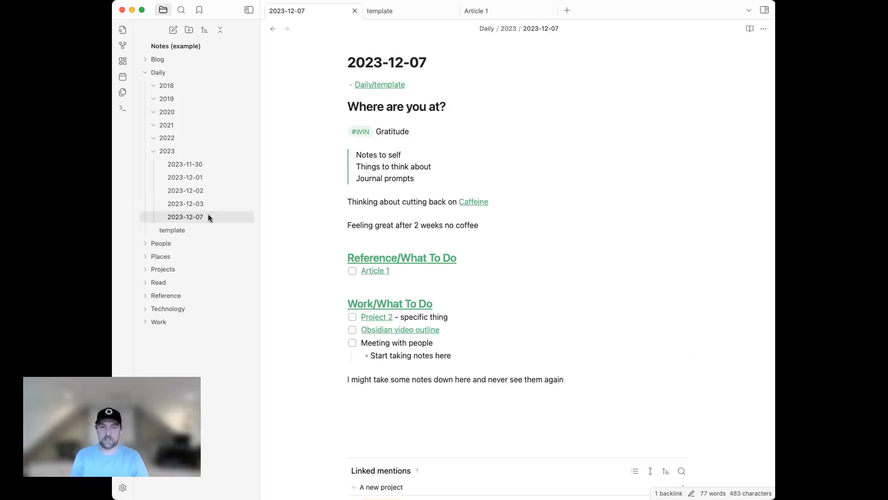
key(super+shift+Left)
key(super+shift+Left)
key(super+shift+Right)
key(super+shift+Right)
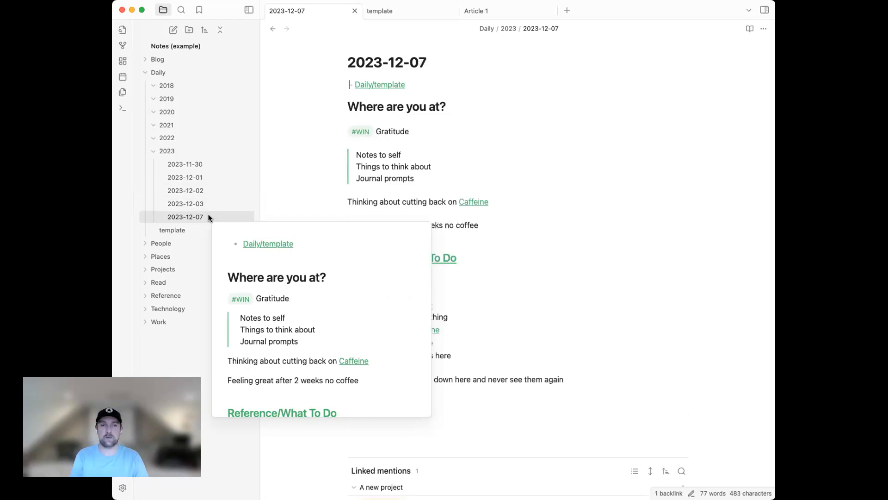
key(super+shift+Left)
key(super+alt+Left)
key(super+alt+Right)
key(super+alt+Right)
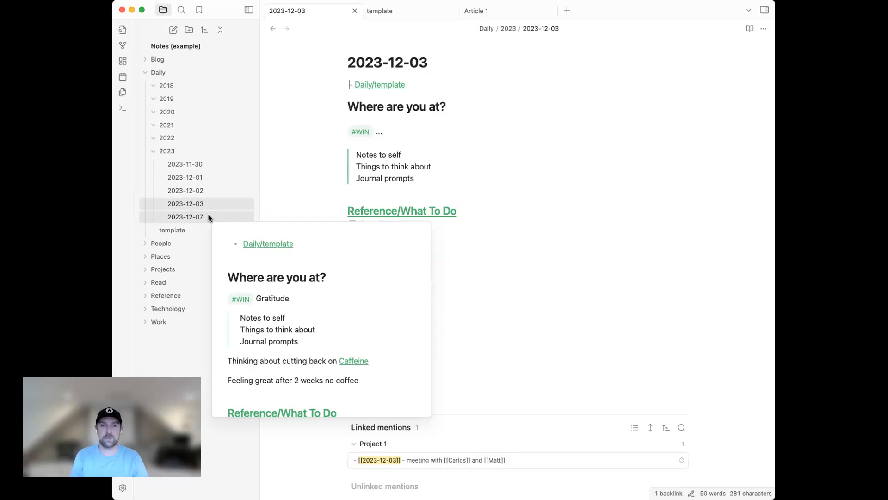
key(super+alt+Left)
key(super+alt+Left)
key(super+alt+Left)
key(super+alt+Right)
key(super+alt+Right)
key(super+alt+Right)
key(super+alt+Right)
key(super+alt+Right)
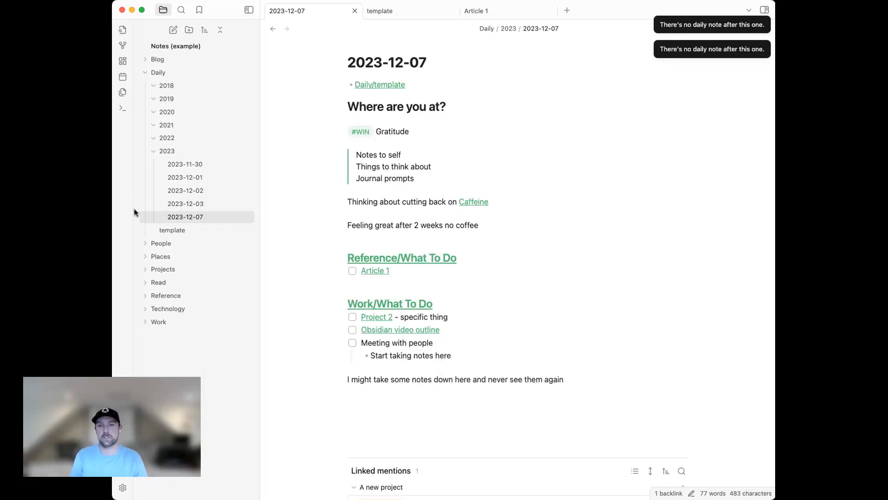
Collapse the 2023 folder, follow the Caffeine link to view its note, and return to the 2023-12-07 note
click(162, 153)
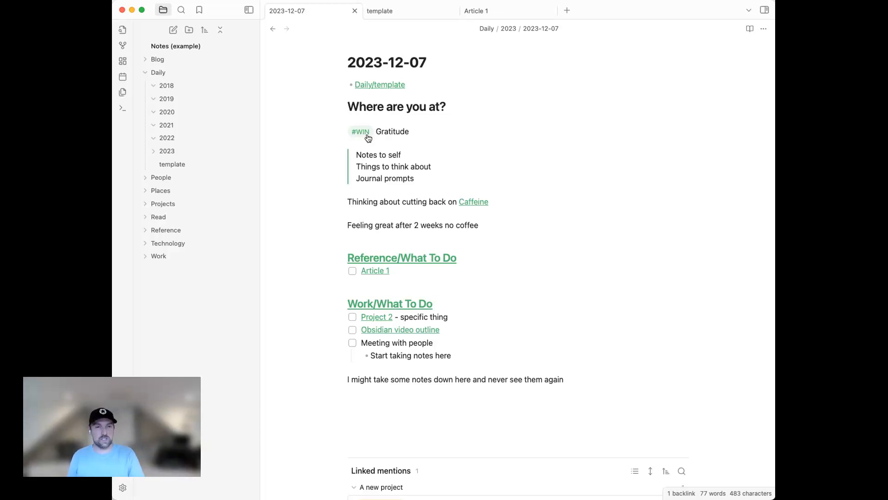
click(480, 201)
click(391, 375)
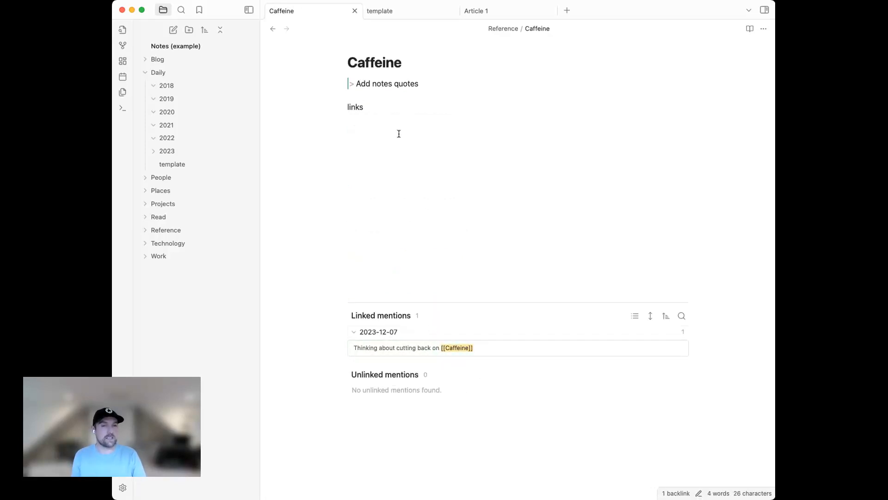
click(274, 29)
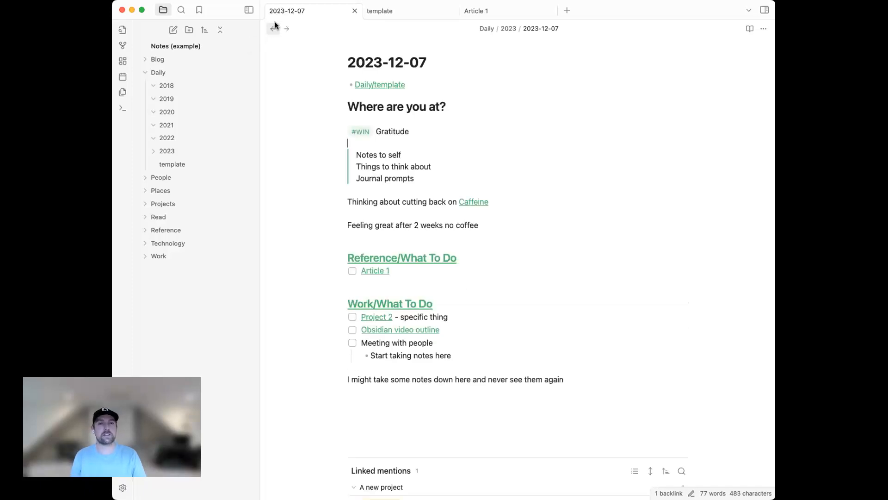
Search all notes for the #WIN tag from the 2023-12-07 note and widen the search sidebar
click(360, 133)
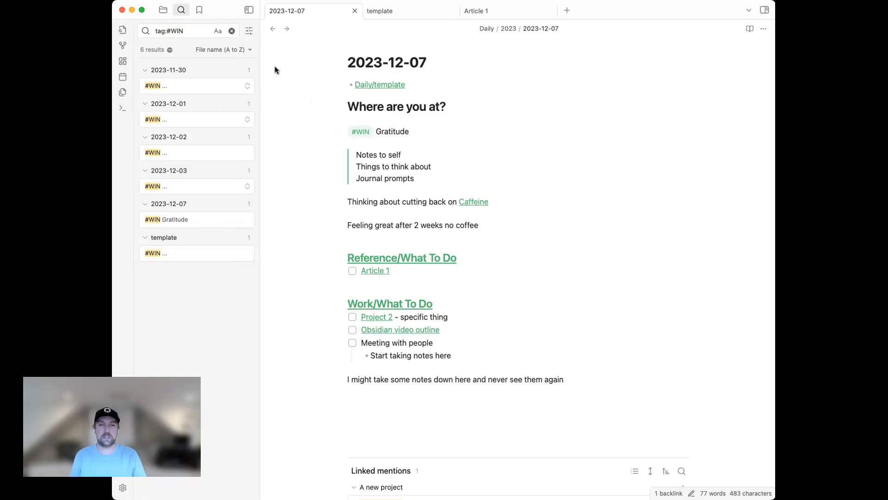
drag(259, 60, 294, 61)
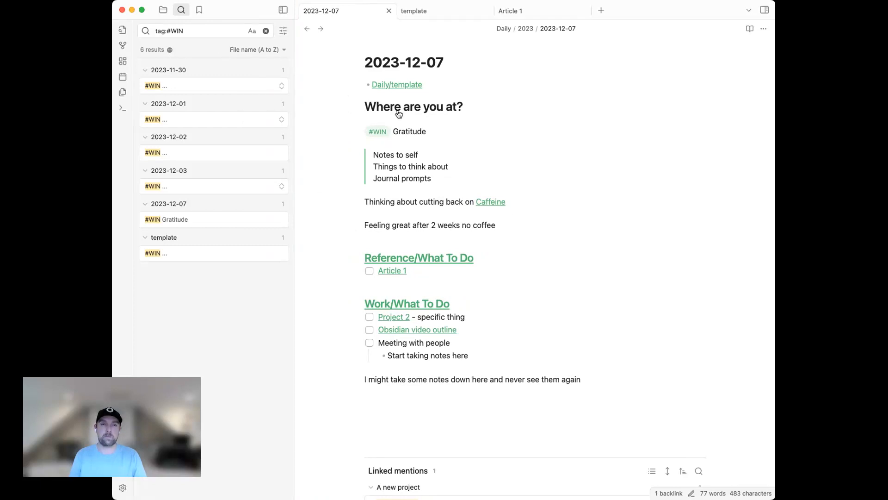
Change the tag search to #quote and open the matches in Project 1 and Reference 1
click(176, 31)
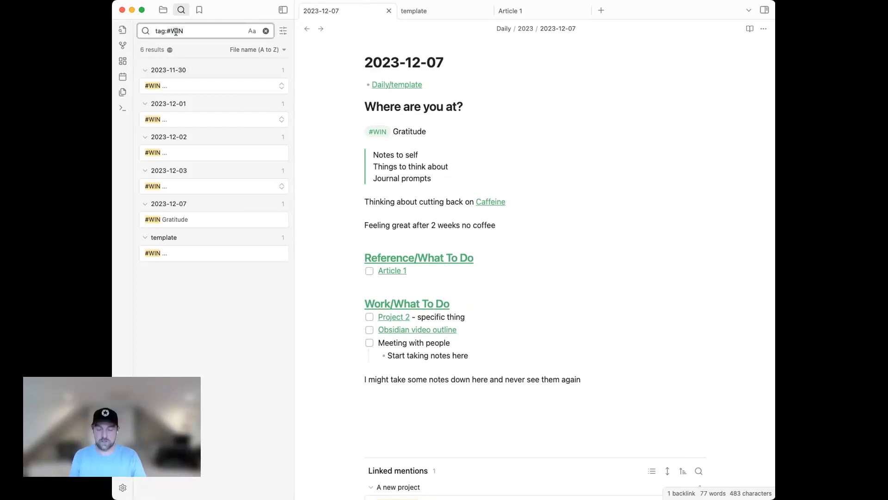
double_click(176, 31)
text(quote)
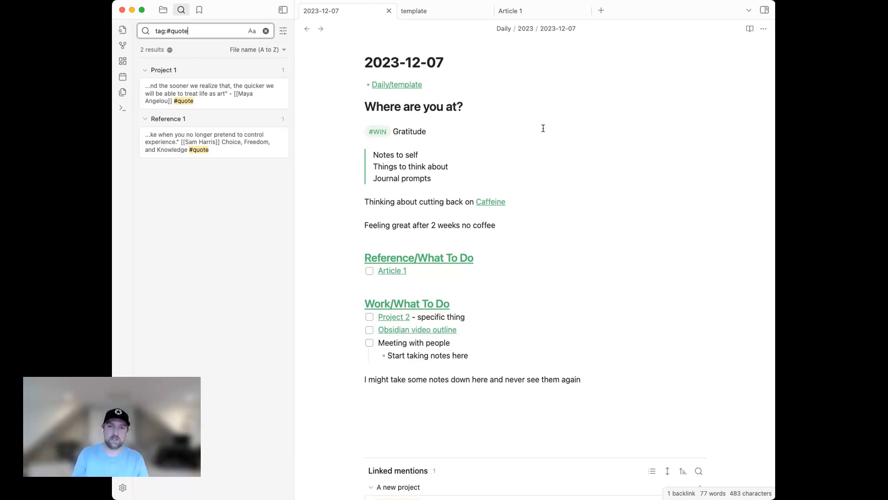
click(205, 102)
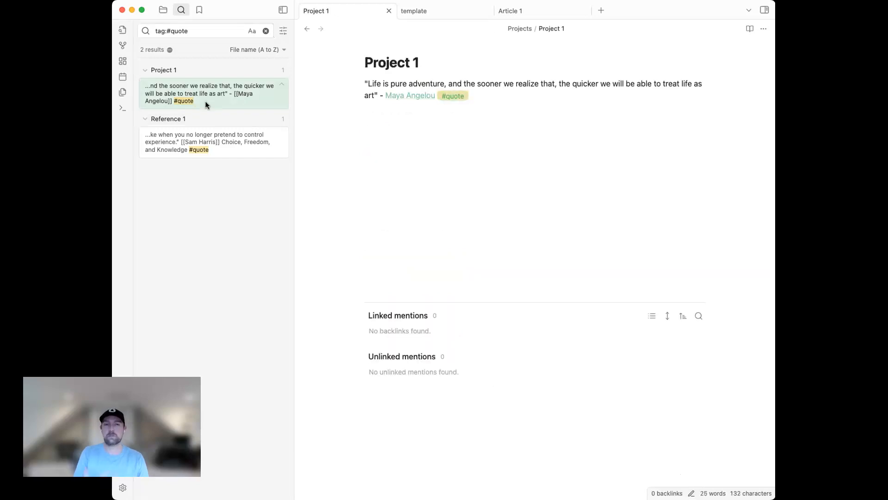
click(246, 152)
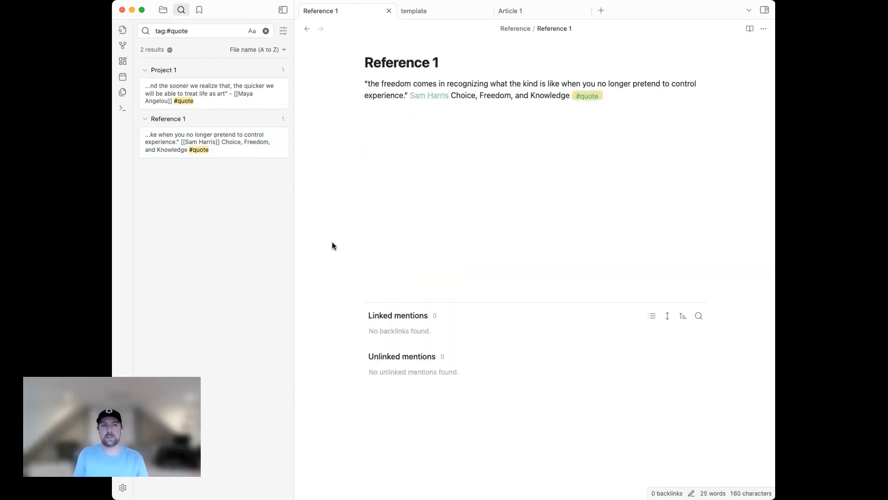
Change the tag search to #letsgo
double_click(184, 30)
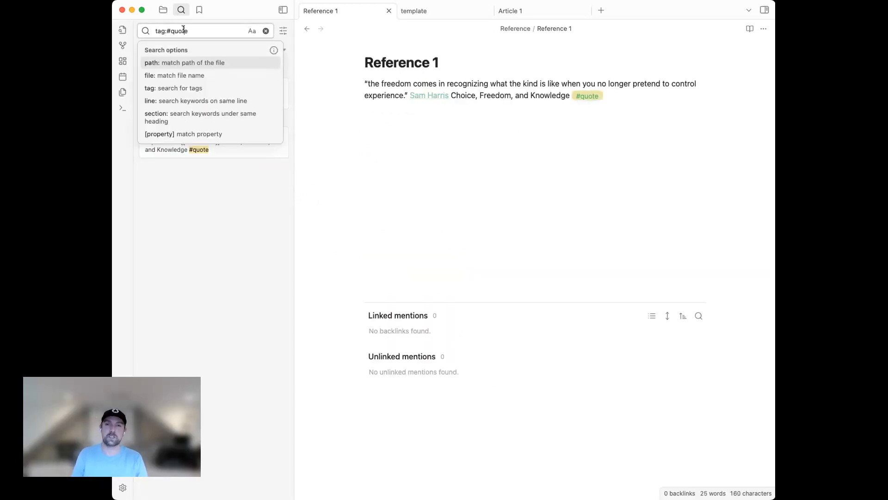
text(lets)
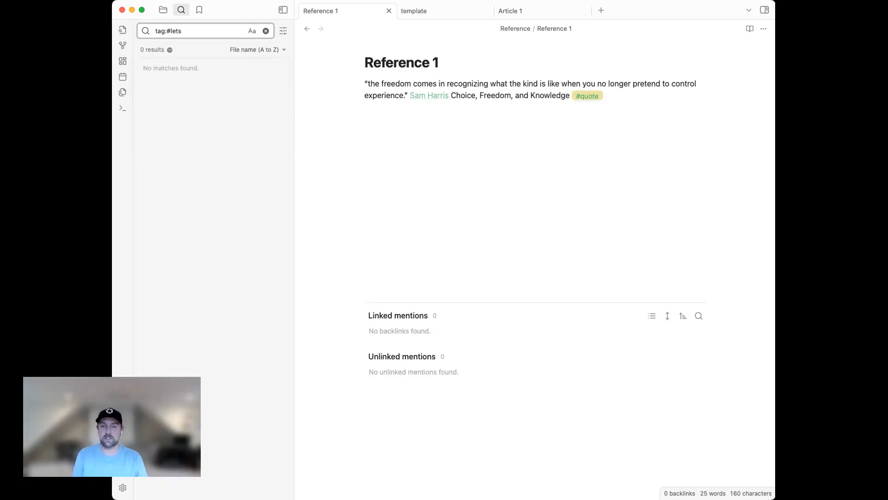
text(go)
click(239, 107)
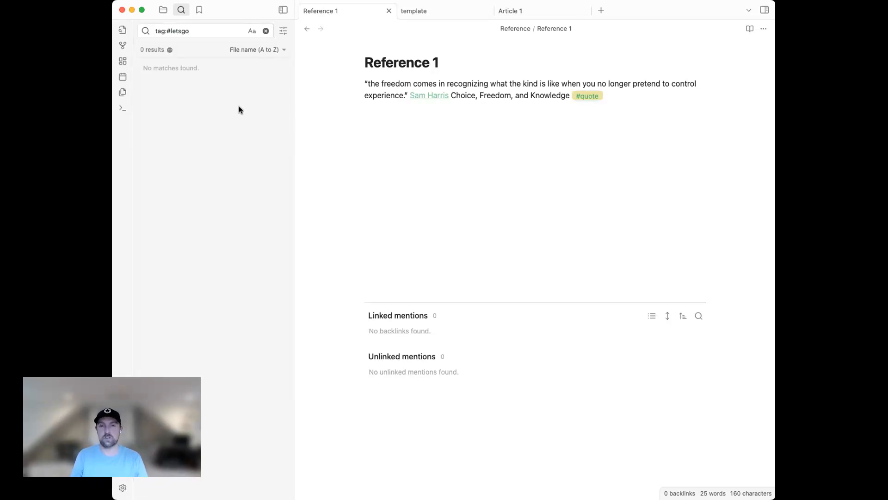
click(199, 29)
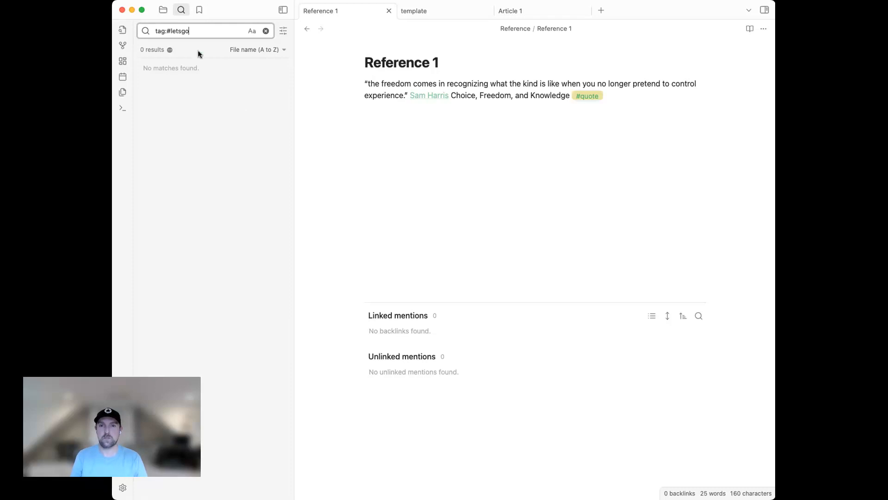
Go from the template to the 2023-12-02 daily note and search all notes for its #ride tag
click(515, 61)
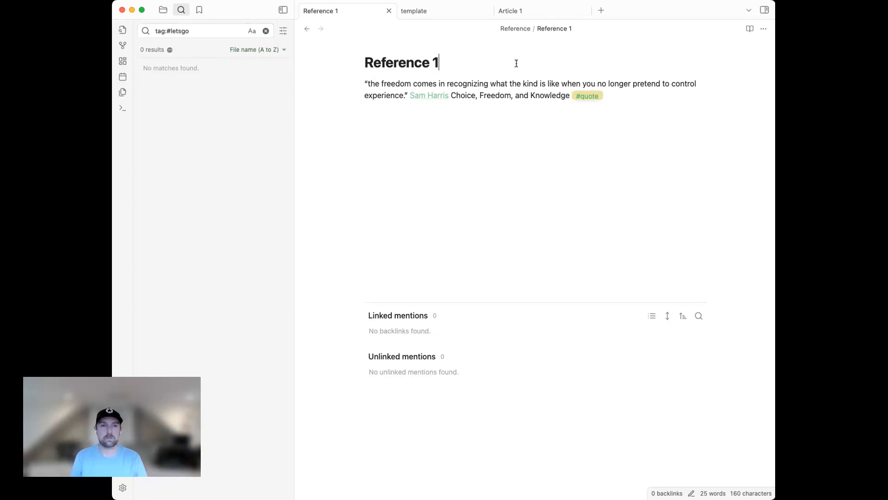
click(443, 13)
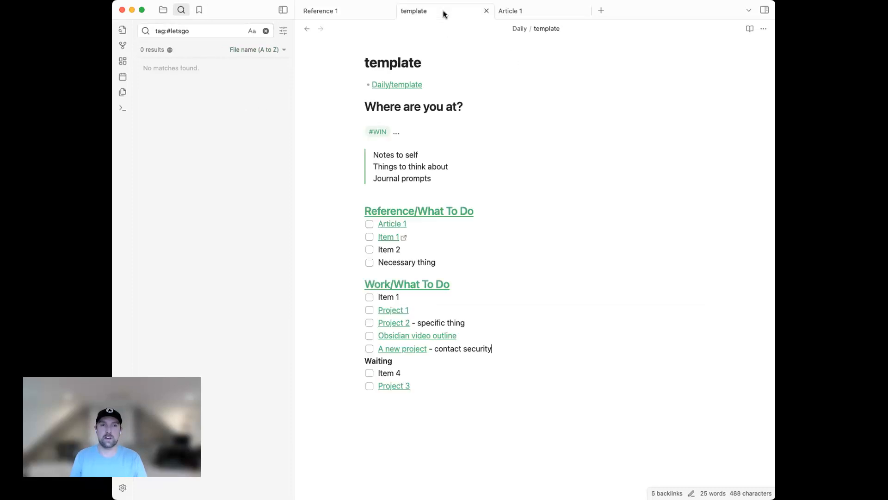
click(123, 77)
click(122, 77)
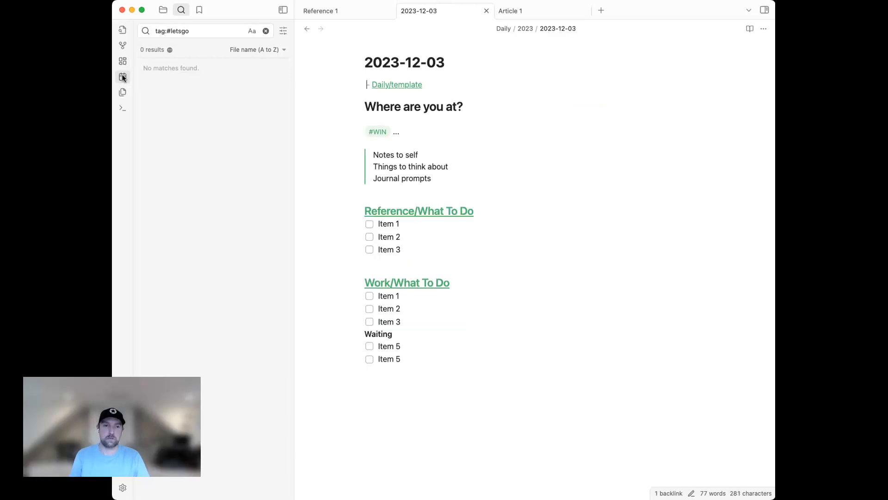
click(427, 225)
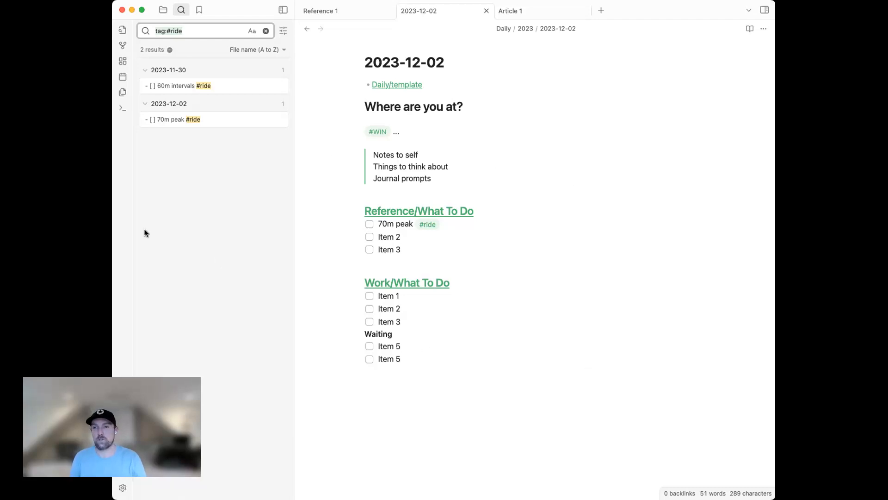
View the Article 1 note, and open the daily template through the link in the 2023-12-02 note
key(super+Tab)
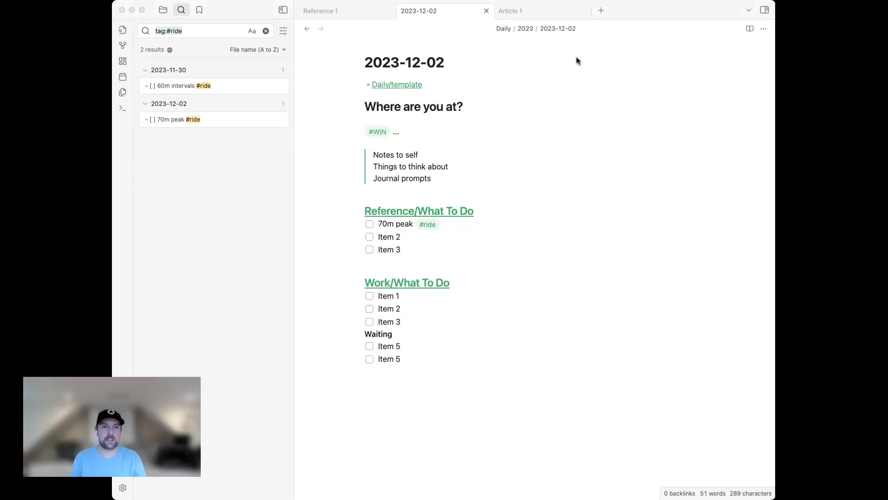
click(546, 16)
click(569, 15)
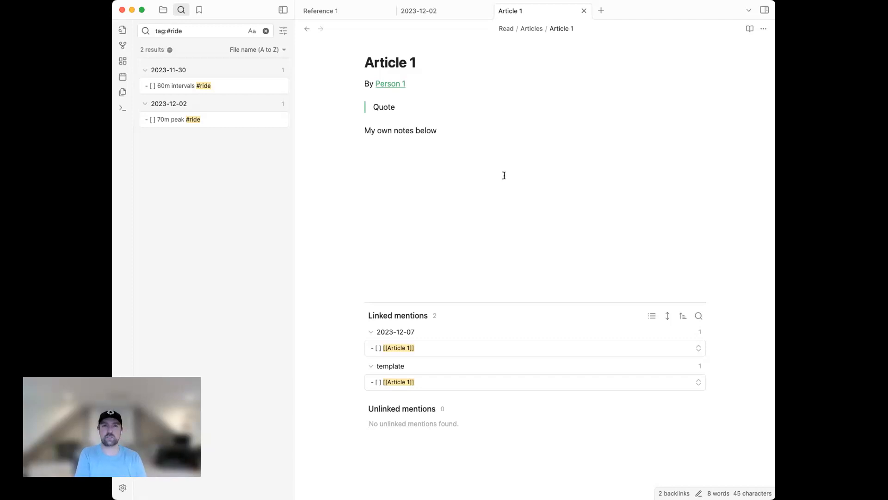
click(462, 11)
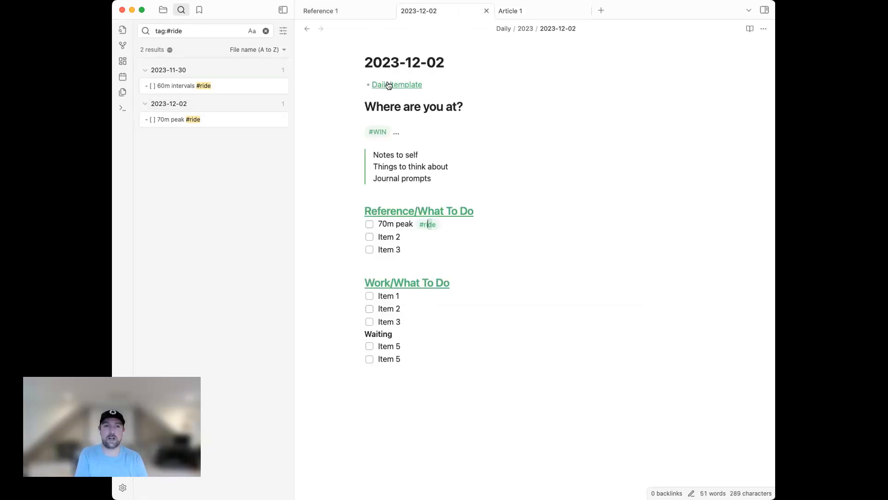
click(396, 87)
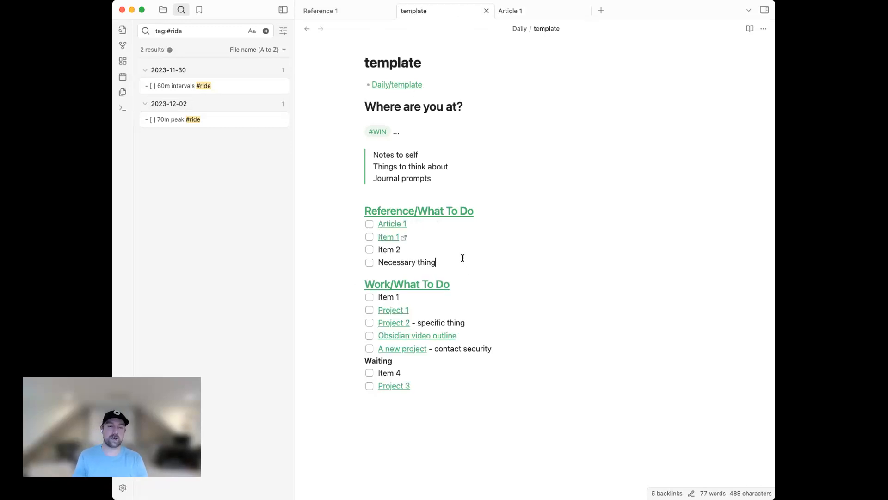
Add the task "Add another darn item" below Necessary thing in the template's Reference/What To Do list
click(465, 177)
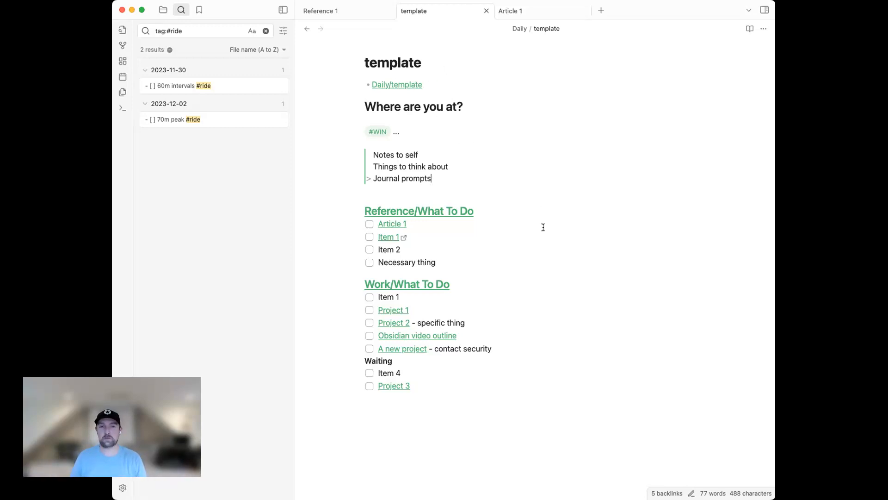
click(463, 258)
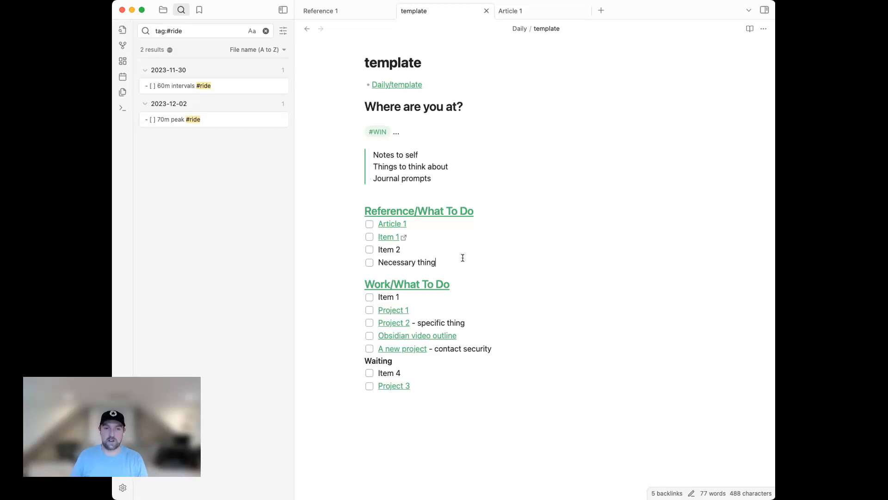
key(Return)
text(Add another darn item)
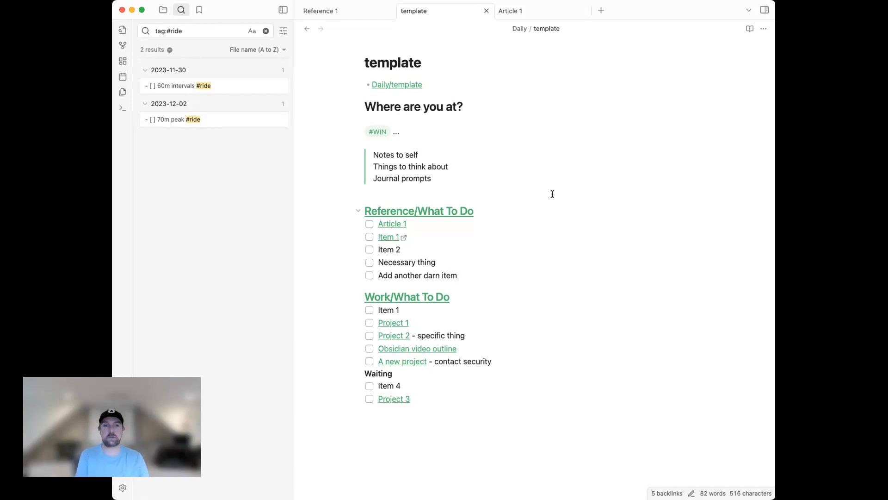
Open the Project 2 note from the template and expand the ideas, pages, partials and posts folders under Blog
click(401, 336)
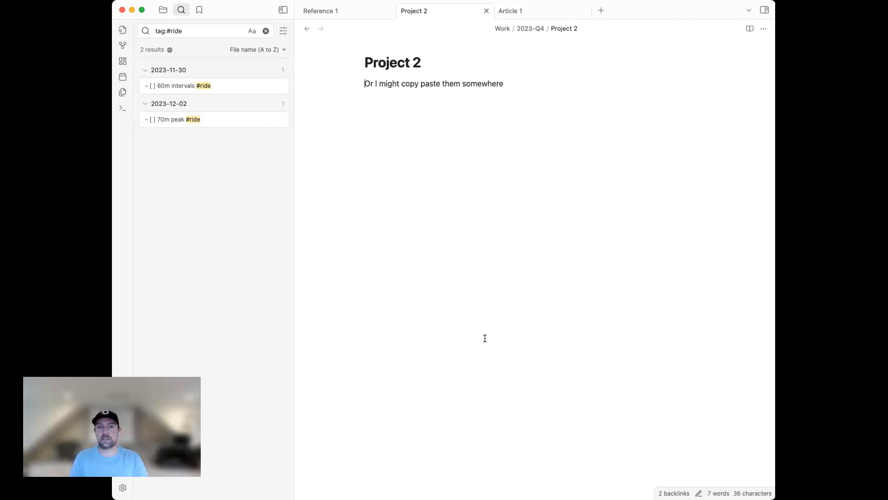
click(164, 10)
click(151, 64)
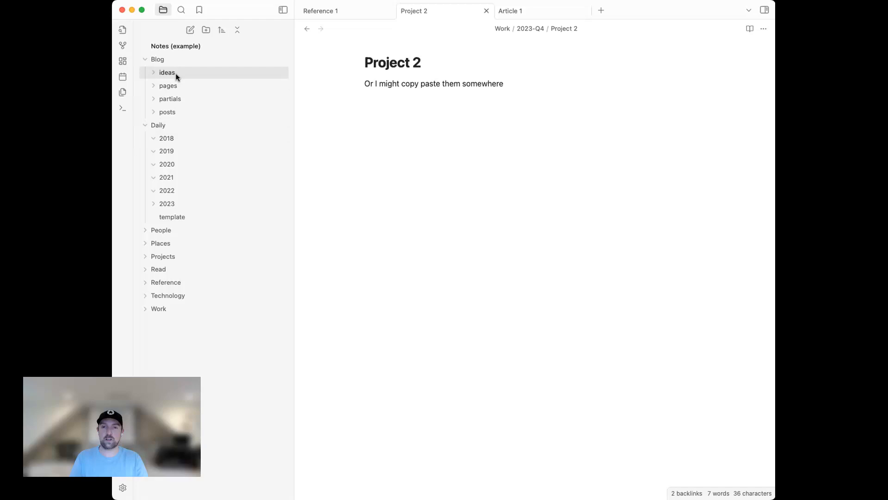
click(157, 72)
click(154, 87)
click(153, 99)
click(153, 112)
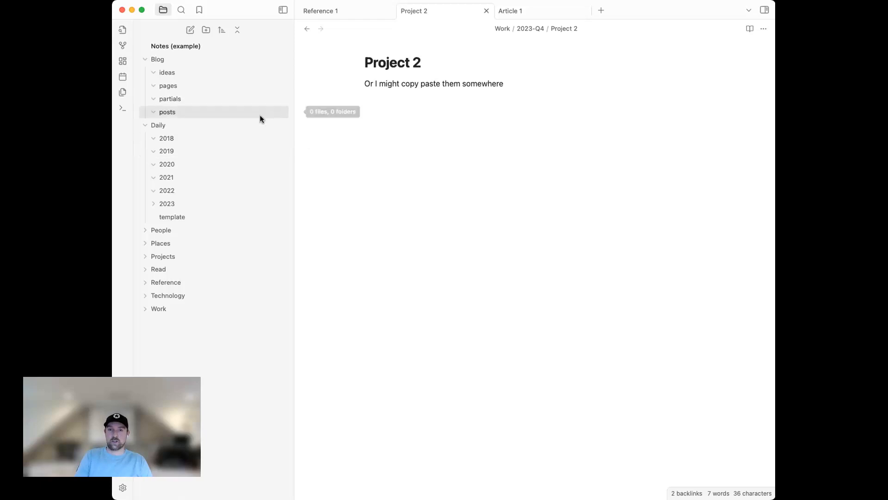
Open today's daily note and step back through the previous daily notes to 2023-11-30
click(124, 79)
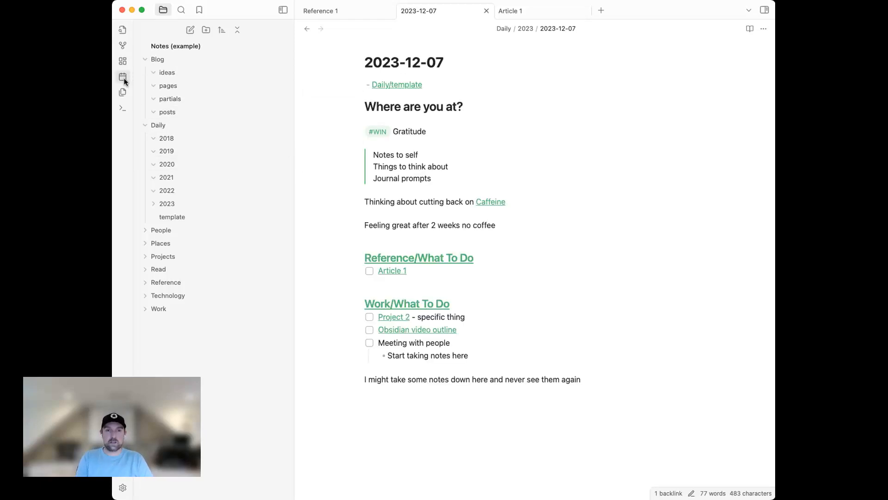
key(ctrl+super+Left)
key(ctrl+super+Left)
key(ctrl+super+Left)
key(ctrl+super+Left)
key(ctrl+super+Left)
click(525, 90)
click(480, 153)
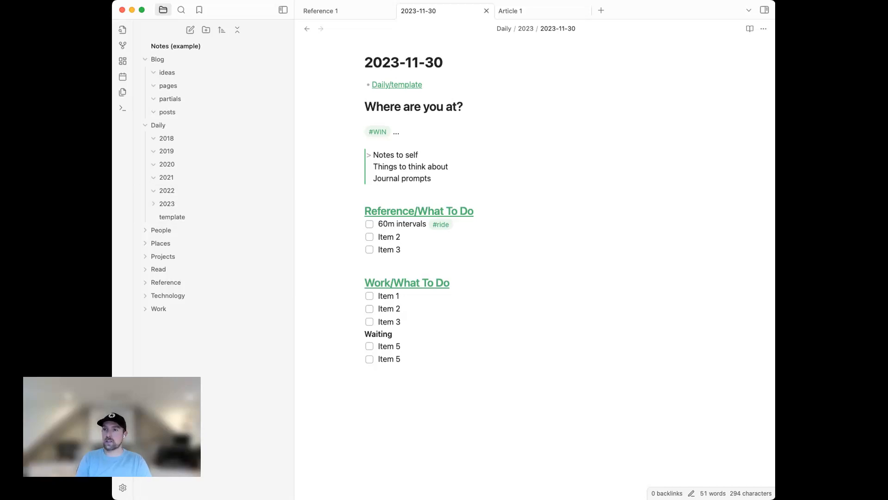
Add an "Imported Oura data" section below the Waiting list with Activity (98), Movement (1340 active calories), Sleep (92) and Readiness (95) bullets
key(super+Tab)
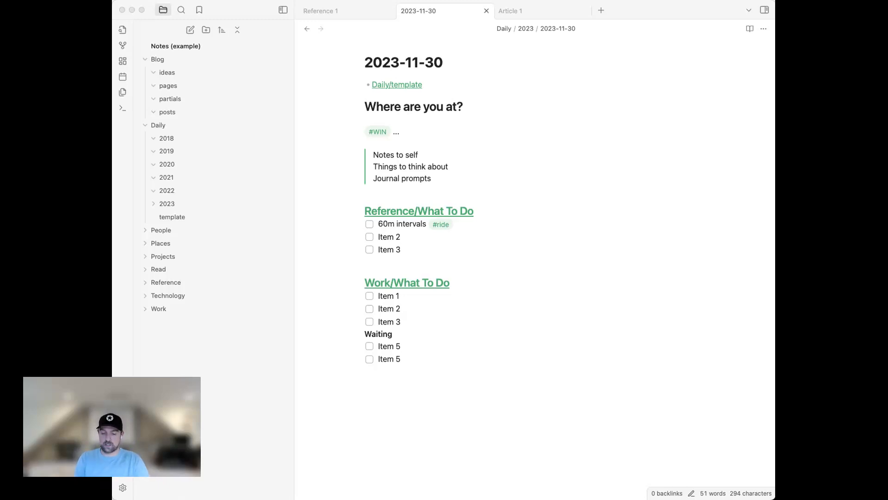
click(405, 392)
key(Return)
key(Return)
key(Return)
text(Imported Oura data • Activity: 98 score • Movement: 1340 active calories (149% of target), 3931 total burned, • Sleep: 92 score, 99 total, 96 deep, 97 efficiency, 78 latency • Readiness: 95 score, -0.13 temperature deviation)
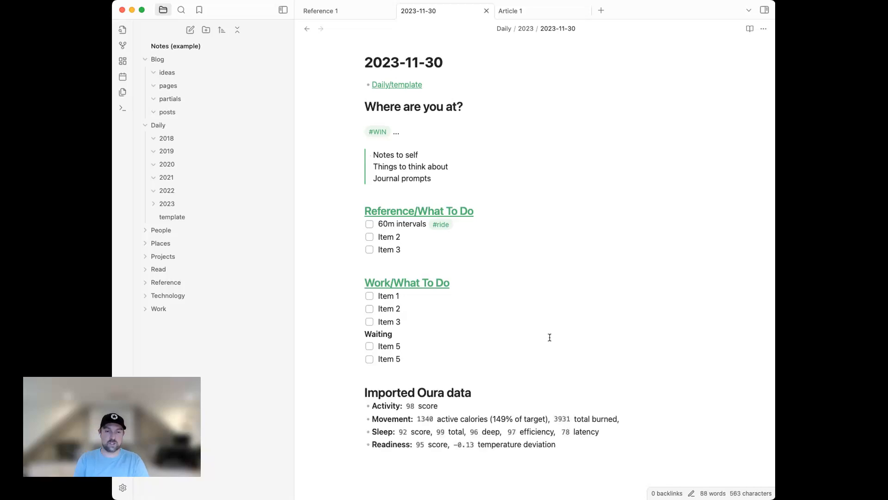
Highlight and review the Imported Oura data section at the end of the 2023-11-30 note
scroll(550, 336, down, 3)
drag(560, 358, 289, 301)
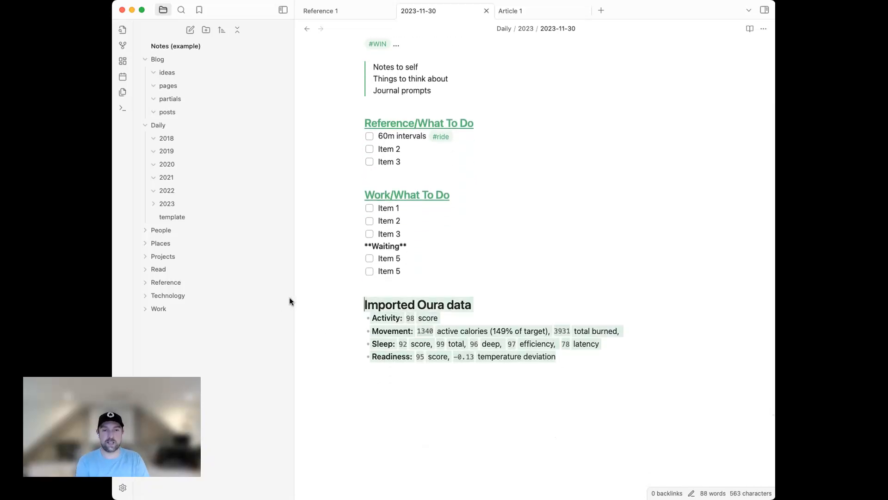
click(448, 287)
scroll(439, 291, down, 1)
scroll(439, 290, up, 3)
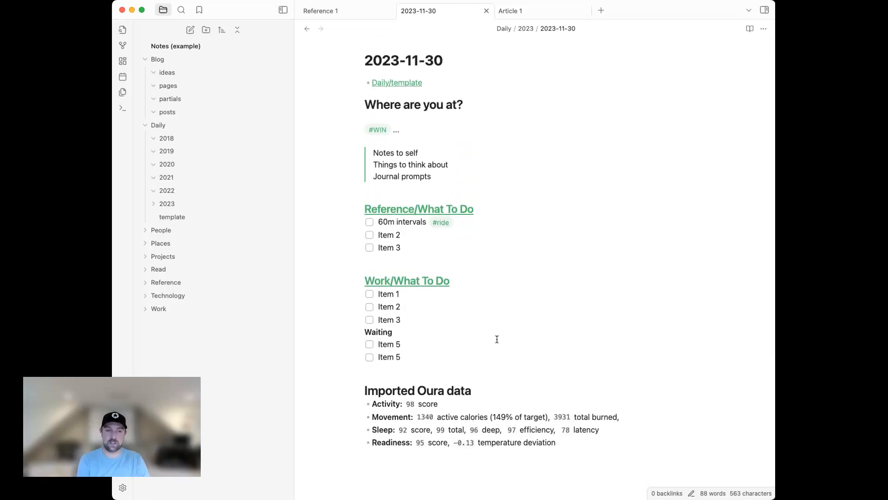
key(super+Tab)
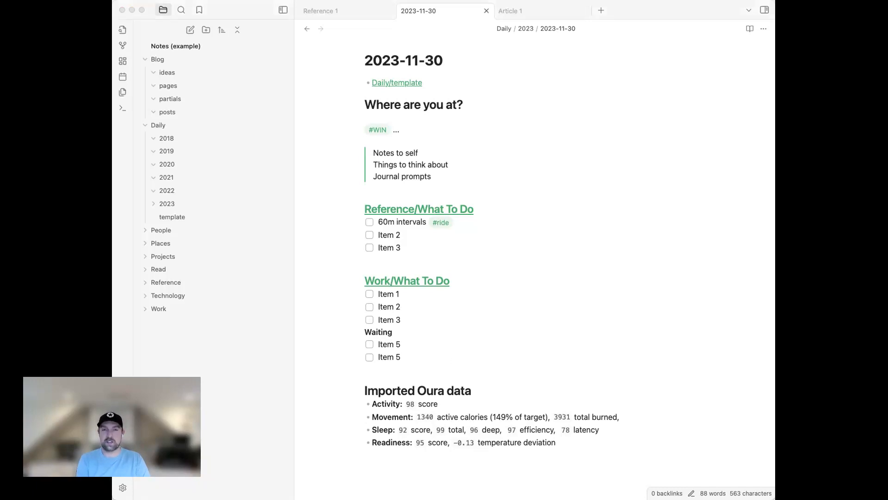